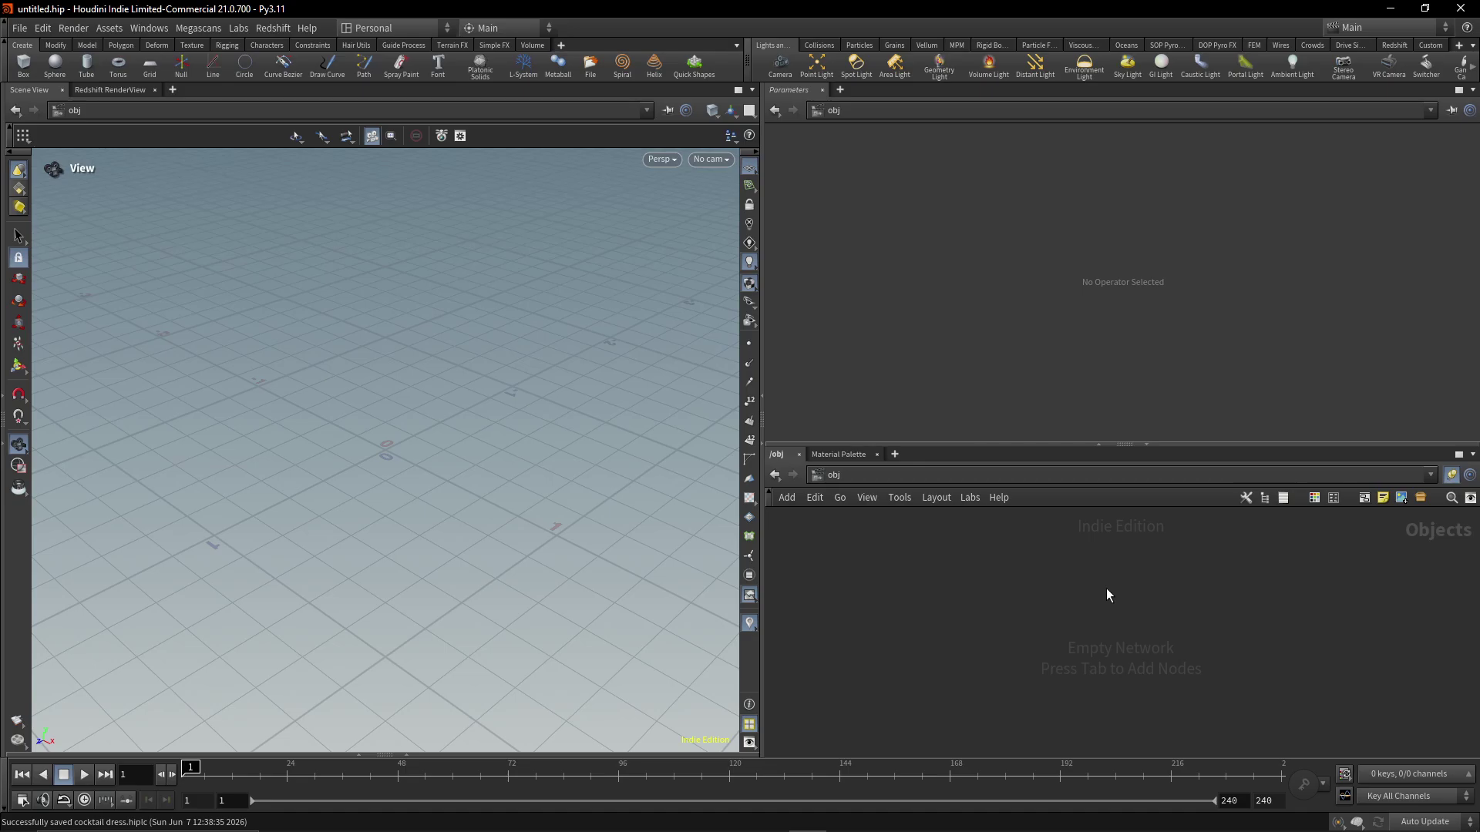
Step: Create a Geometry object in the empty scene network and go inside it
key(Tab)
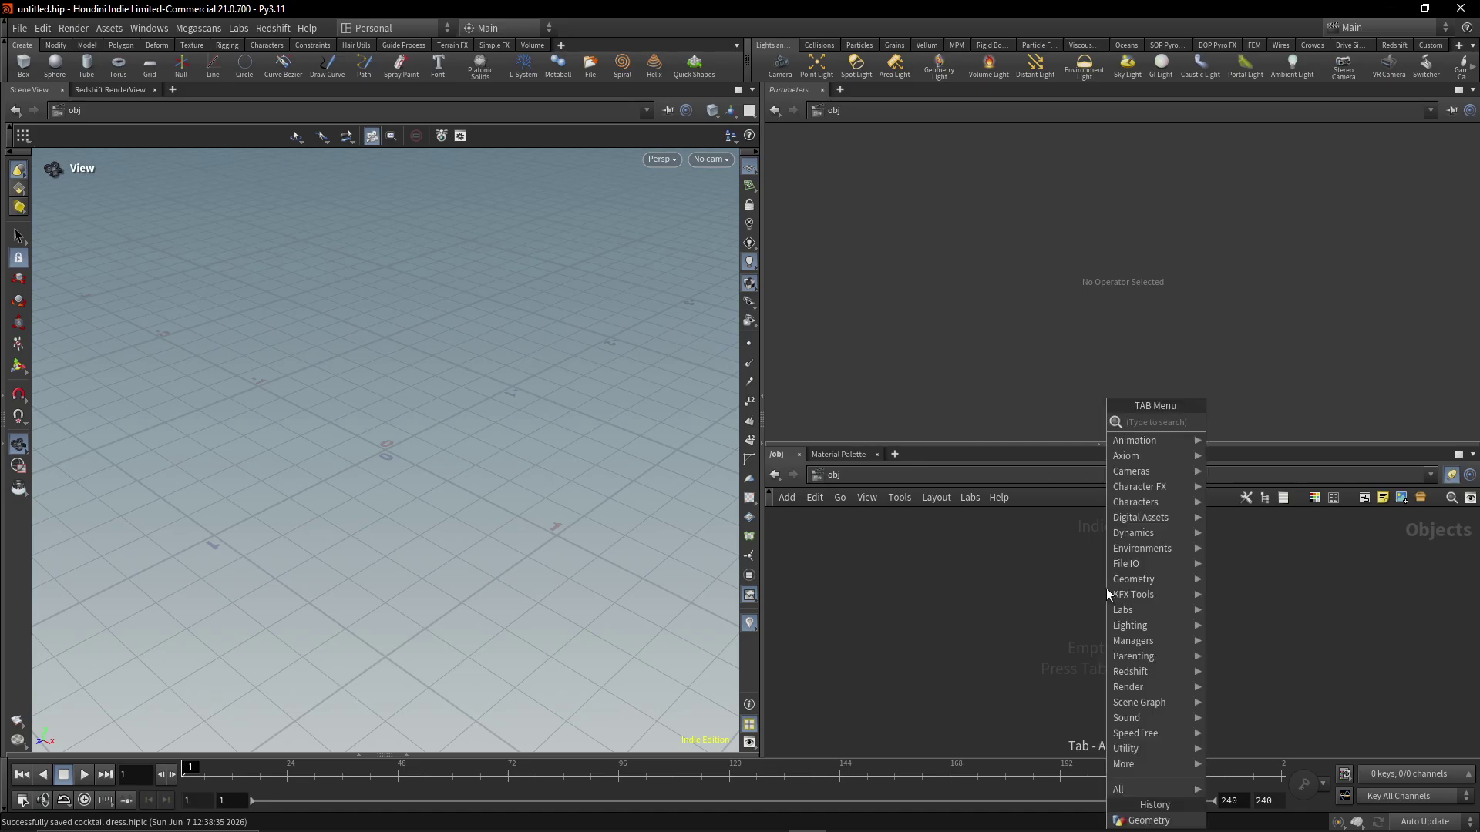
text(geo)
key(Return)
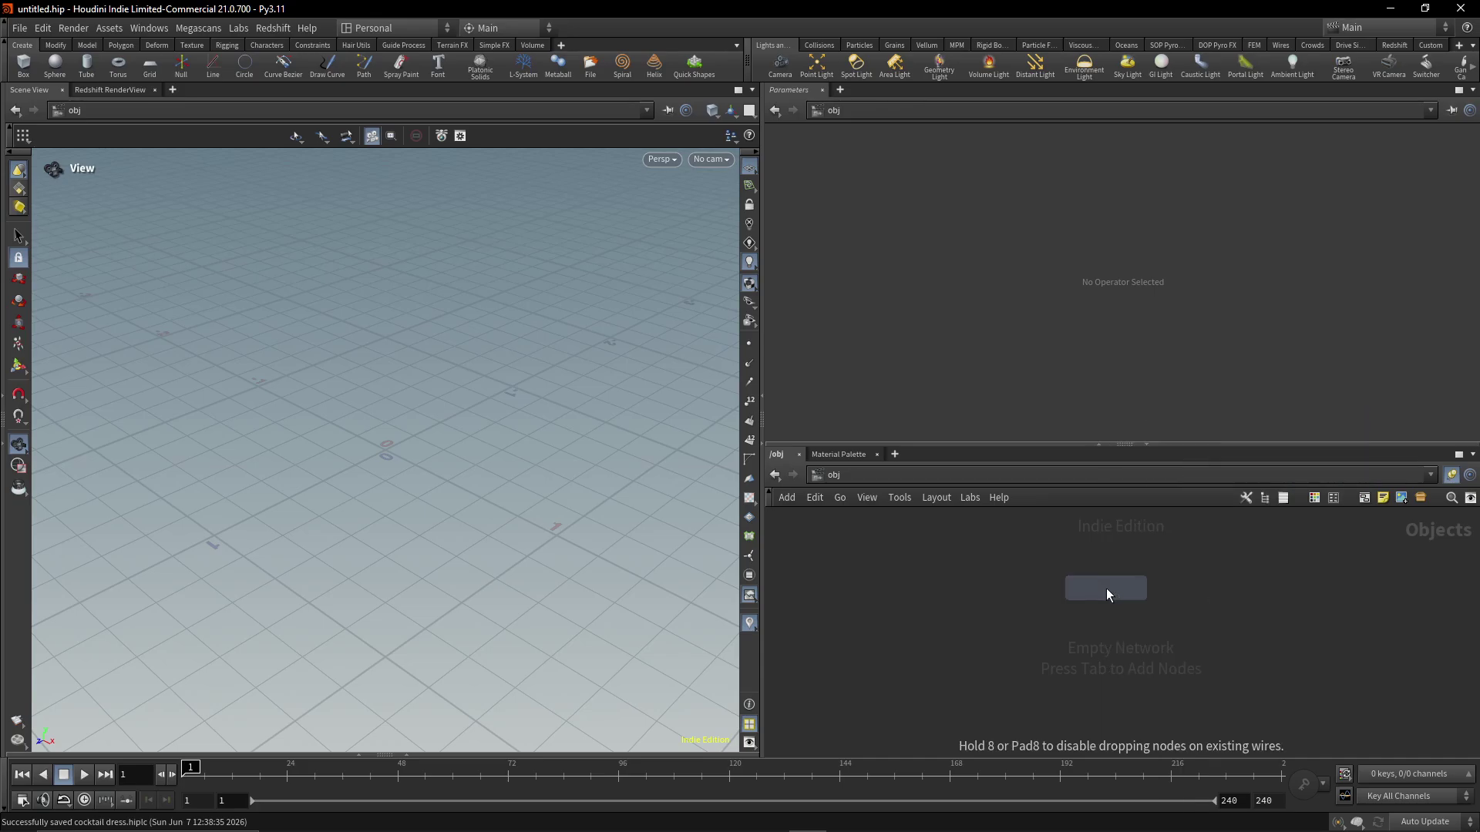
click(1107, 589)
double_click(1103, 586)
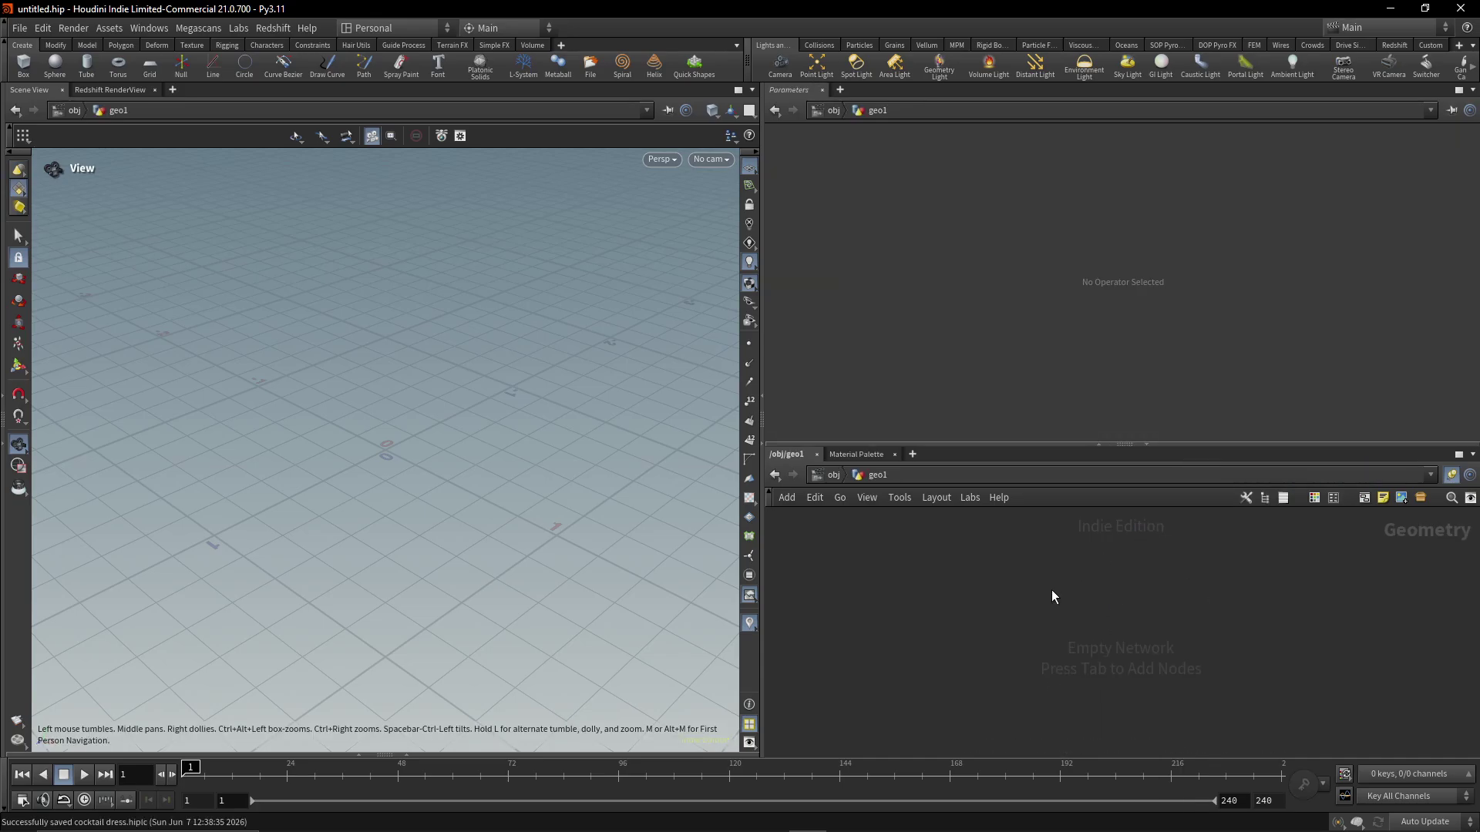
Step: Add a Character Creator Import Tool node from the KFX Tools utilities to the geometry network
key(Tab)
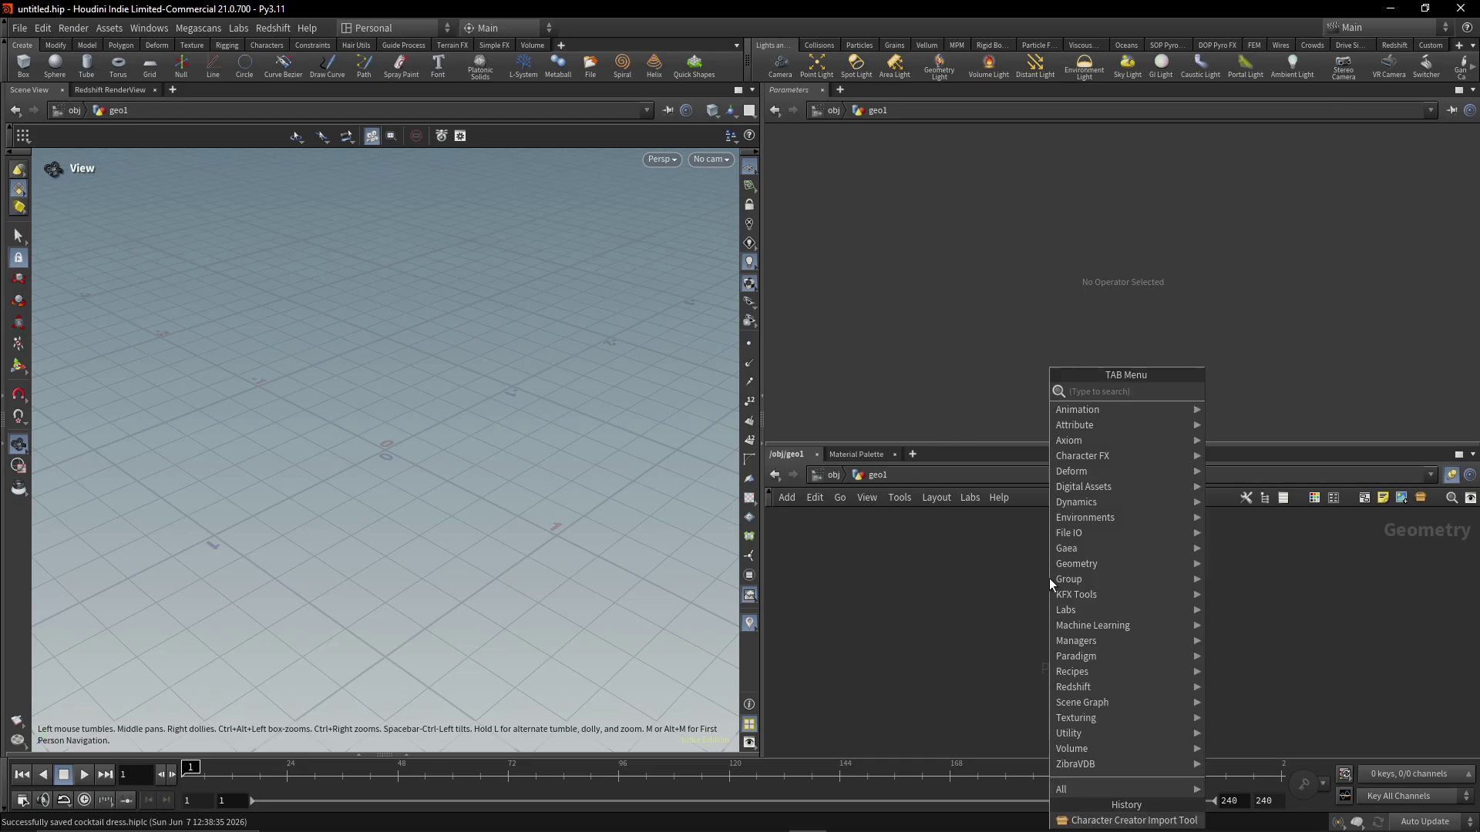
mouse_move(1081, 594)
mouse_move(1245, 595)
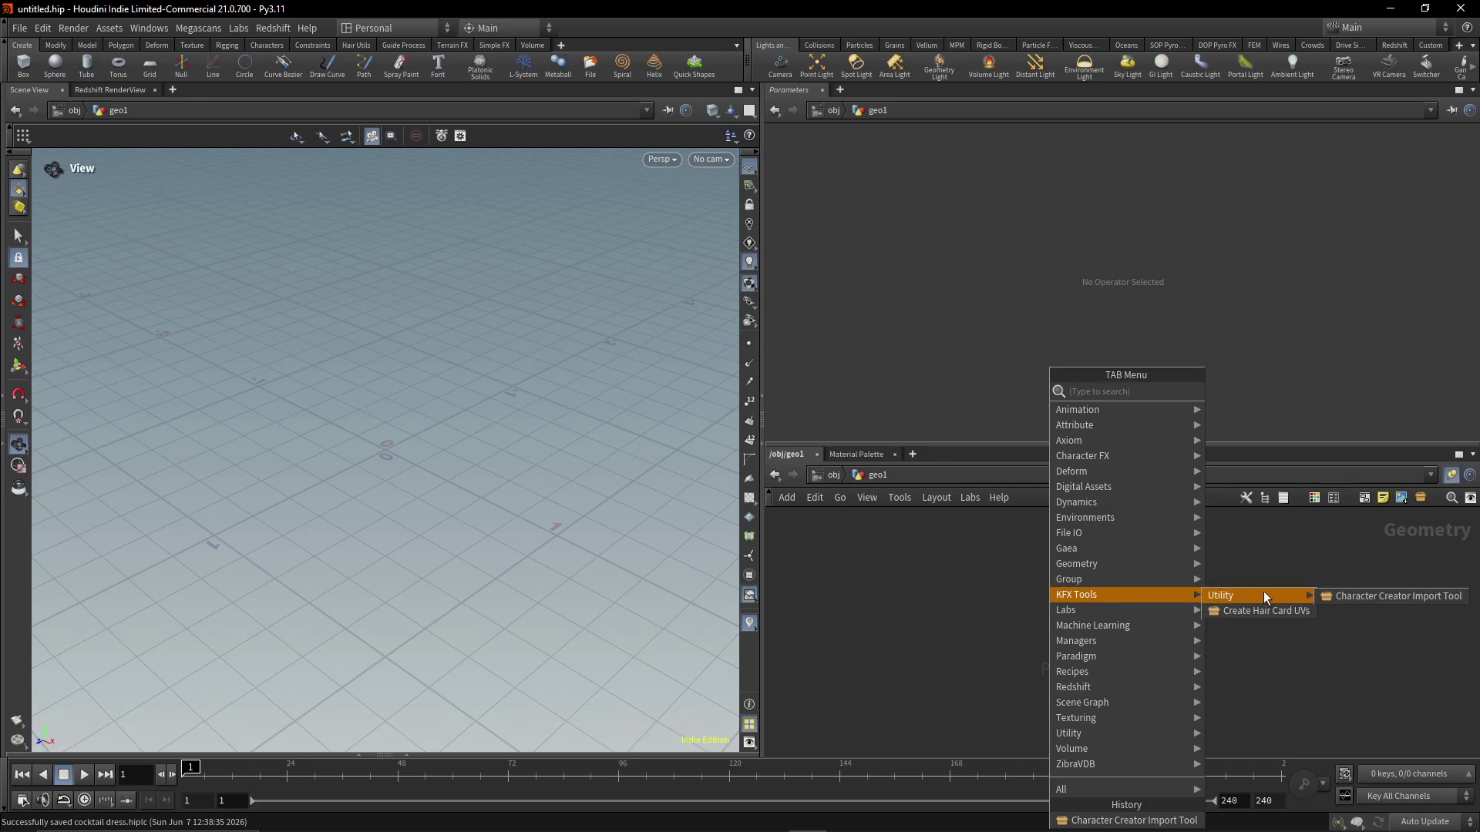
click(1370, 594)
click(1112, 599)
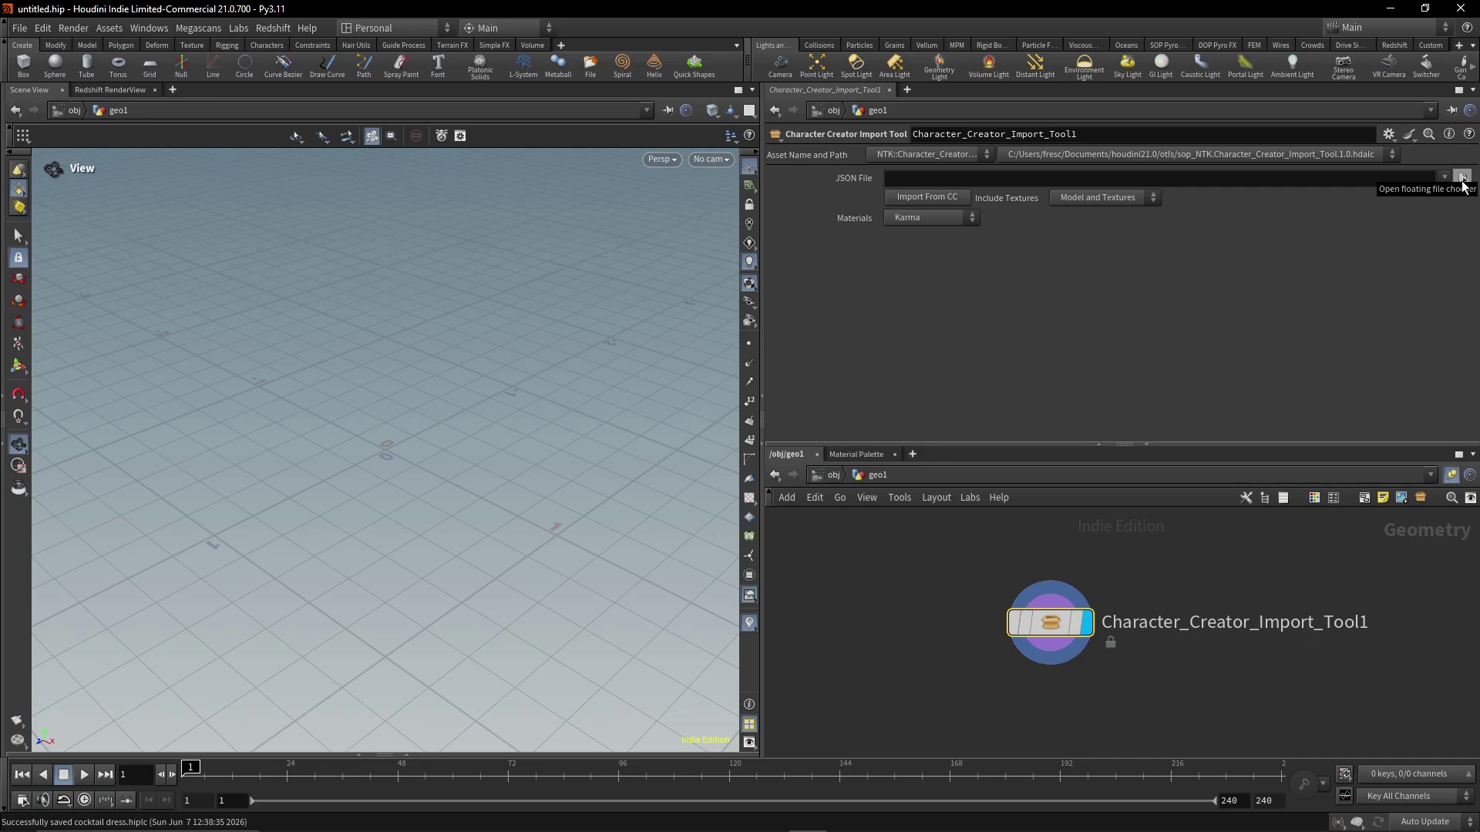
Step: Set the import tool's JSON file to Catwalk_1.json from the Fashion_Show folder
click(1462, 178)
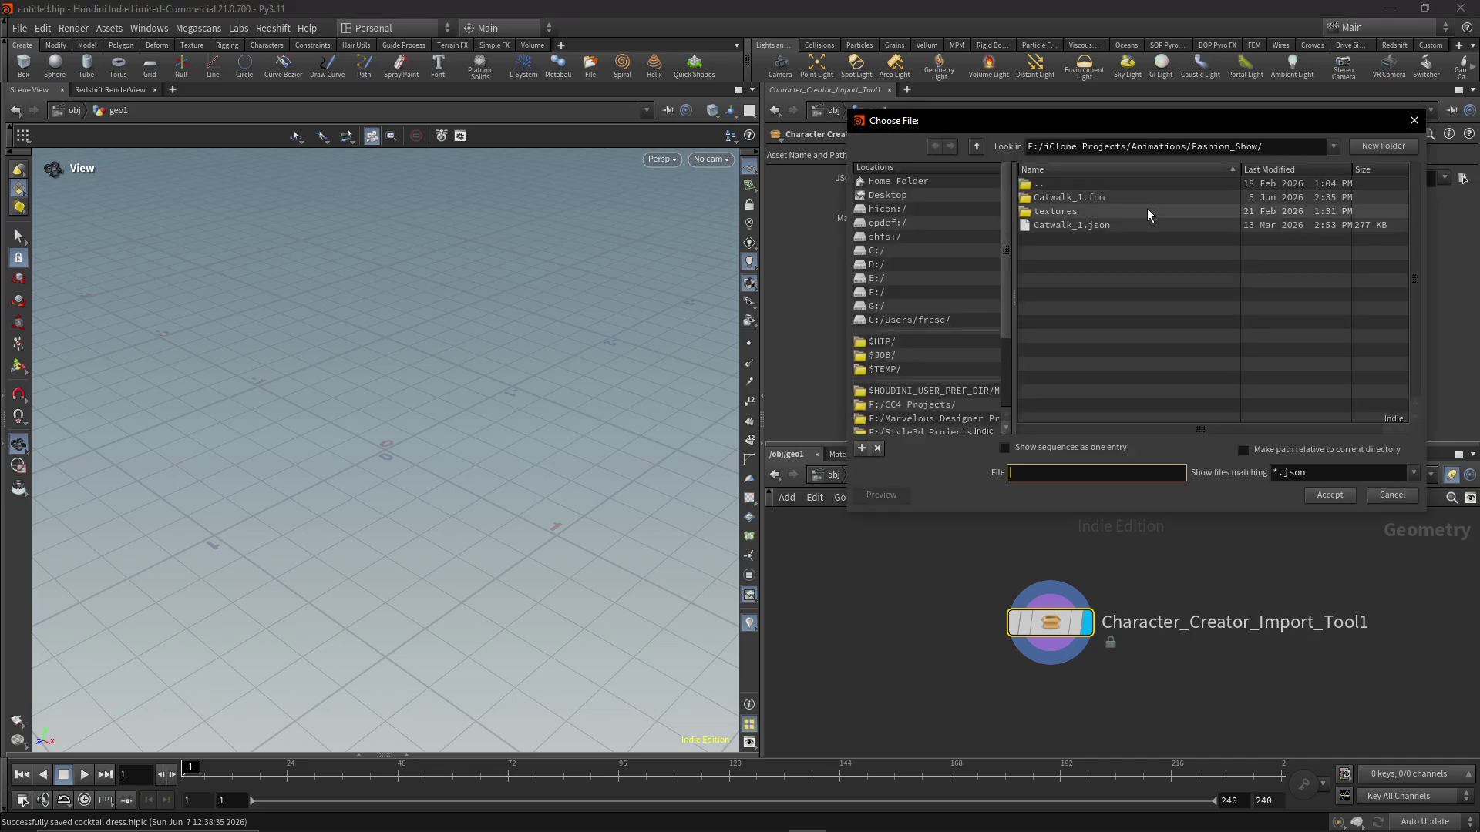
click(1070, 228)
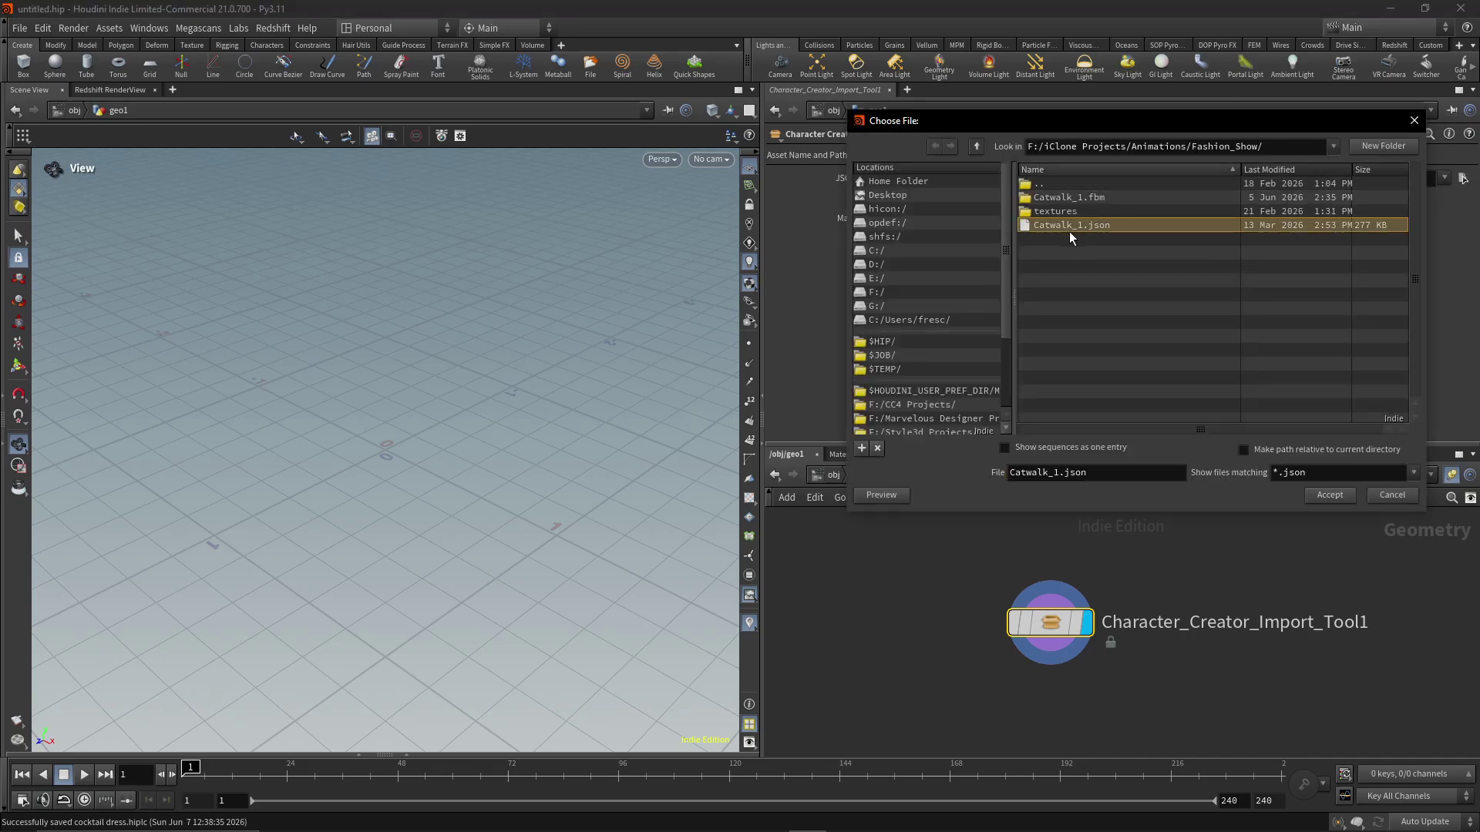
click(1329, 496)
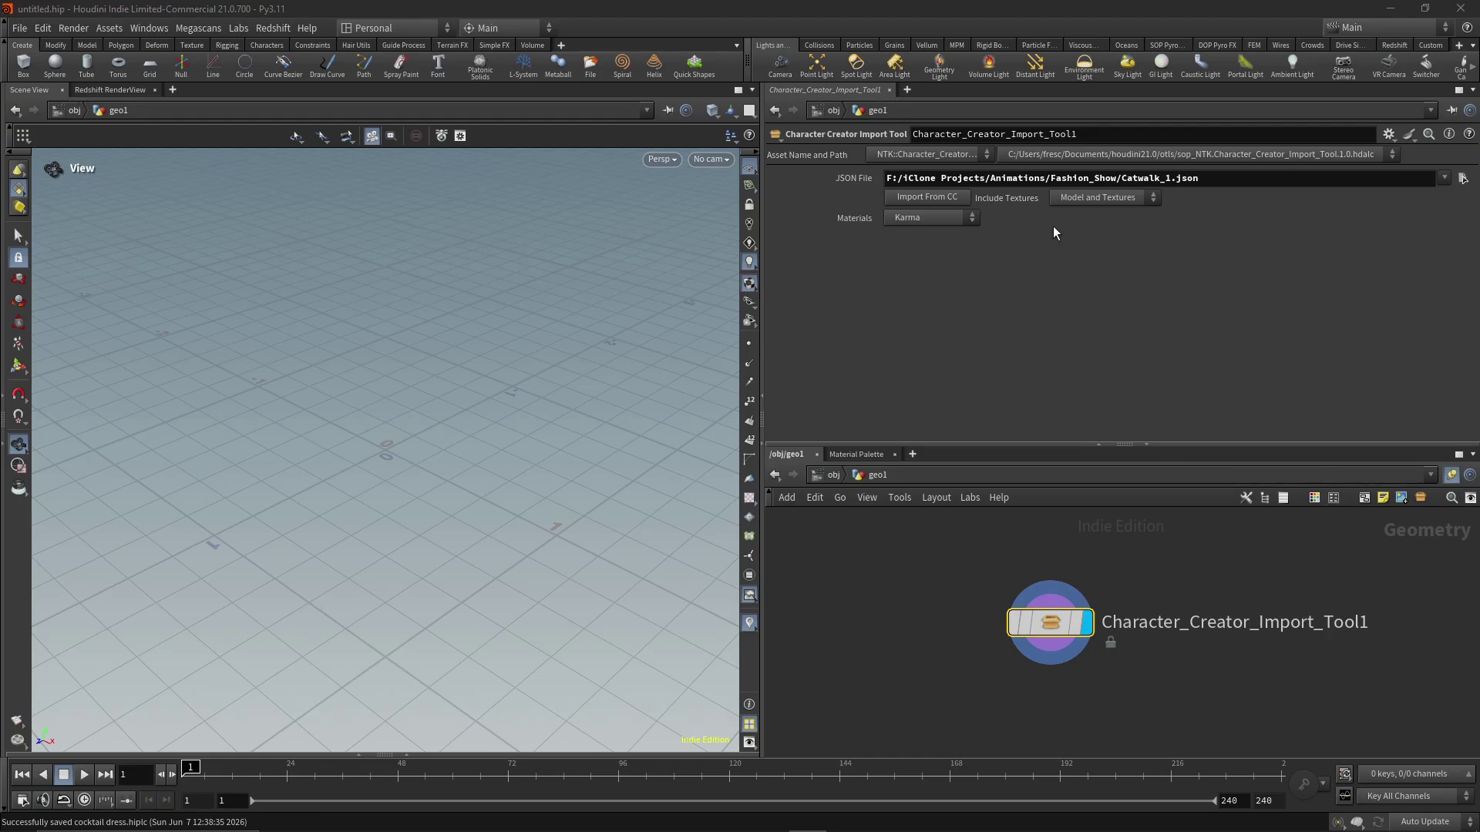
Step: Examine the import tool's material and texture options and the render node types that can be created
click(969, 219)
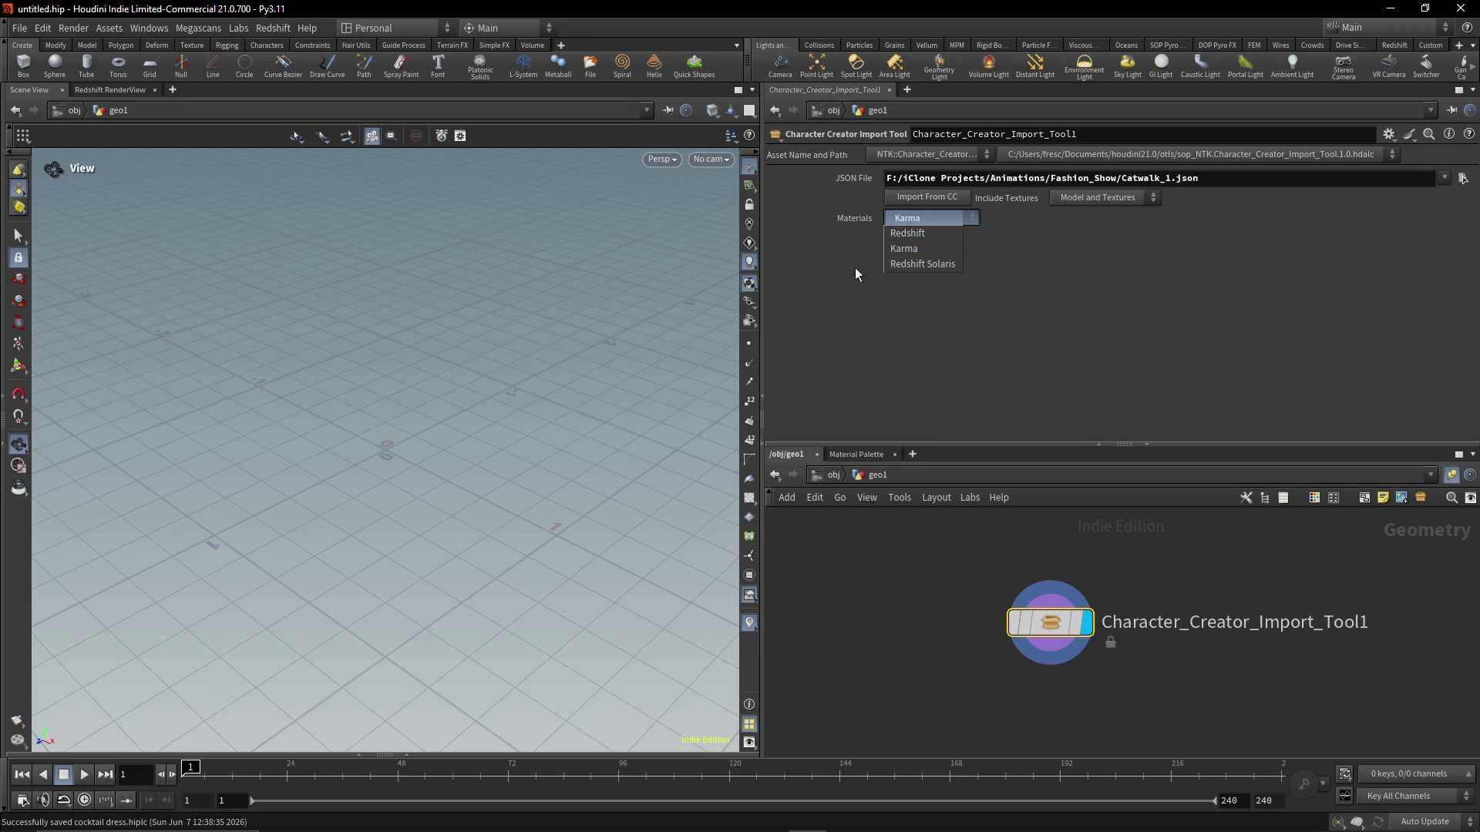
click(913, 350)
click(71, 30)
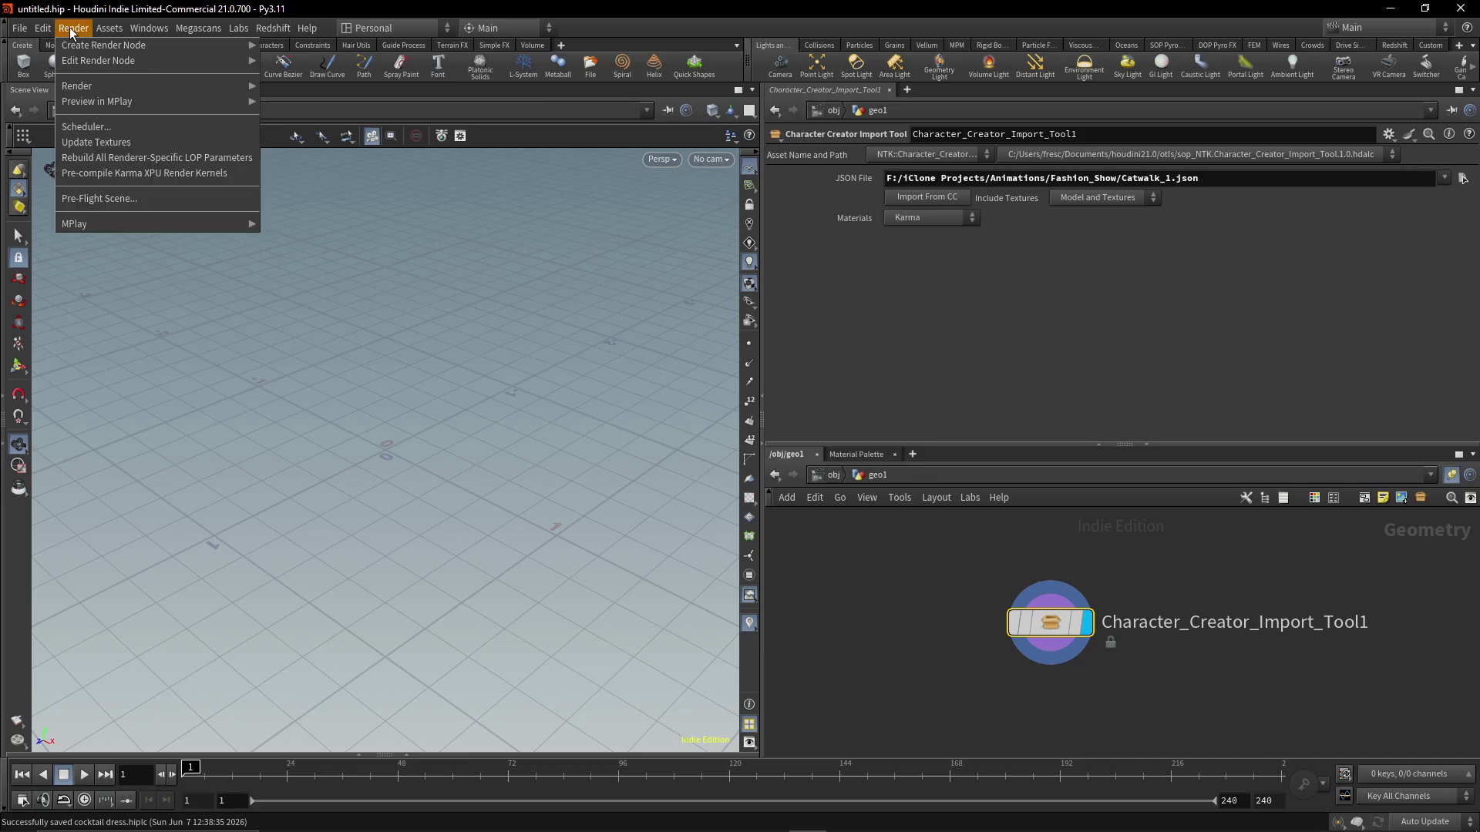
mouse_move(101, 87)
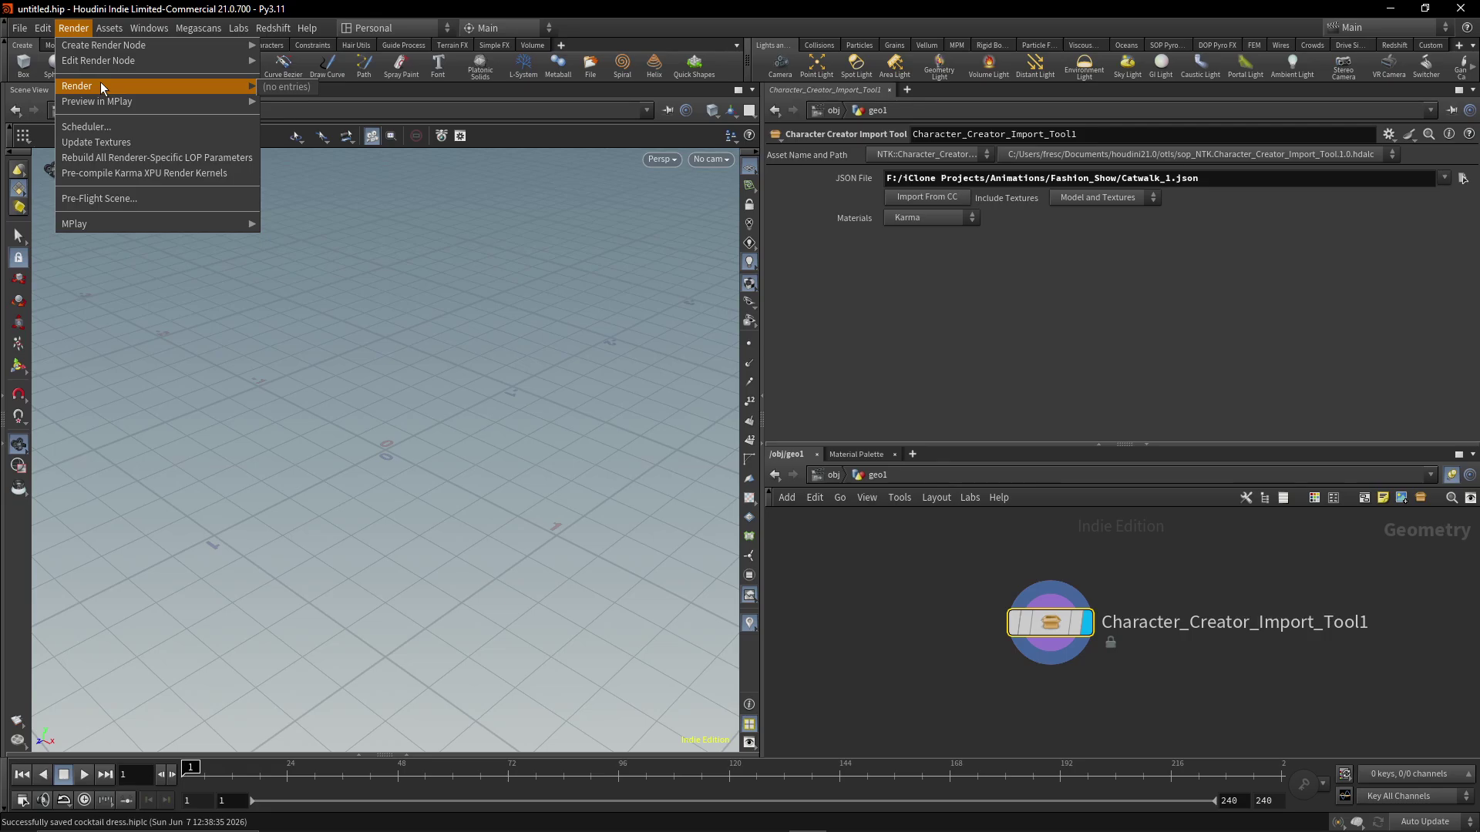
mouse_move(114, 46)
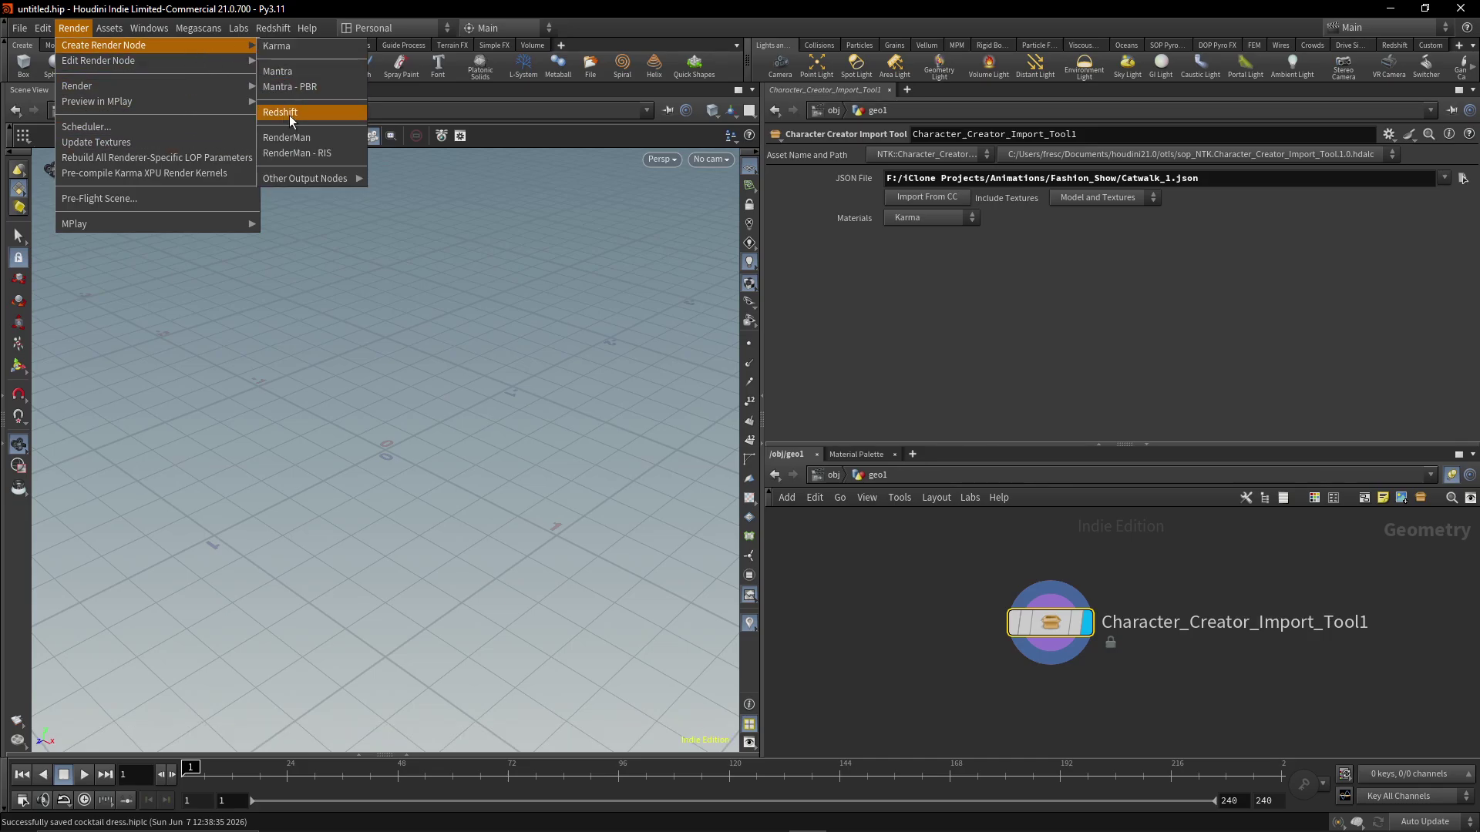
click(716, 5)
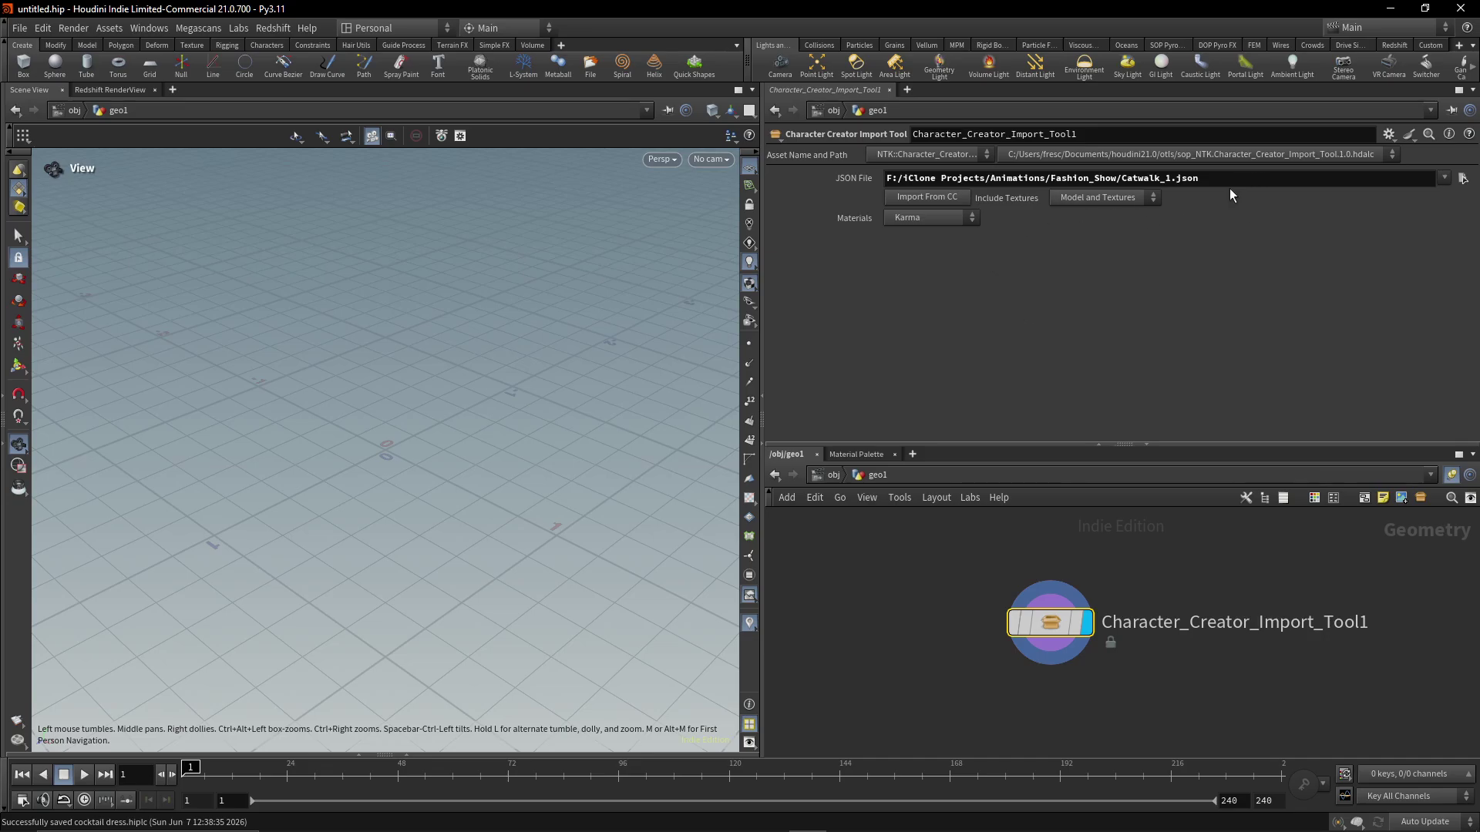
click(1152, 199)
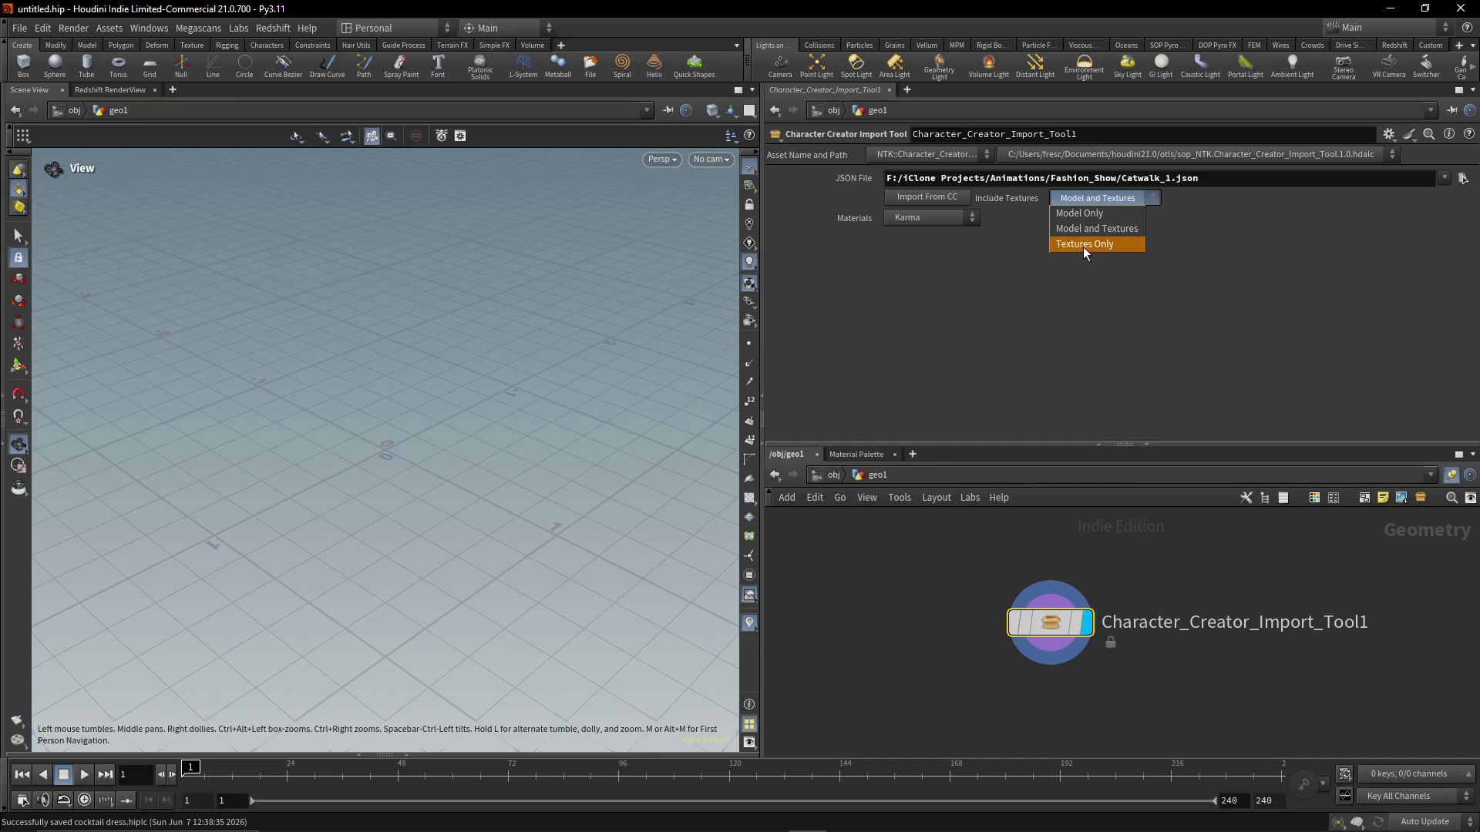
click(1215, 334)
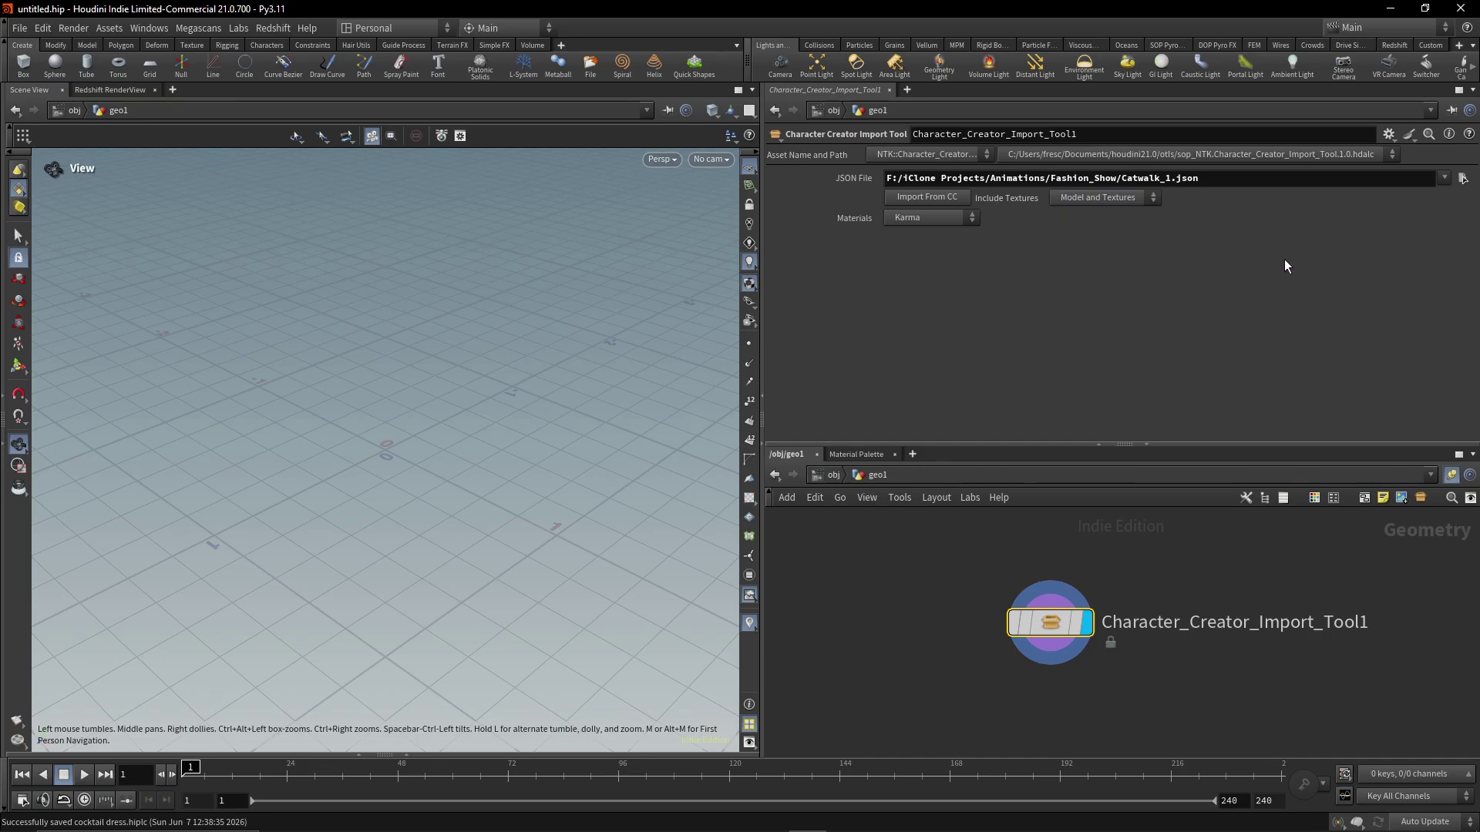
click(971, 217)
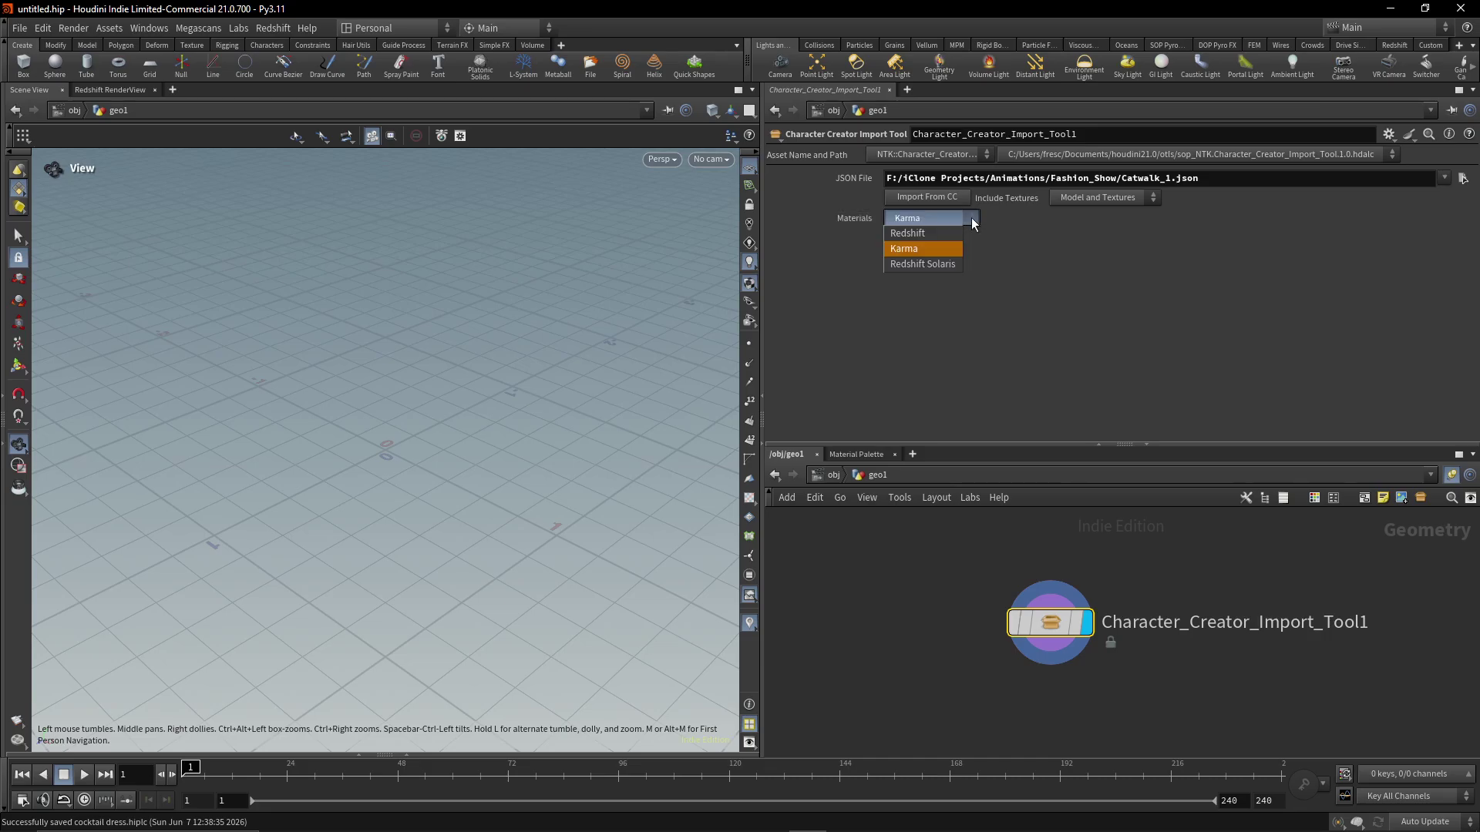
click(971, 220)
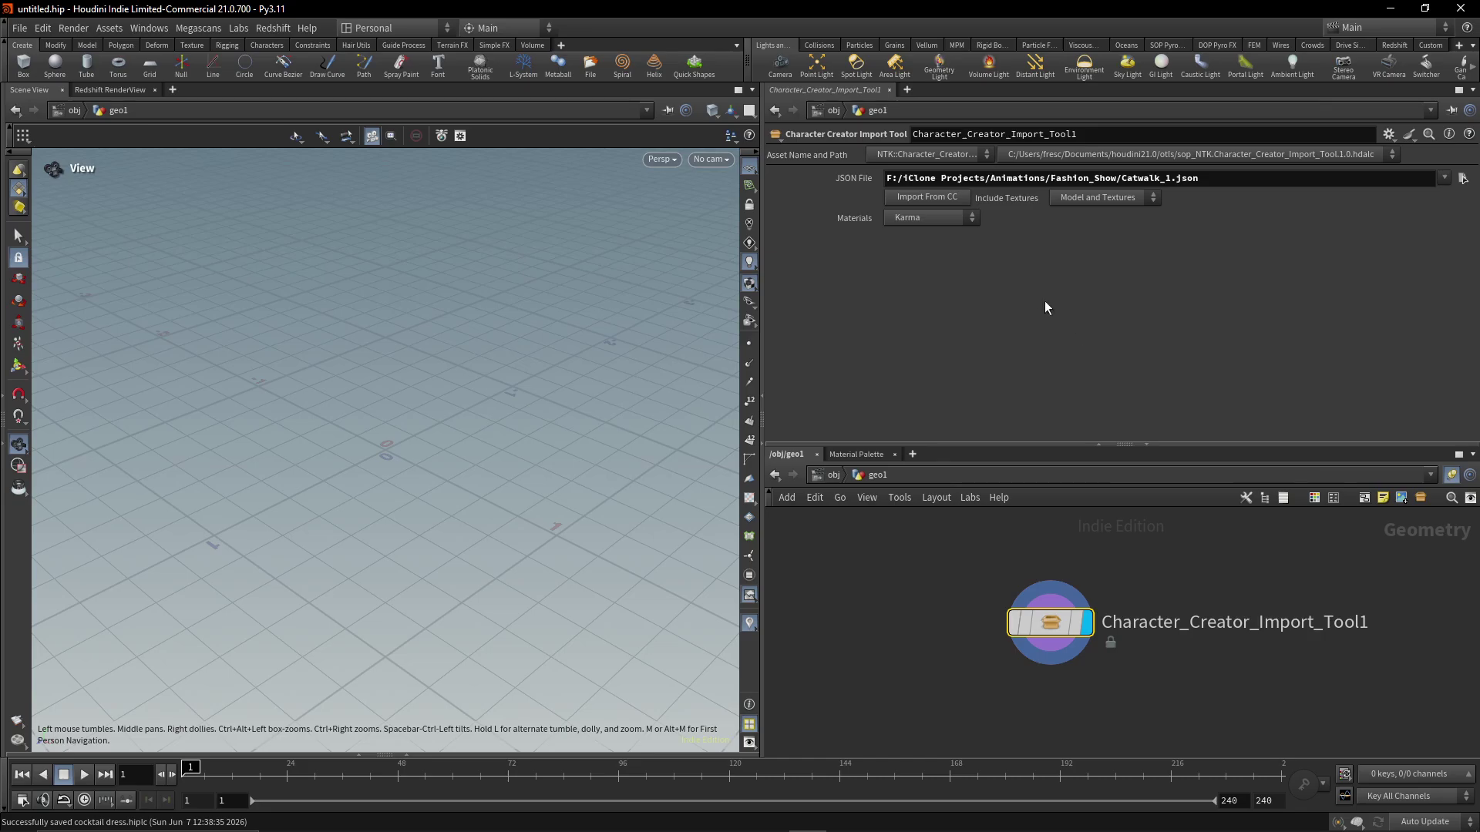
Step: Import the character from Character Creator with model and textures using Karma materials, accepting the Delete Hidden Faces notice
click(938, 197)
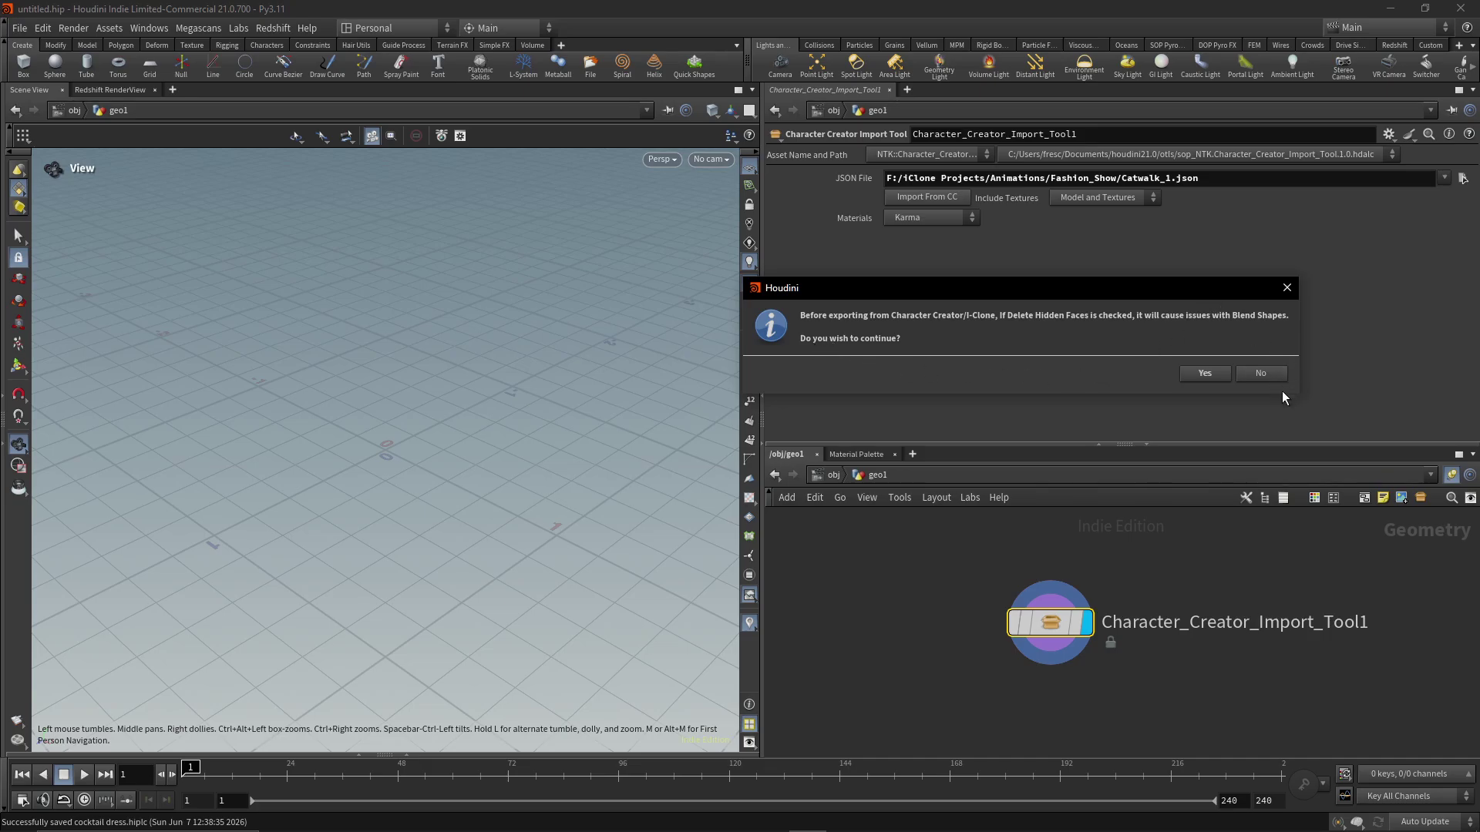
click(1204, 374)
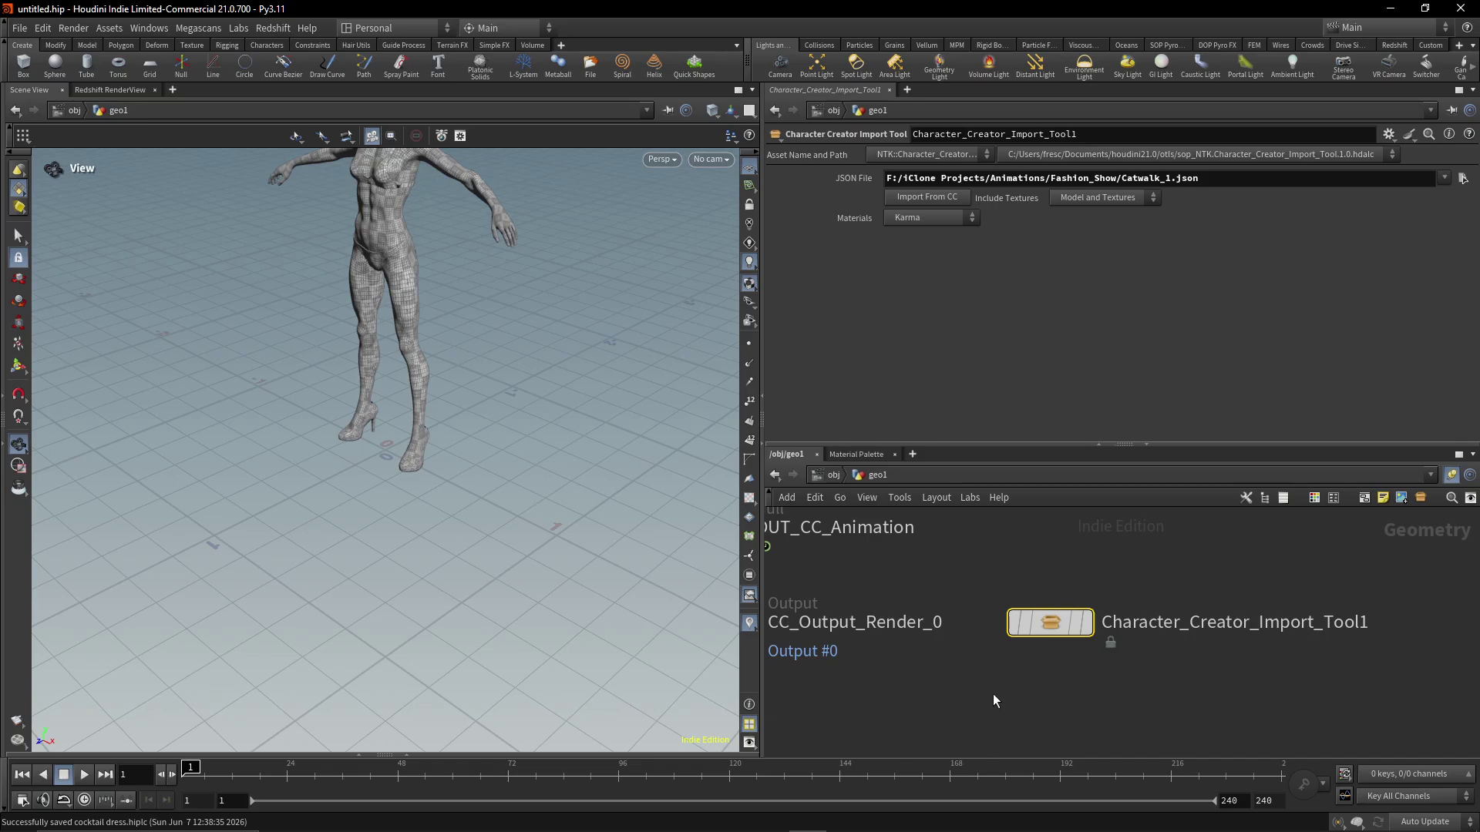
Step: Examine the CC_Character node's FBX import settings at the start of the generated network and the whole imported character
middle_drag(863, 703, 1189, 707)
middle_drag(1221, 555, 1189, 736)
middle_drag(1207, 608, 1177, 734)
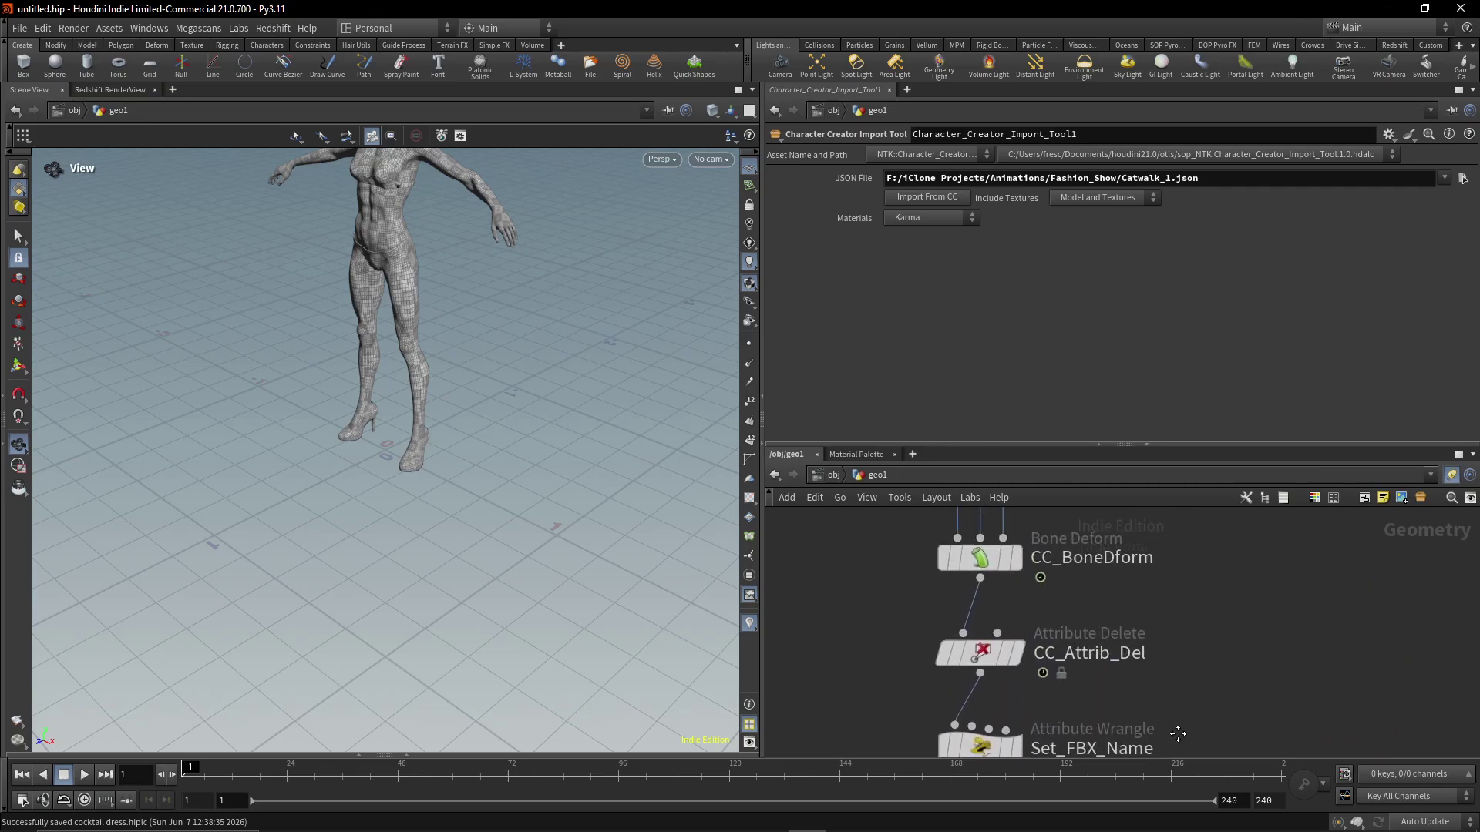
scroll(1172, 556, down, 2)
middle_drag(1172, 555, 1157, 698)
scroll(1140, 609, up, 2)
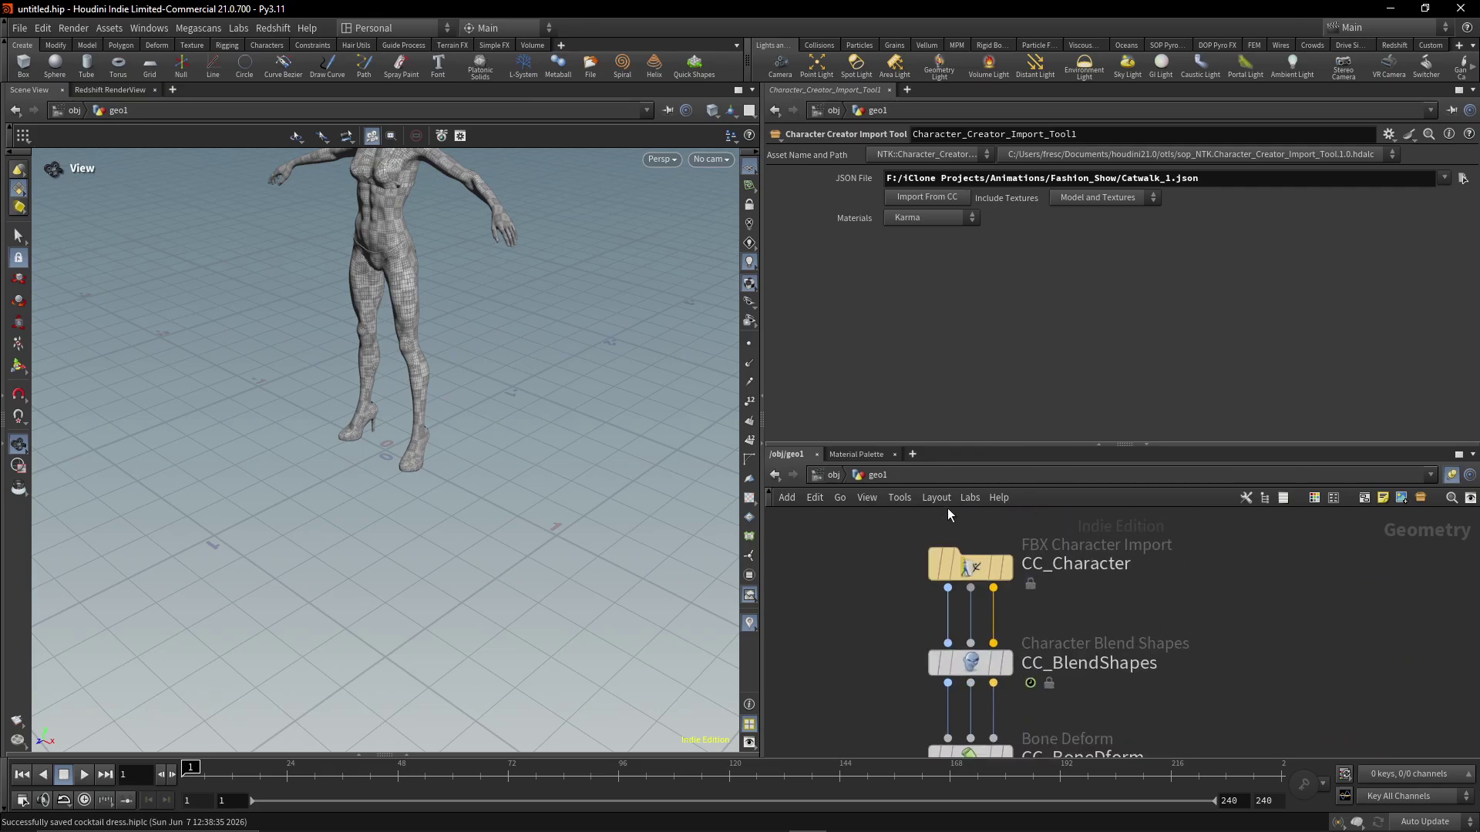
middle_drag(1145, 644, 1148, 676)
click(973, 599)
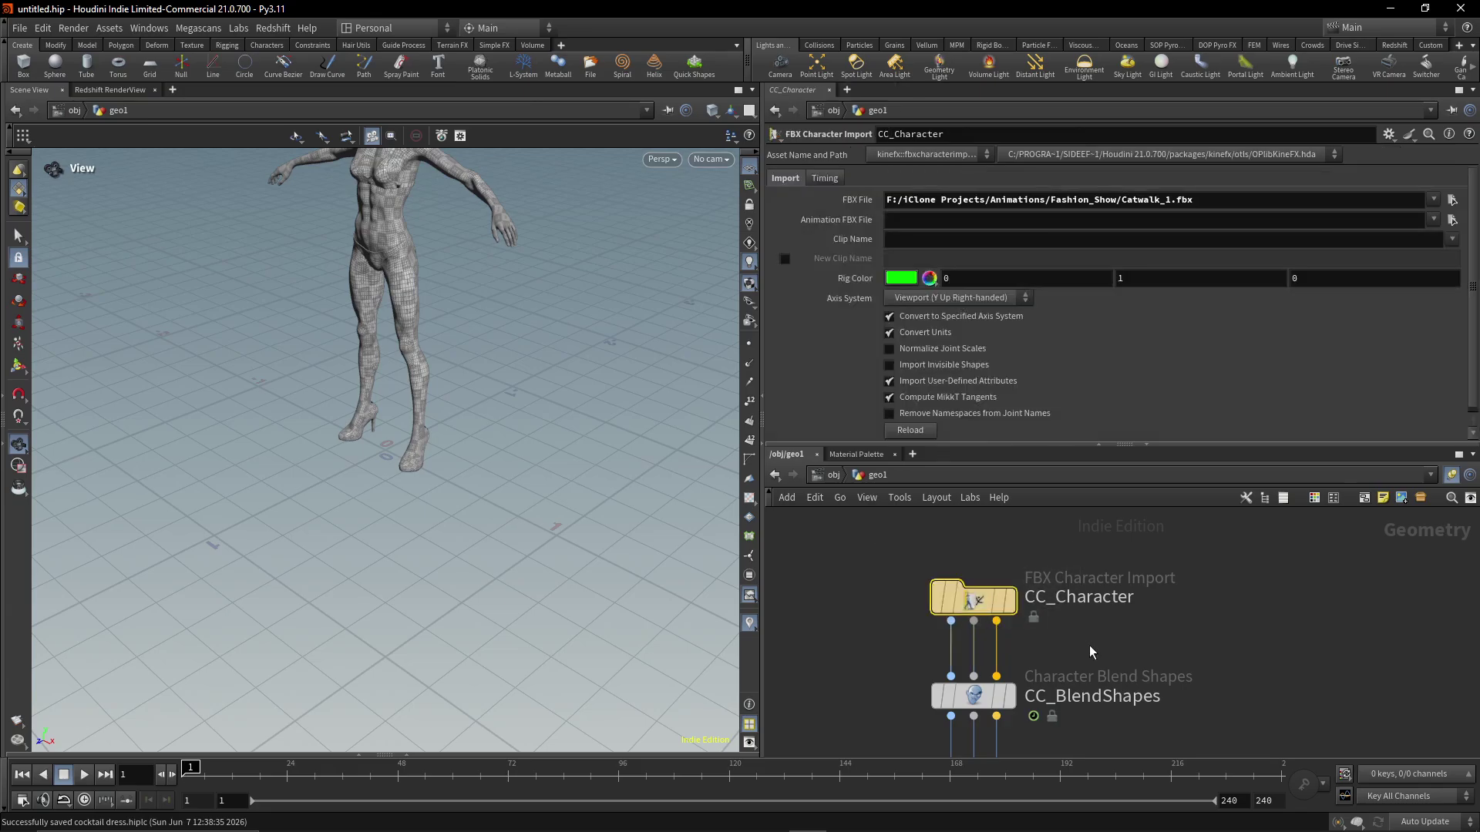
drag(540, 404, 284, 391)
right_drag(283, 391, 497, 400)
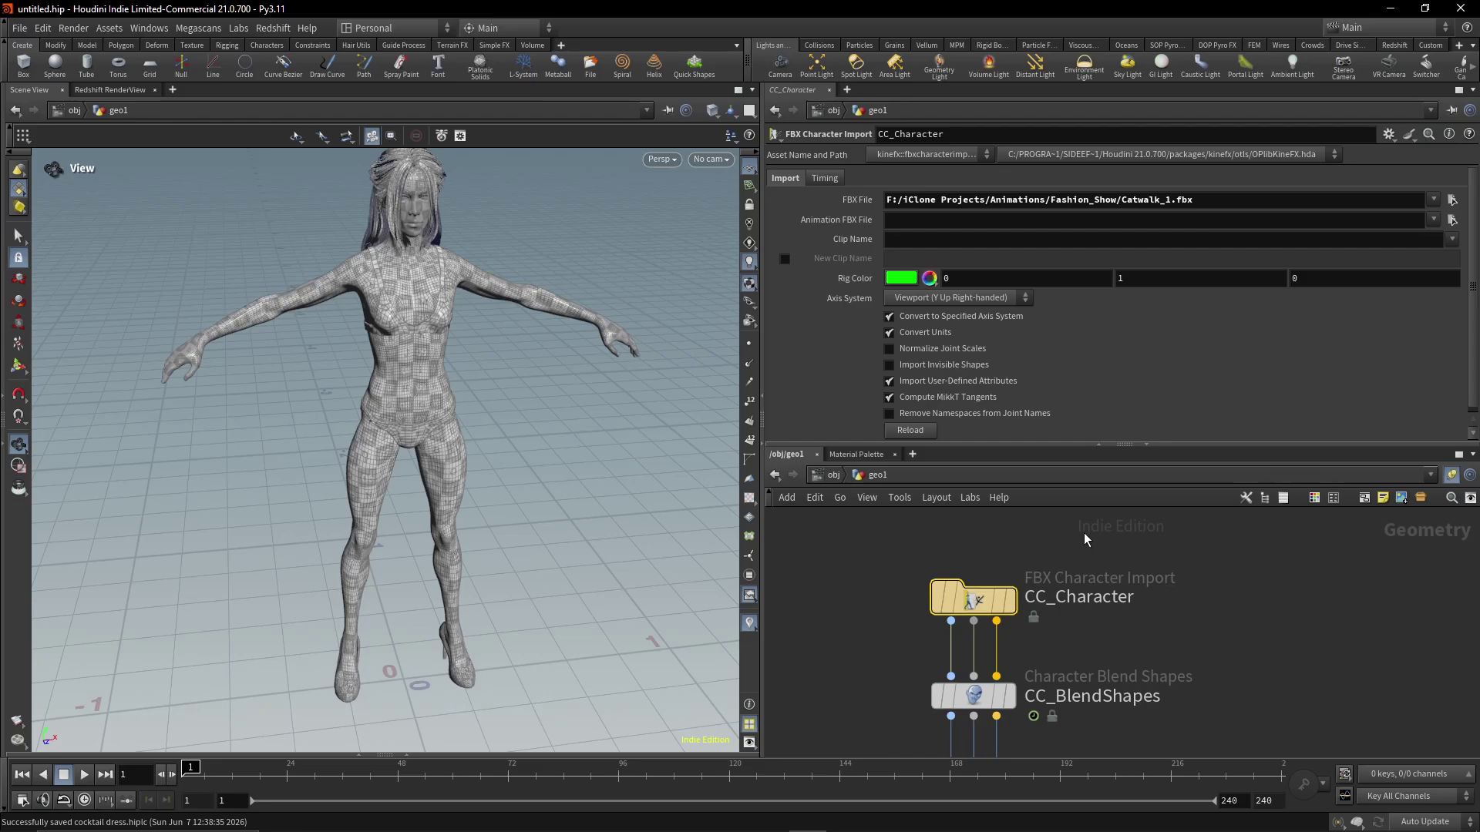
Step: Inspect the CC_BlendShapes and CC_BoneDform nodes and scrub the timeline to check the character's animation
middle_drag(1108, 625, 1099, 562)
click(965, 632)
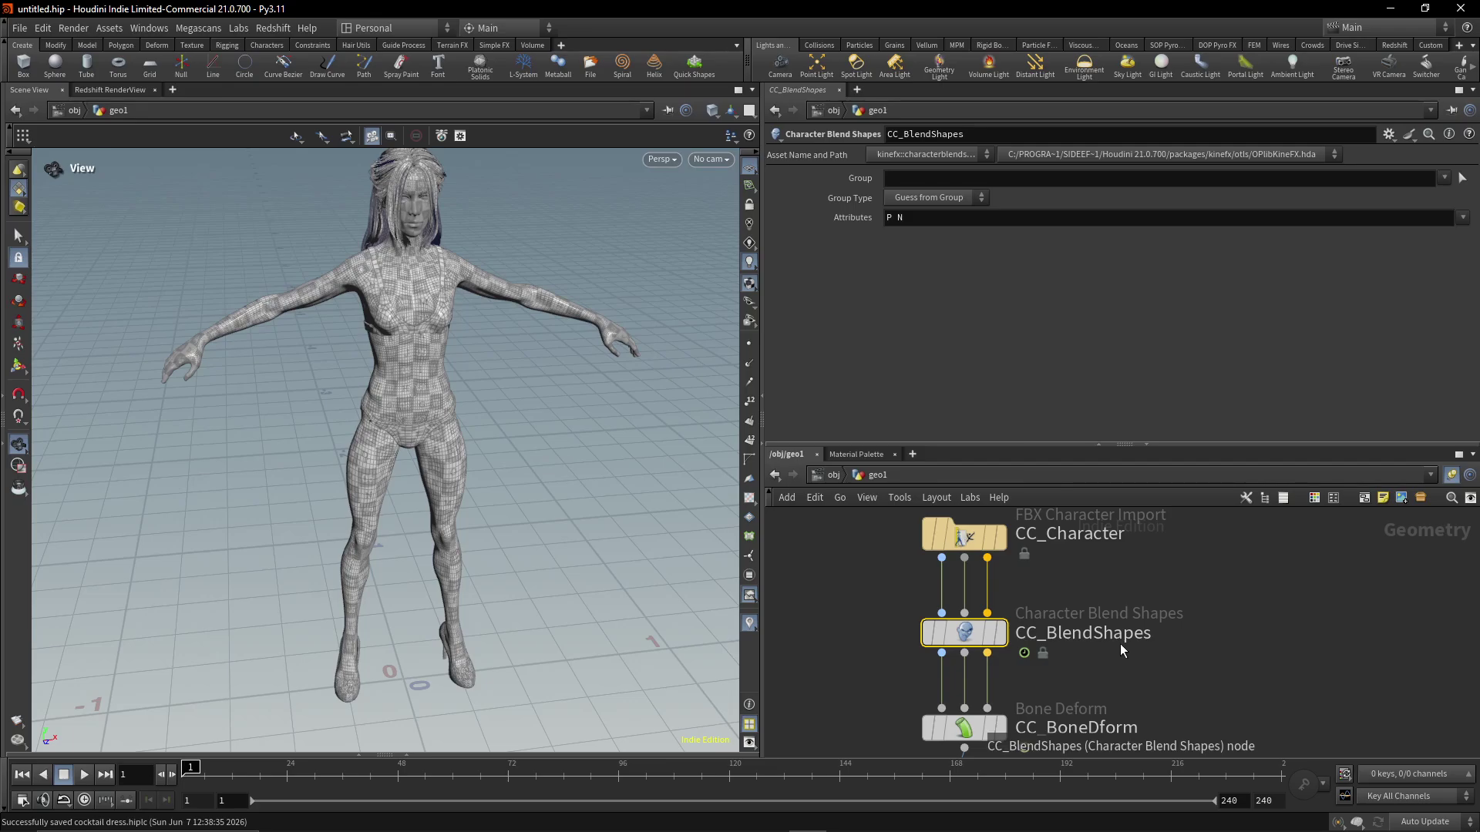
middle_drag(1233, 628, 1208, 560)
click(944, 661)
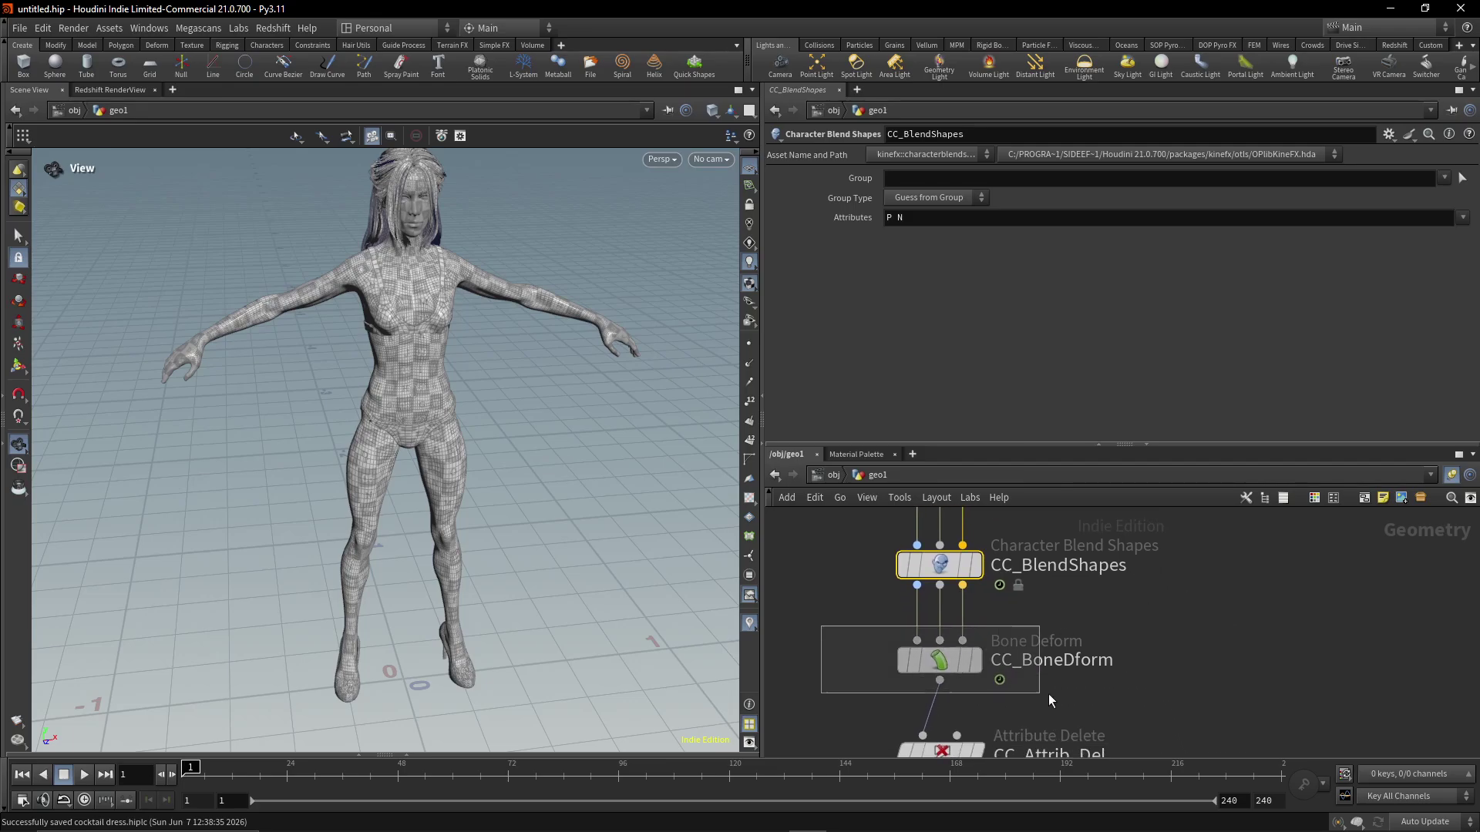
middle_drag(1097, 666, 1150, 615)
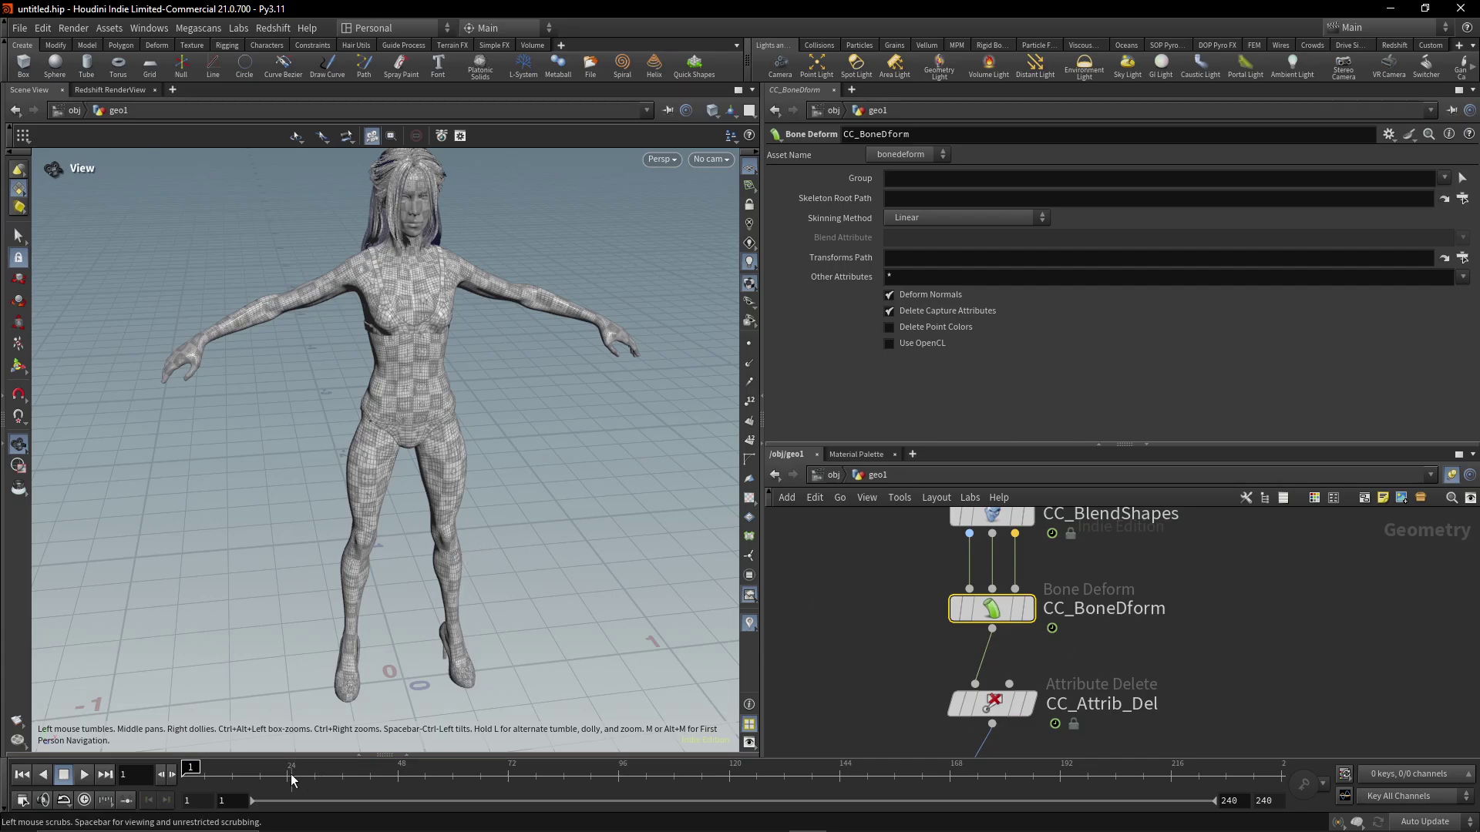
drag(200, 773, 559, 763)
drag(325, 749, 155, 736)
Step: Inspect the attributes removed by the CC_Attrib_Del node and the VEX expression in the Set_FBX_Name wrangle
middle_drag(1133, 669, 1134, 614)
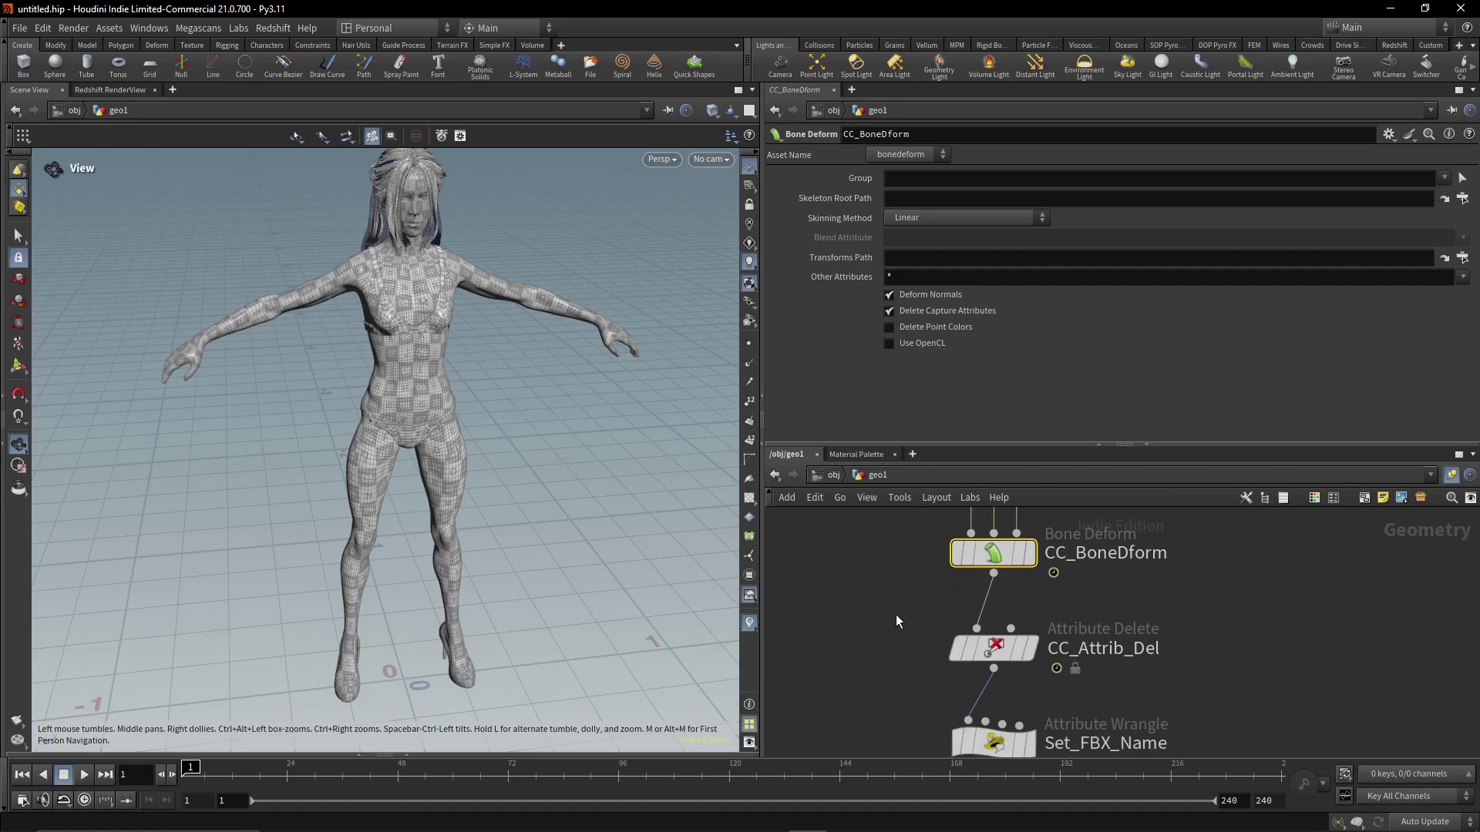
click(1002, 649)
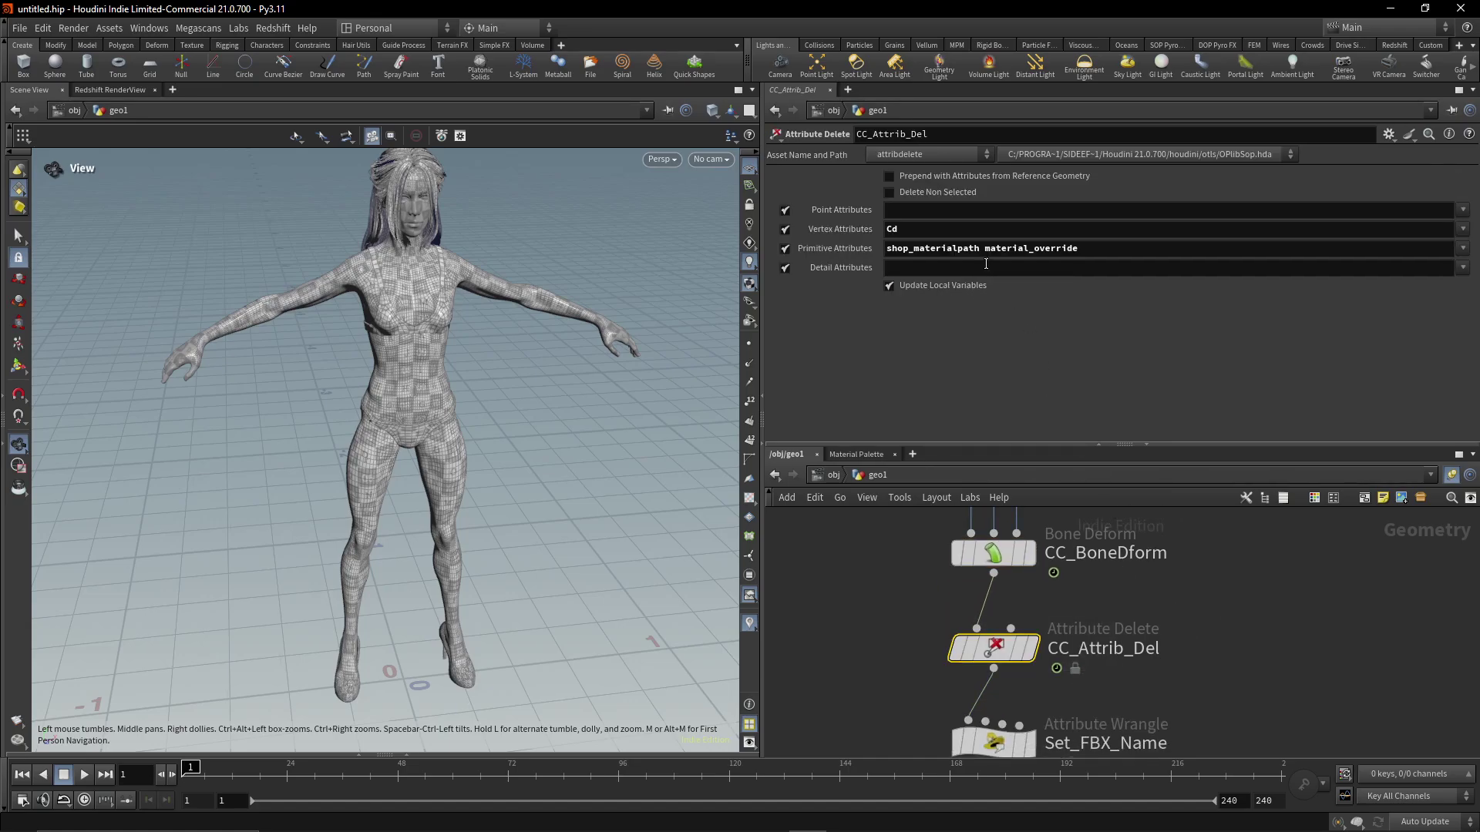
click(1080, 247)
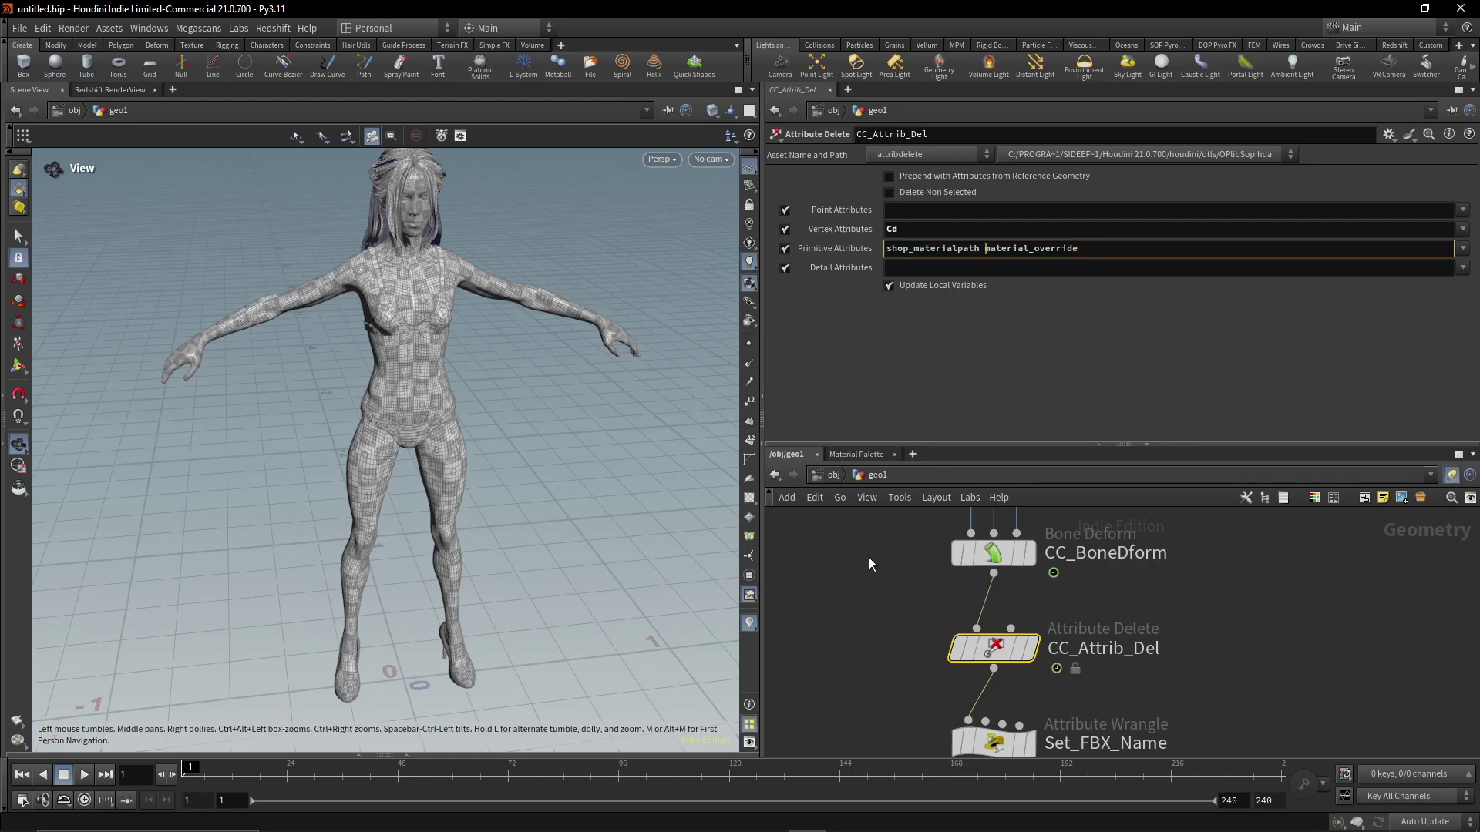
middle_drag(868, 557, 869, 417)
click(996, 598)
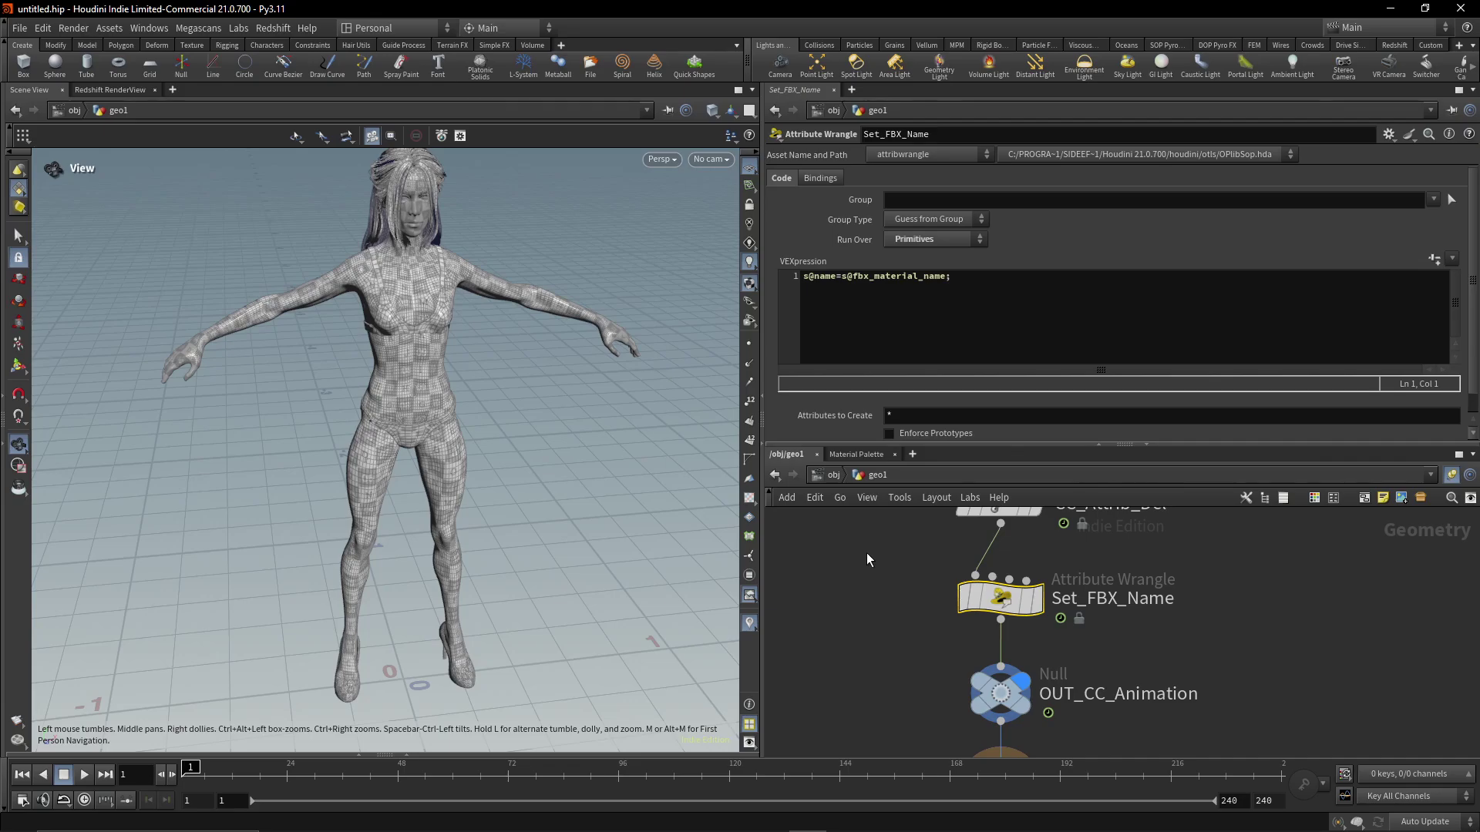
Step: Inspect the OUT_CC_Animation null and the CC_Output_Render_0 output node, and return to the object level
middle_drag(1195, 678, 1156, 599)
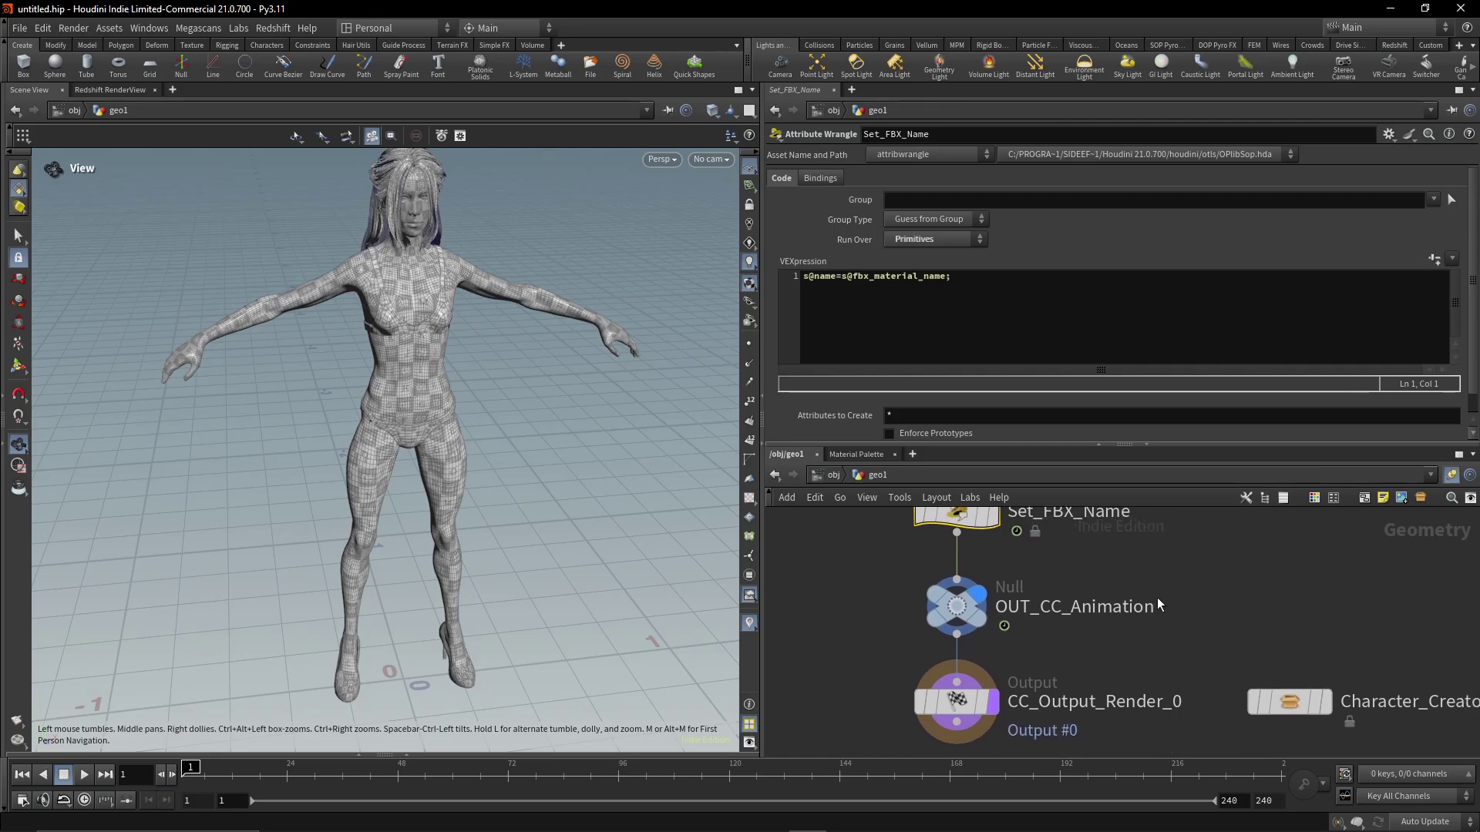
drag(853, 571, 1130, 648)
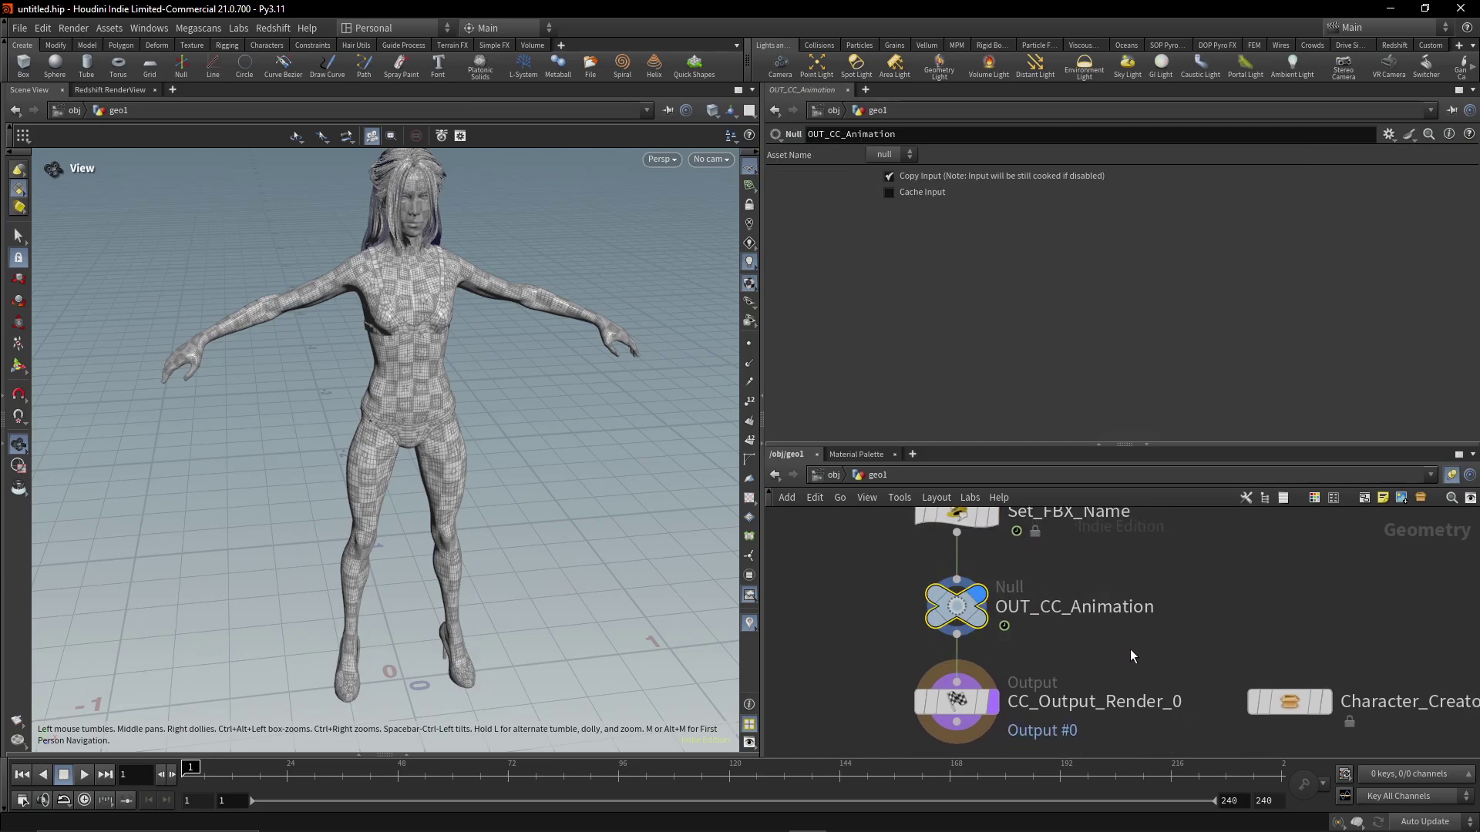
drag(830, 664, 1054, 733)
middle_drag(1174, 615, 1130, 544)
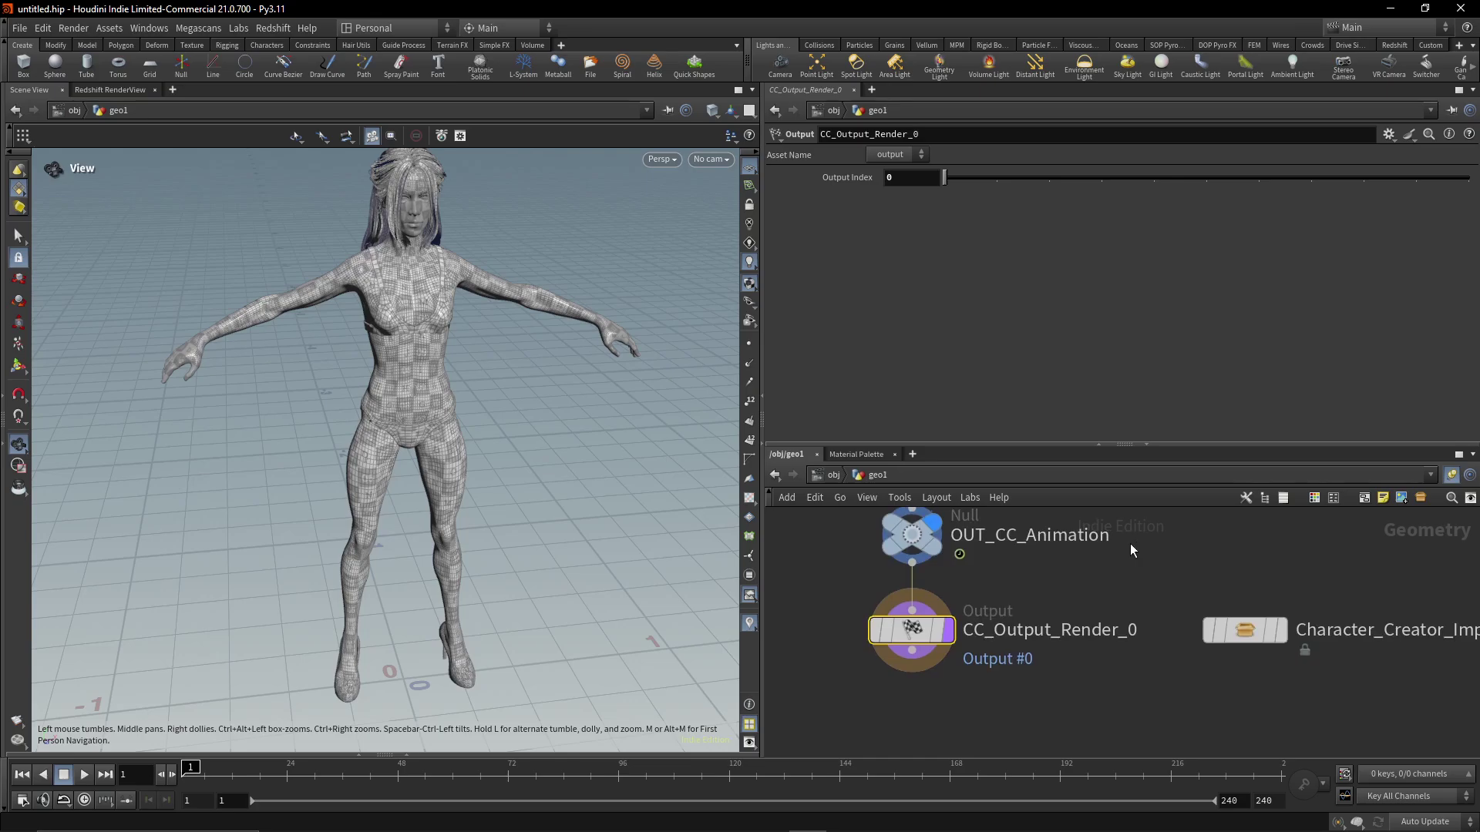
click(1257, 631)
click(832, 475)
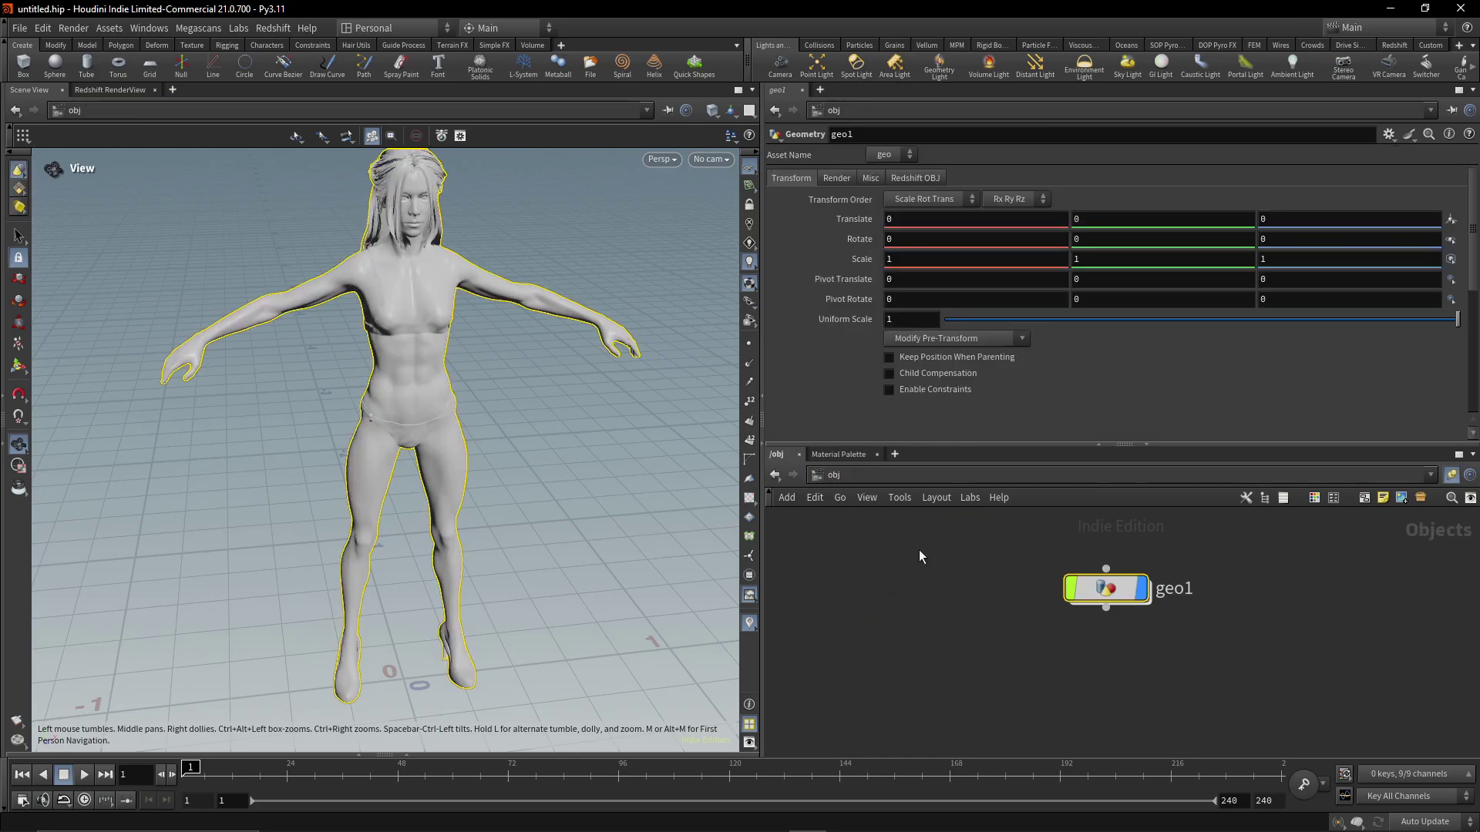
Step: Lay out the object-level nodes and open the Catwalk_1_lopnet LOP network
middle_drag(919, 549, 1204, 654)
scroll(1063, 620, down, 2)
click(982, 618)
key(l)
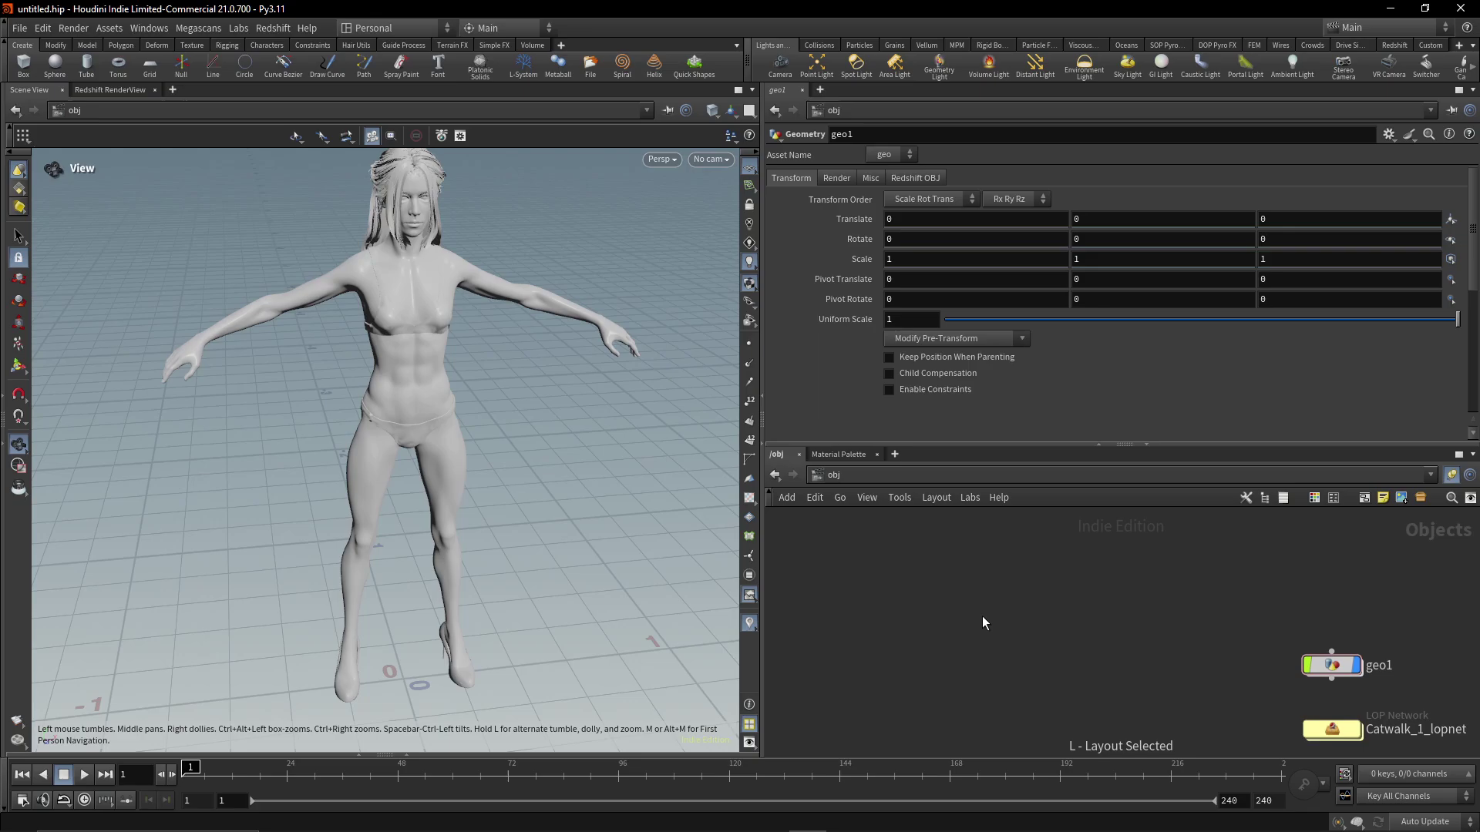
middle_drag(1090, 647, 831, 568)
scroll(1056, 653, up, 4)
middle_drag(1190, 669, 1080, 694)
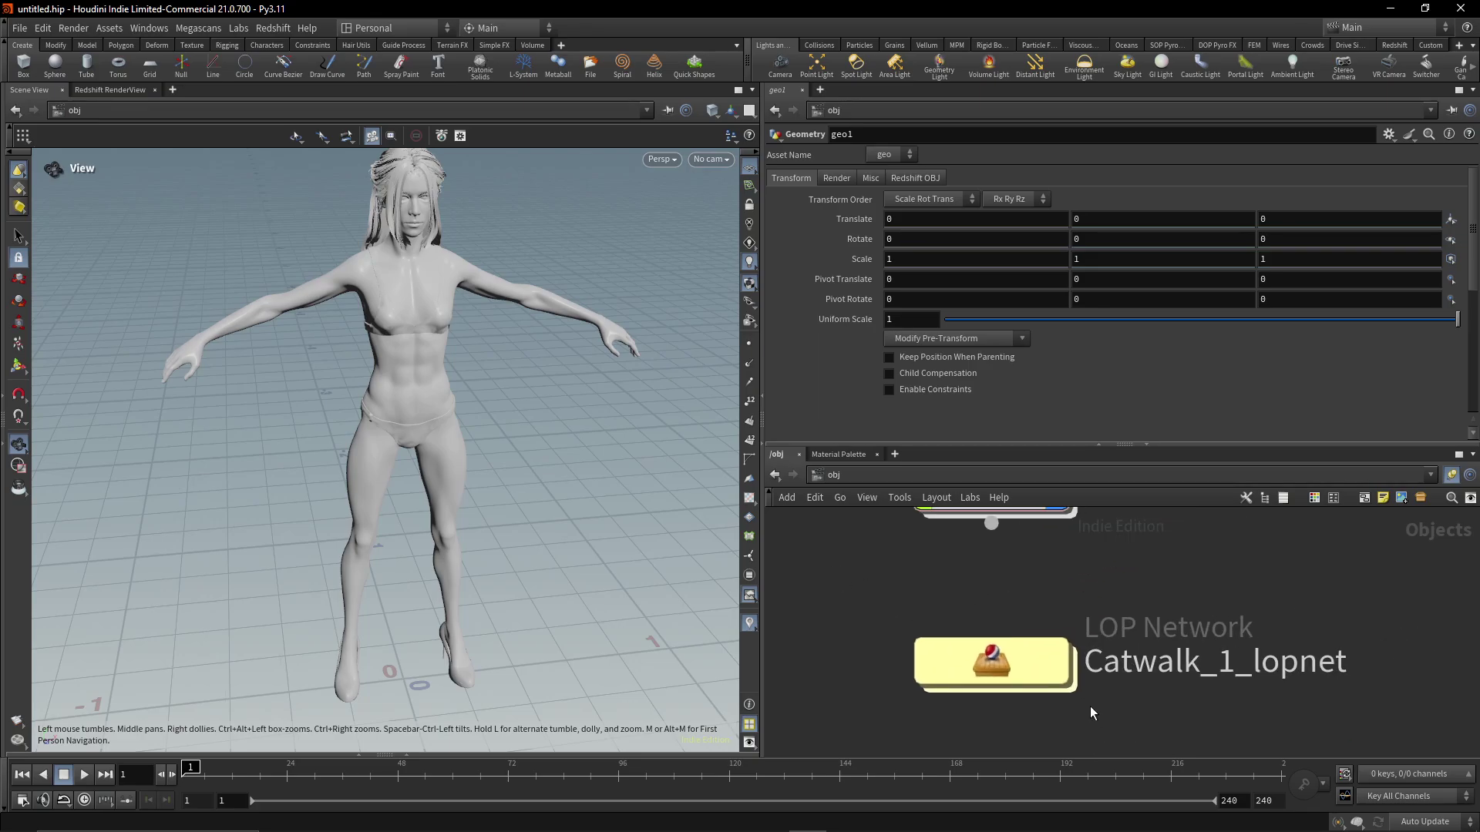
double_click(998, 662)
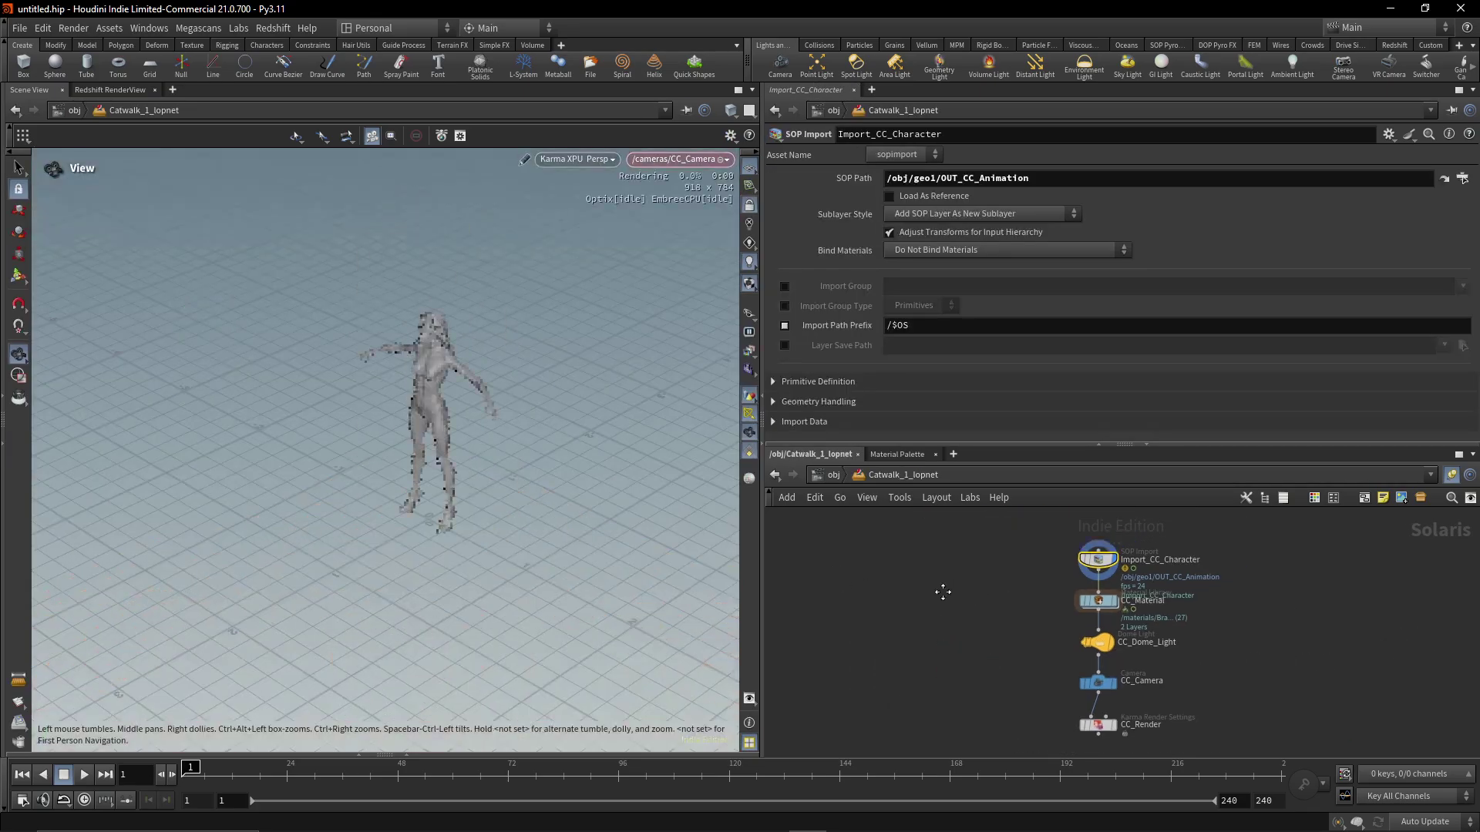
Step: Inspect the LOP chain from Import_CC_Character through CC_Material, CC_Dome_Light and CC_Camera to the CC_Render settings
scroll(1024, 549, up, 3)
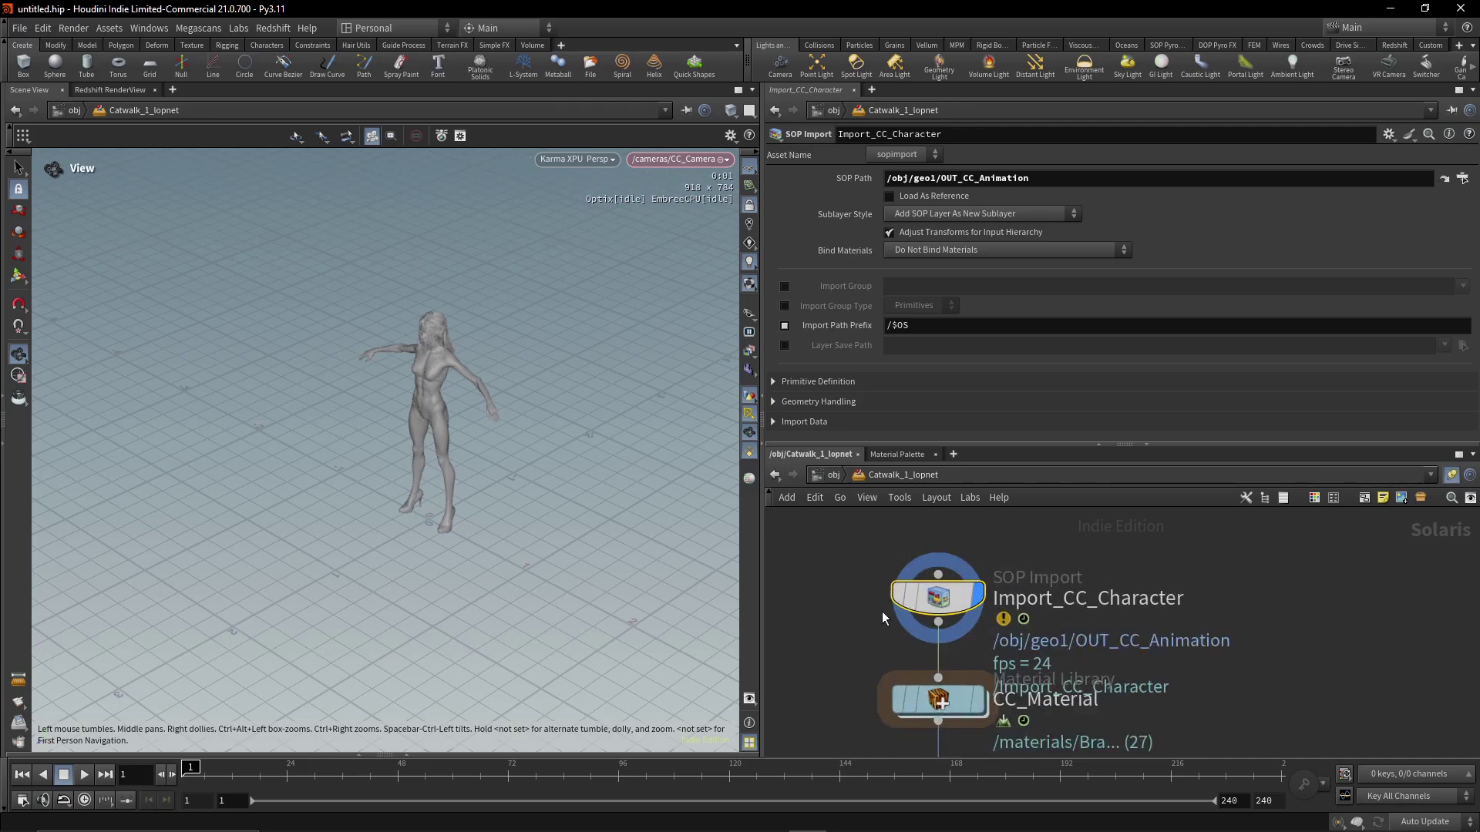
drag(1035, 544, 839, 621)
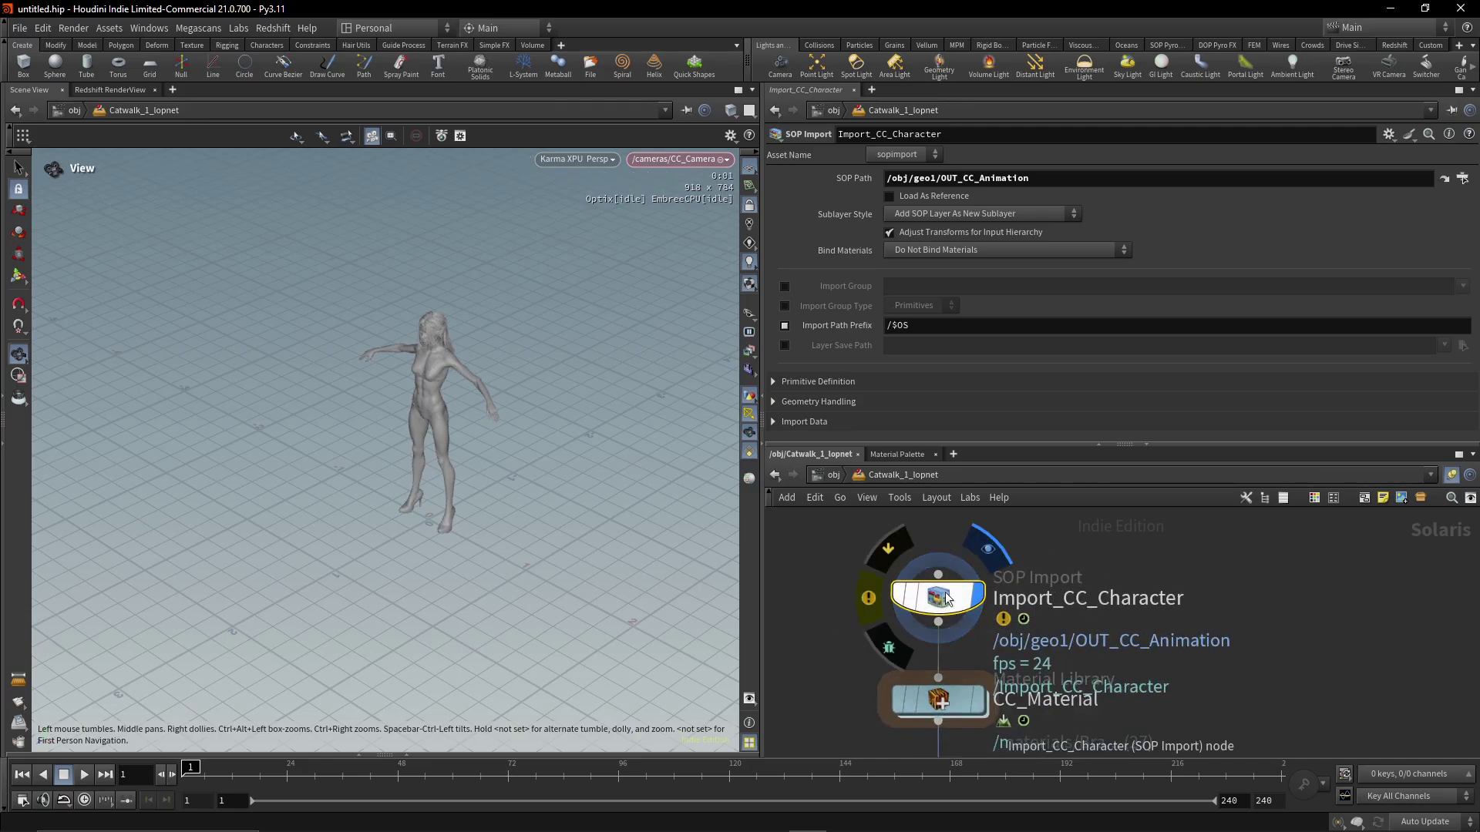
middle_drag(1090, 643, 1125, 508)
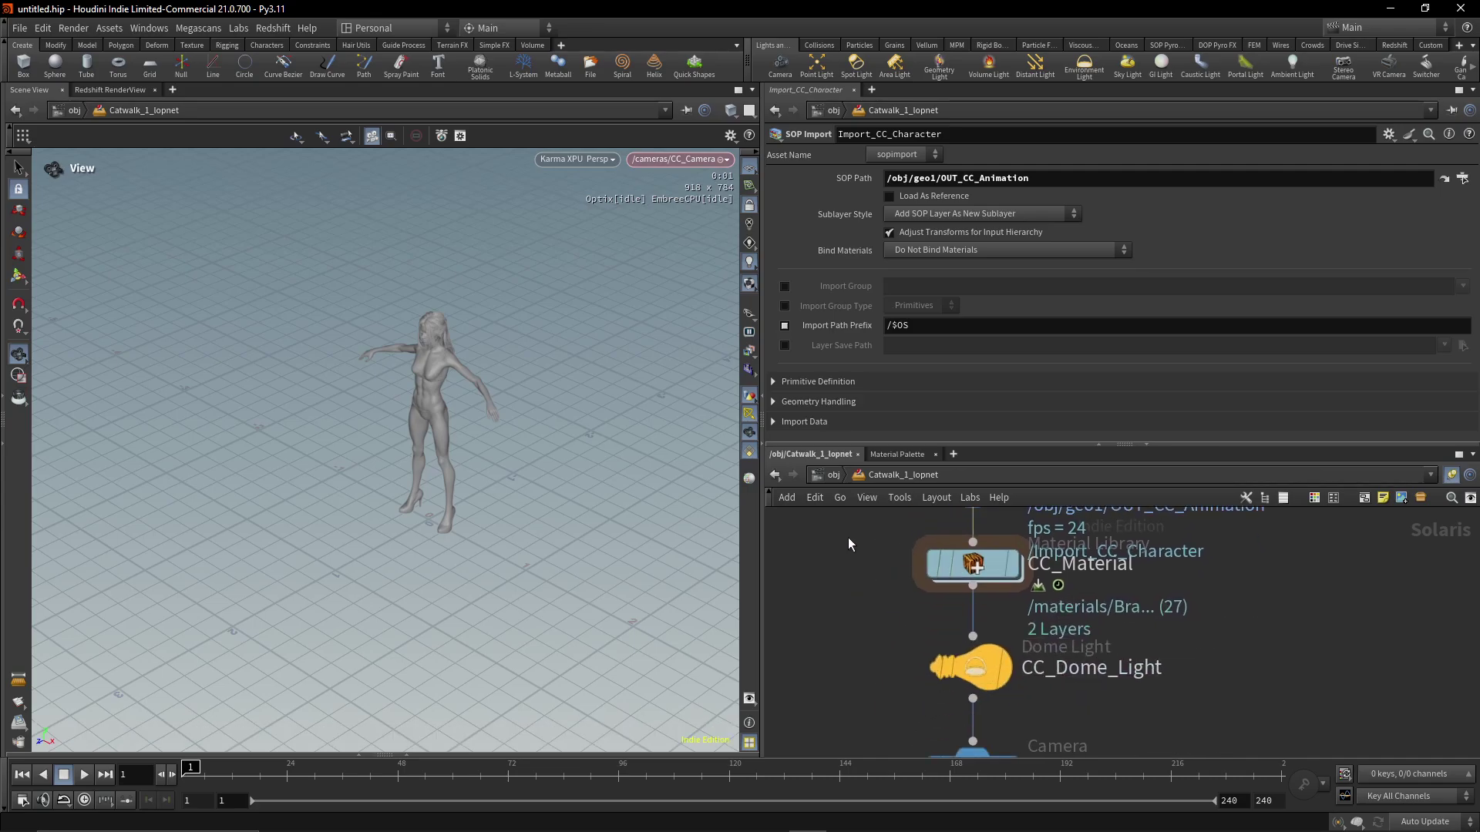
drag(848, 538, 1126, 634)
middle_drag(1246, 621, 1198, 549)
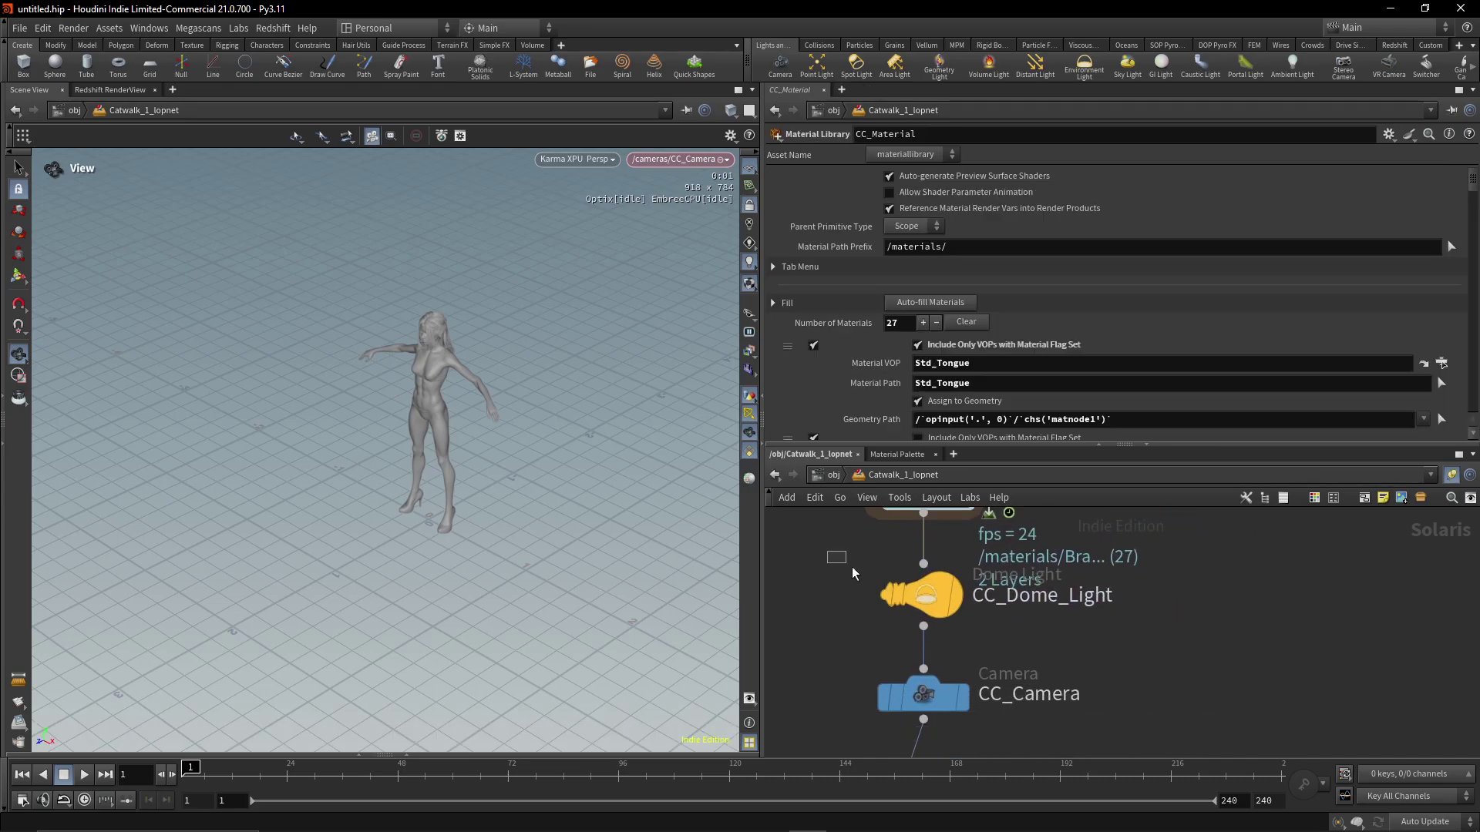
drag(853, 573, 1112, 635)
middle_drag(976, 685, 1071, 561)
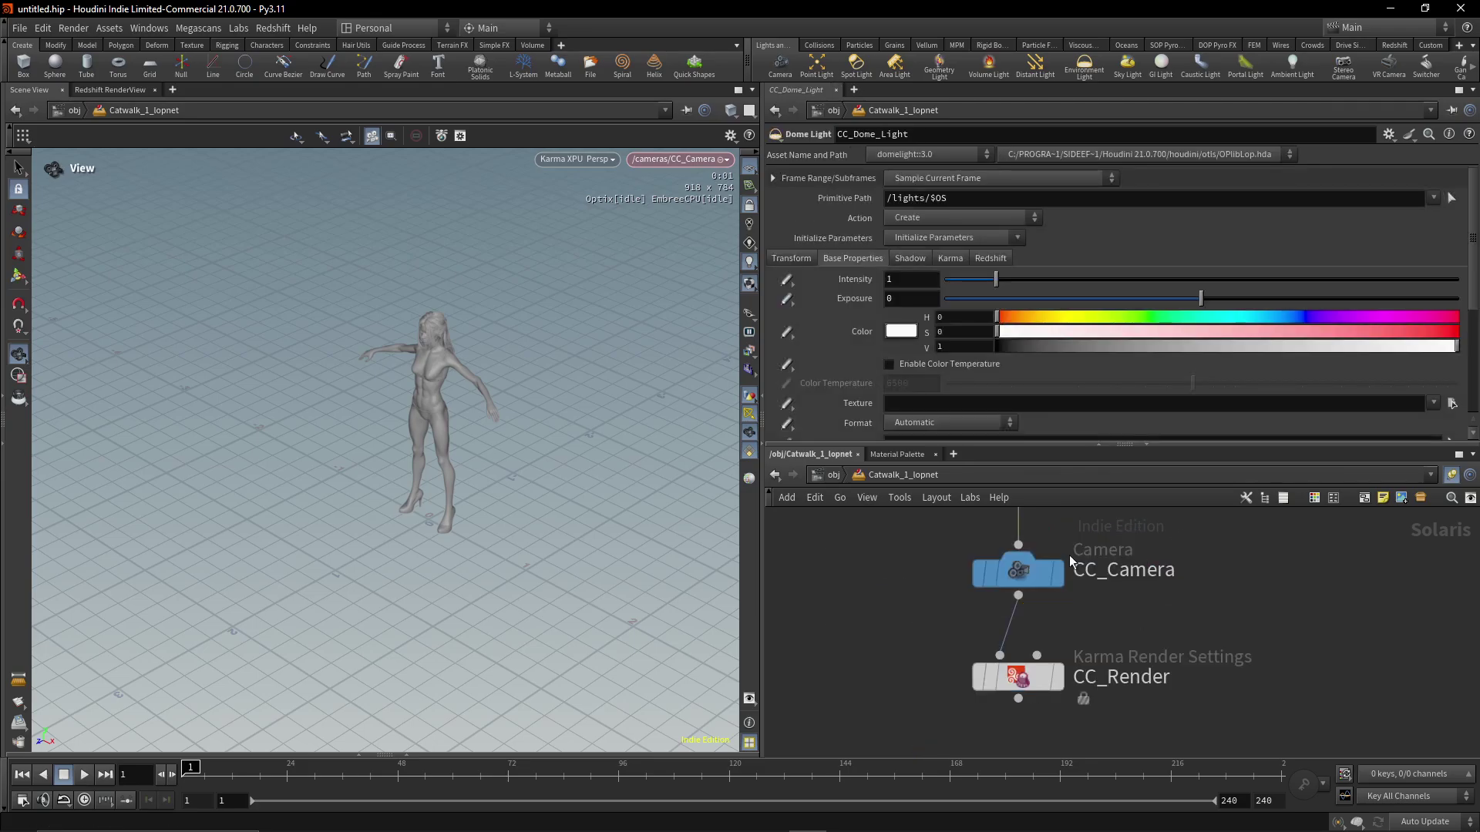
drag(905, 546, 1156, 624)
drag(887, 635, 1125, 713)
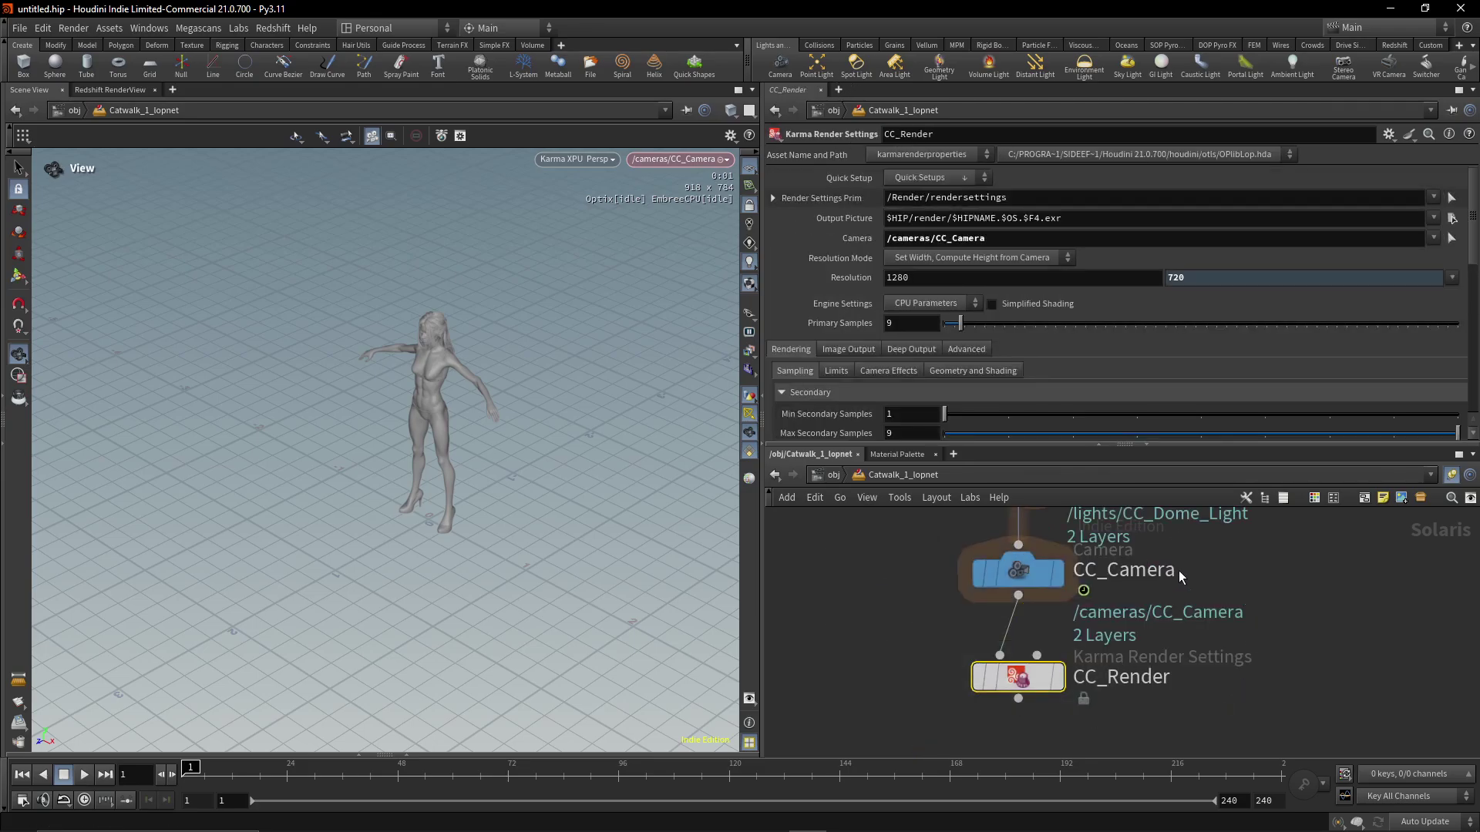
Step: Go back up the LOP chain to the CC_Material library and open its contents
middle_drag(1179, 572, 1119, 705)
middle_drag(1118, 572, 1146, 456)
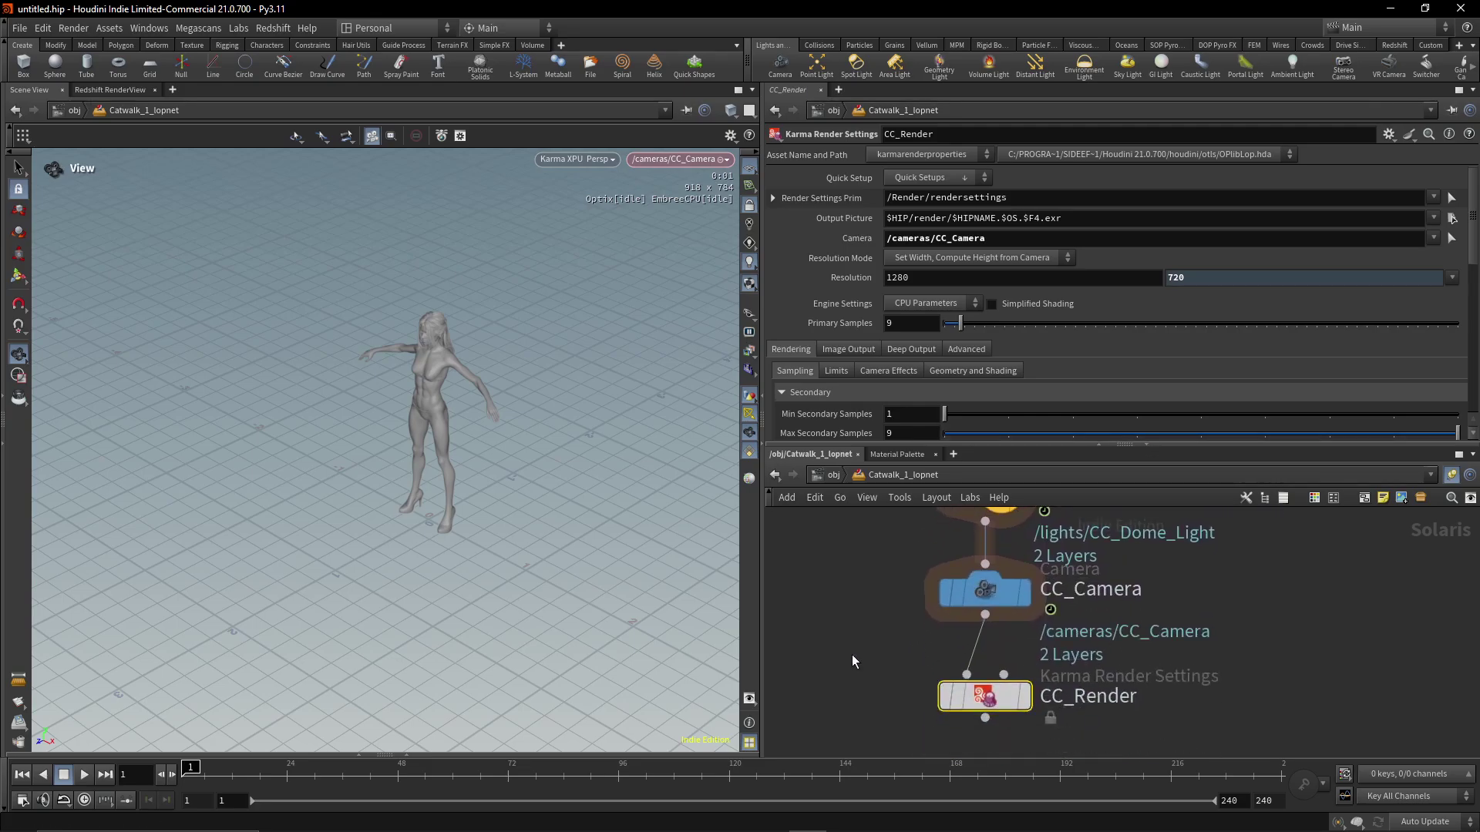
middle_drag(1184, 539, 1194, 700)
middle_drag(1162, 563, 1146, 618)
drag(870, 572, 956, 608)
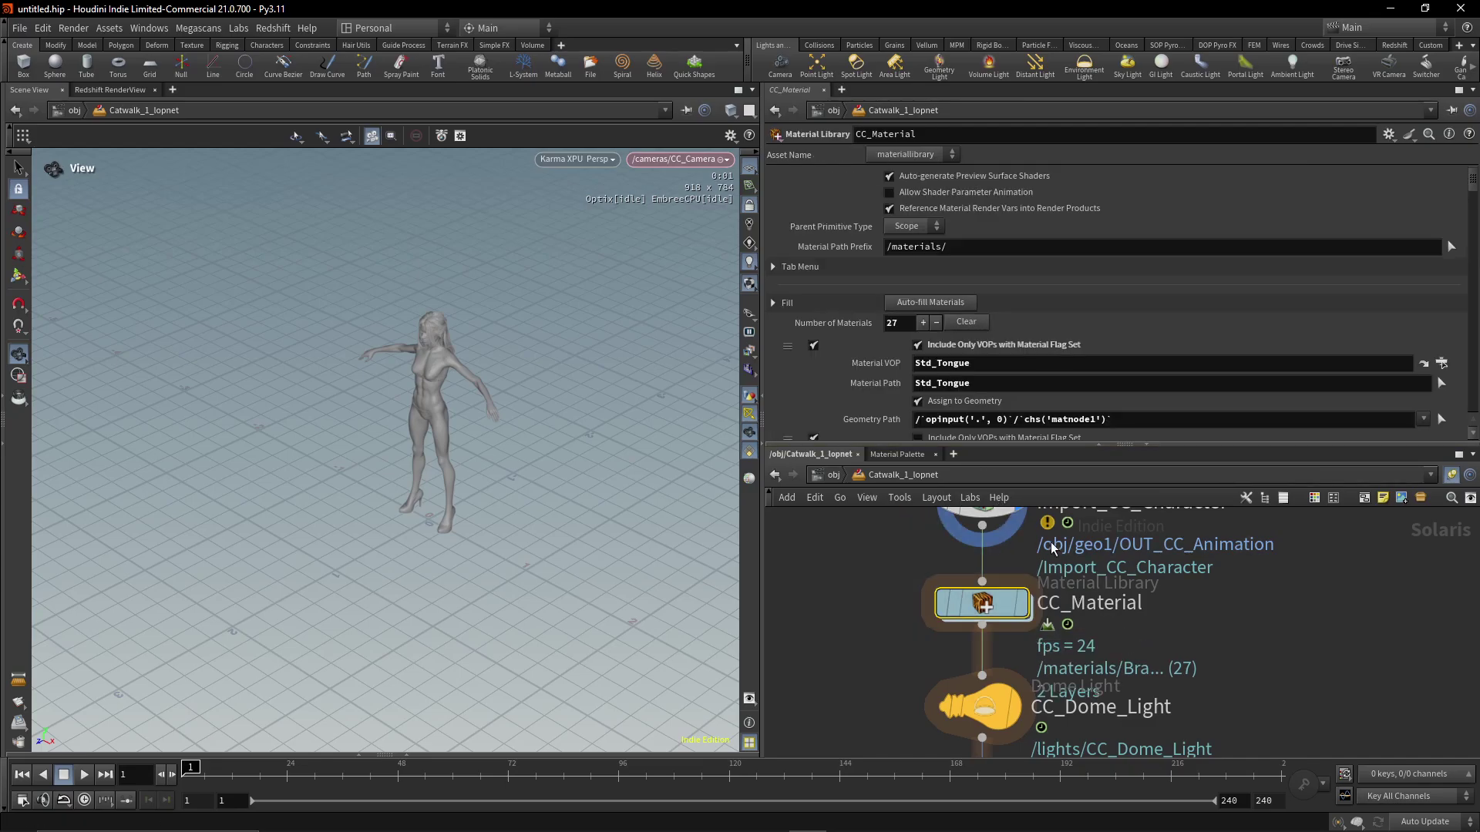
double_click(981, 603)
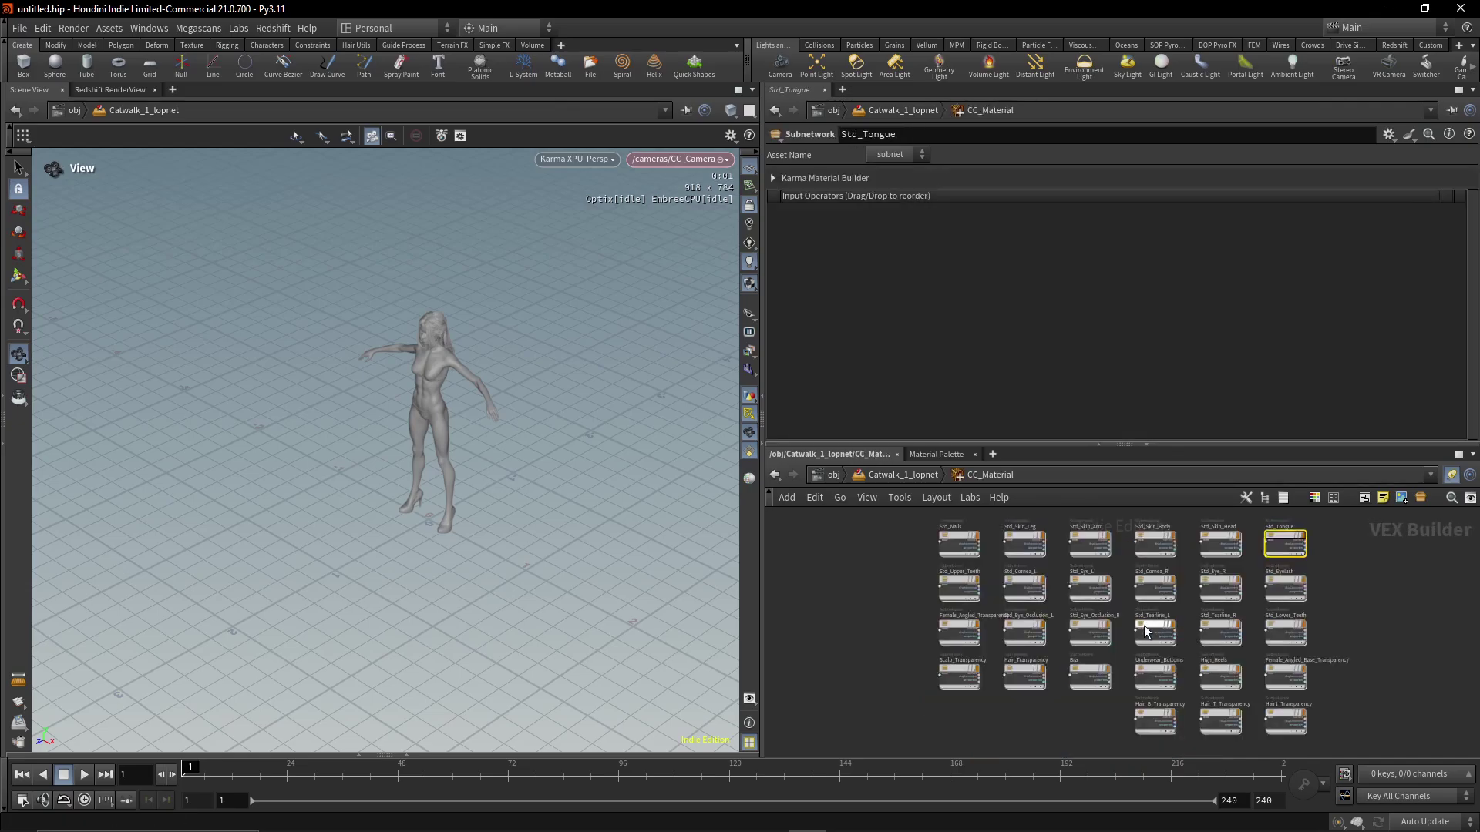
Step: Examine the Karma material subnetworks inside CC_Material and return to the Catwalk_1_lopnet level
middle_drag(891, 605, 853, 613)
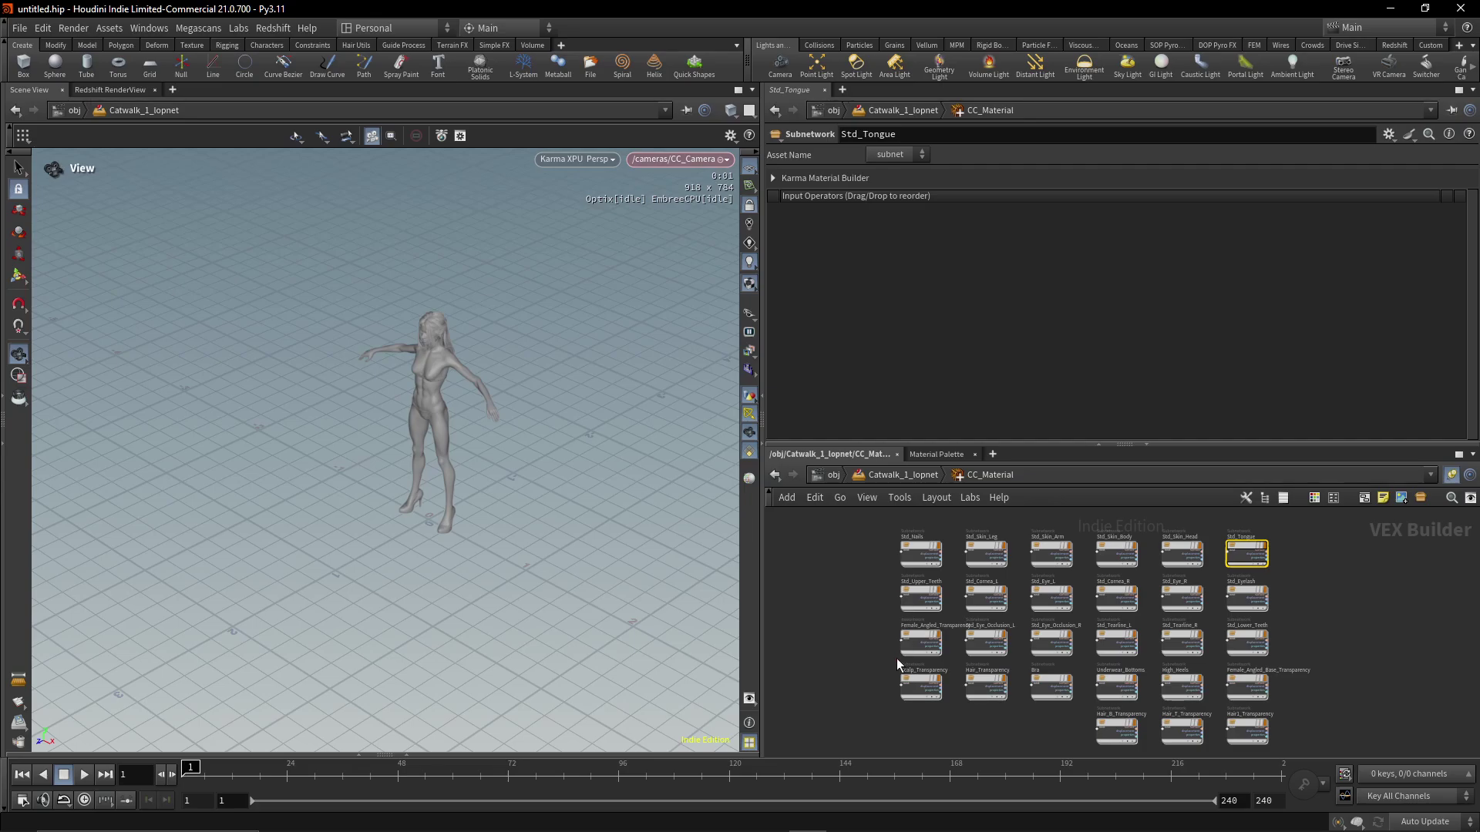
middle_drag(858, 617, 837, 600)
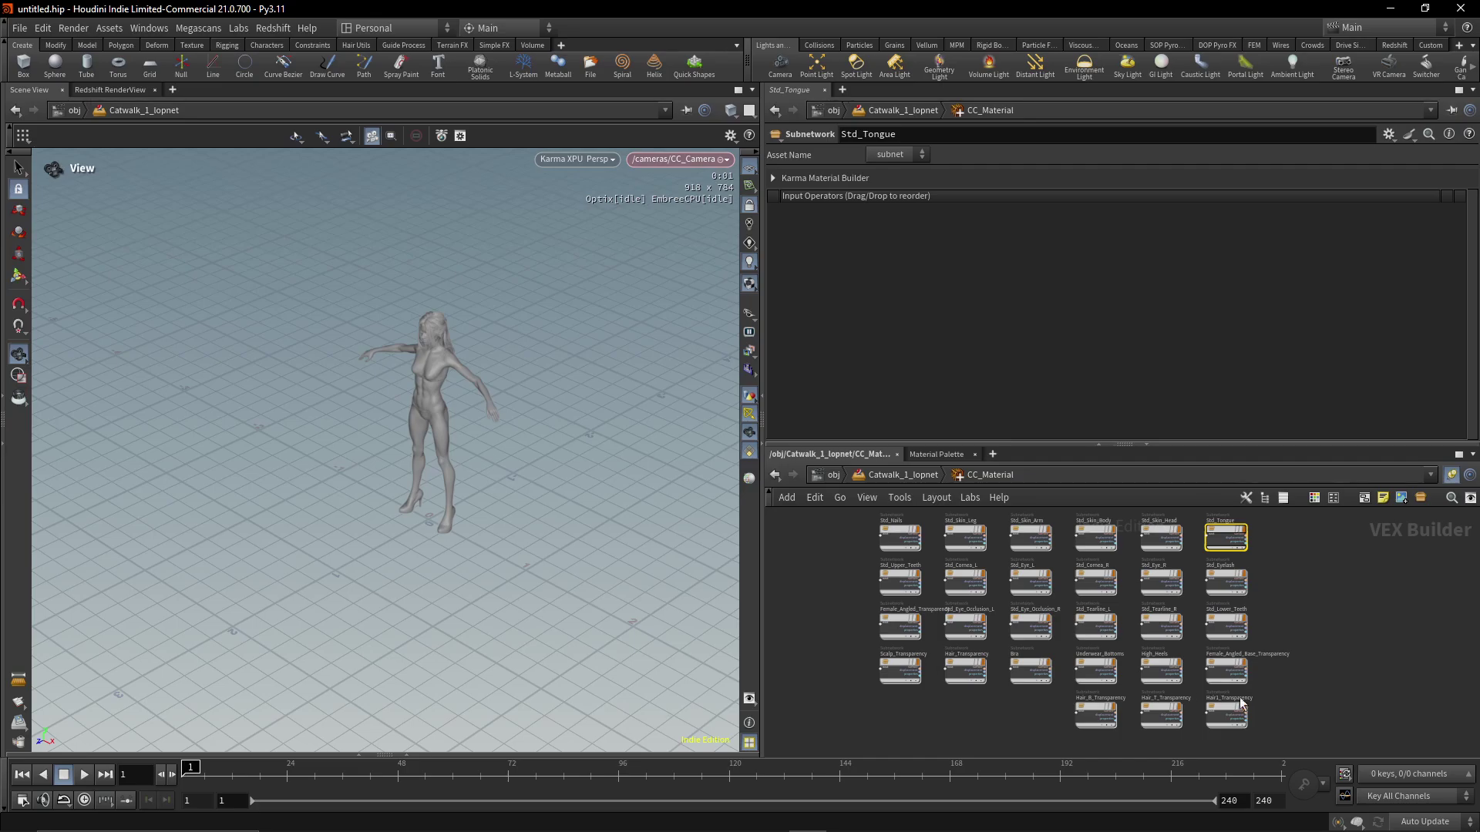
middle_drag(1298, 690, 1360, 669)
scroll(1232, 674, up, 4)
scroll(1359, 669, down, 3)
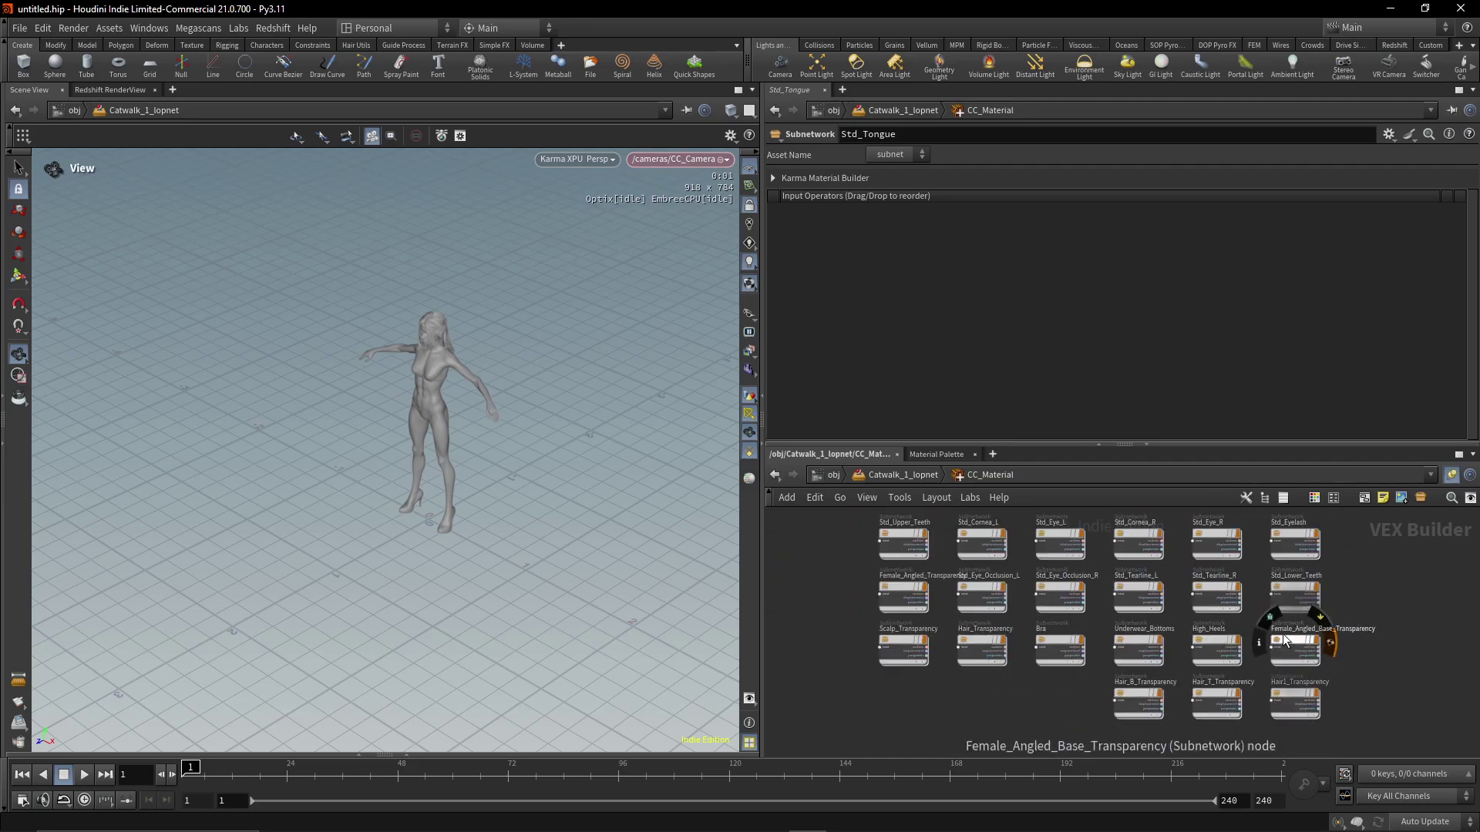
click(892, 477)
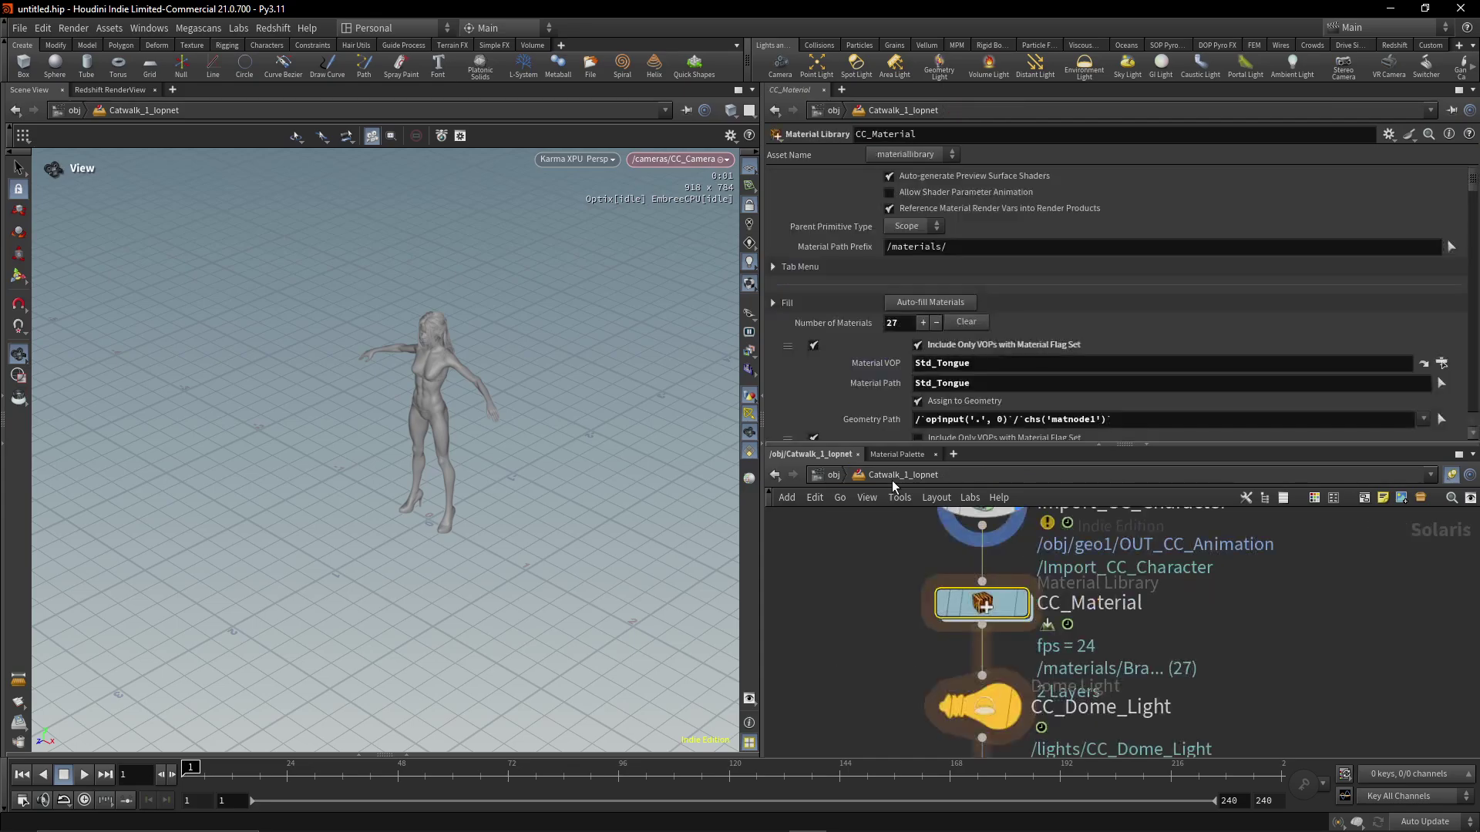
Step: Enlarge the parameter area and review CC_Material's first material entries, including the Geometry Path expression of Std_Tongue
drag(946, 449, 932, 592)
scroll(1055, 331, down, 2)
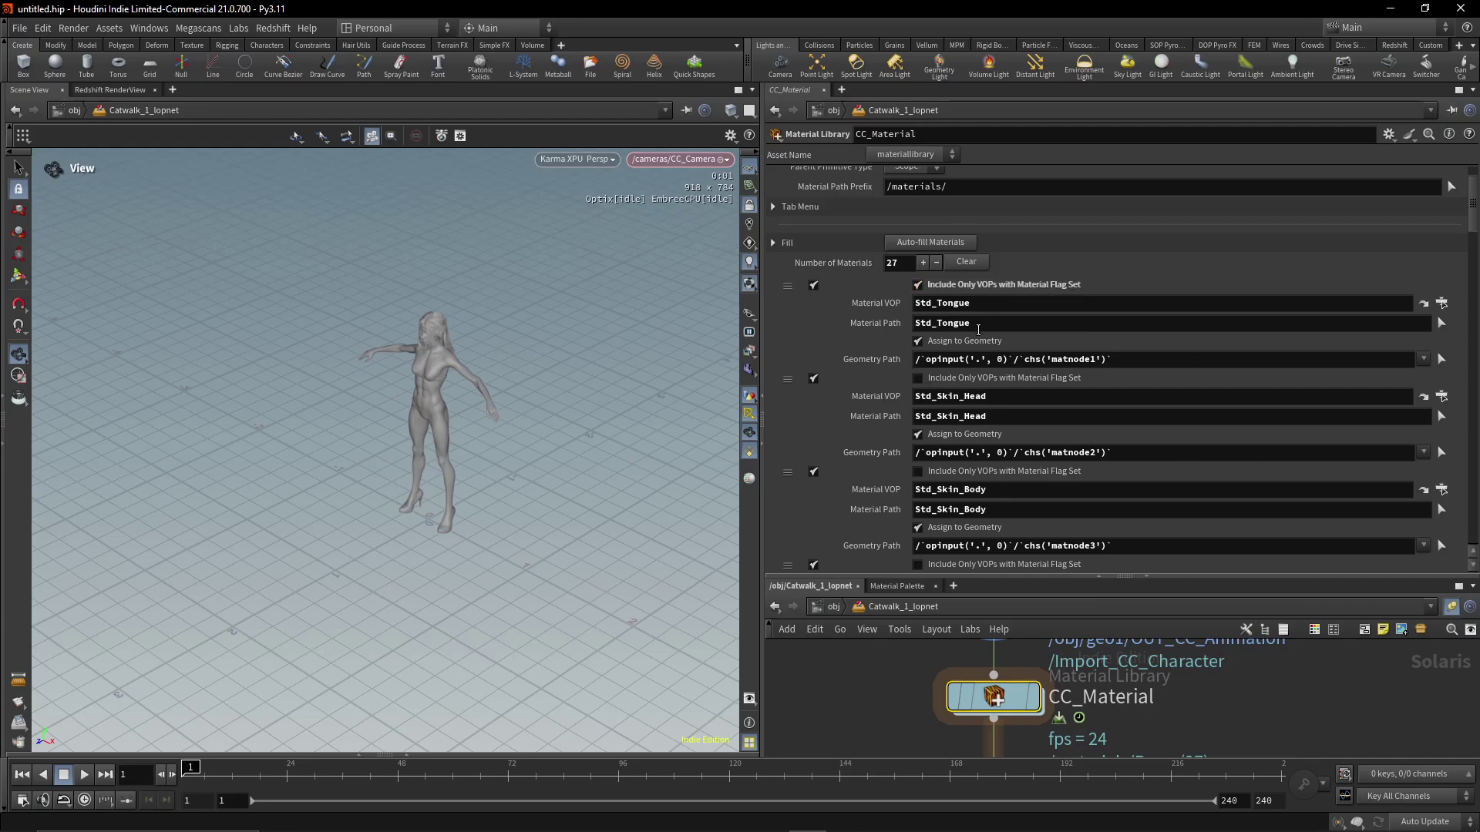
scroll(999, 266, up, 2)
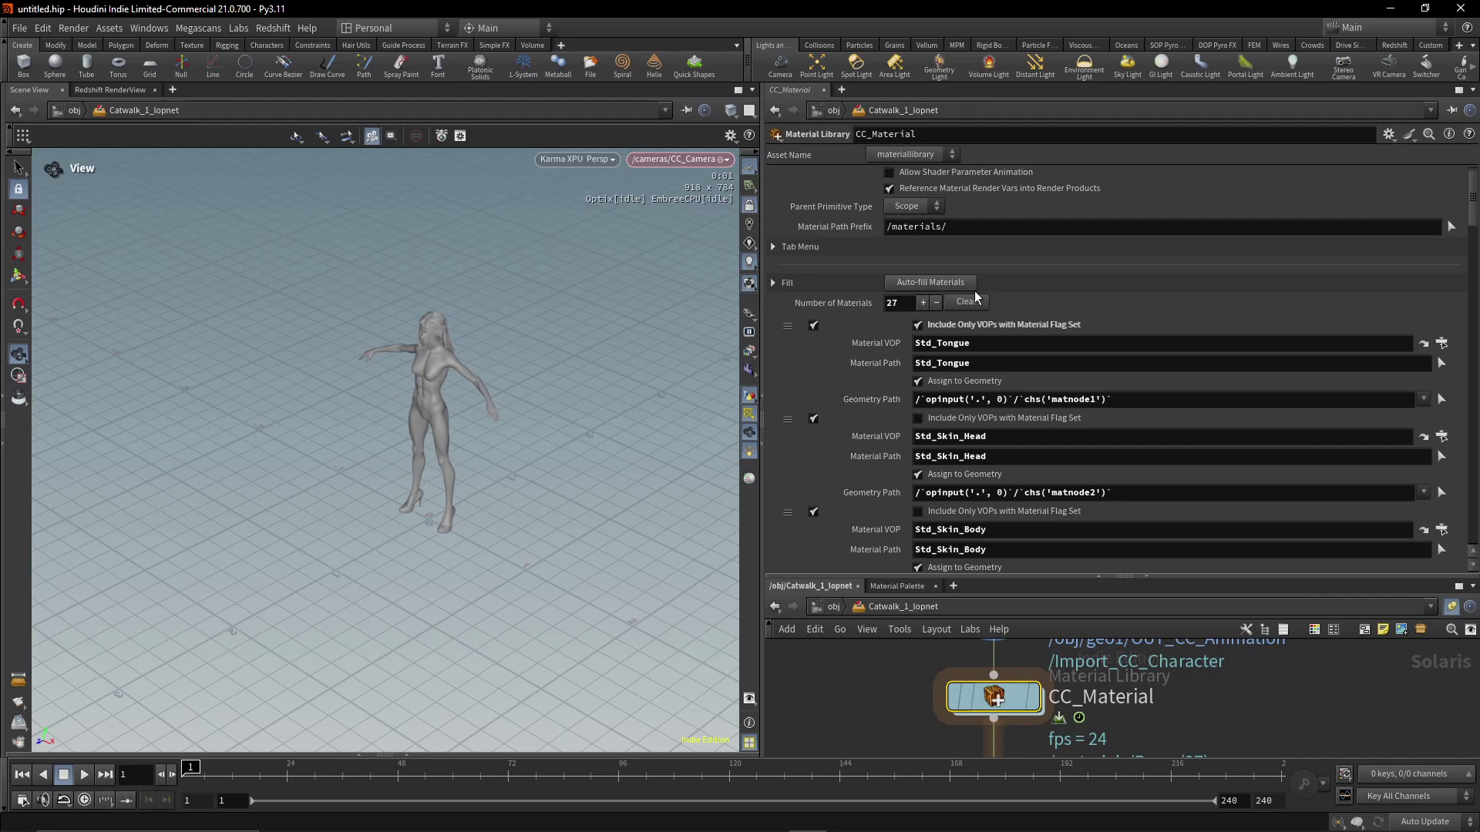
scroll(982, 431, down, 6)
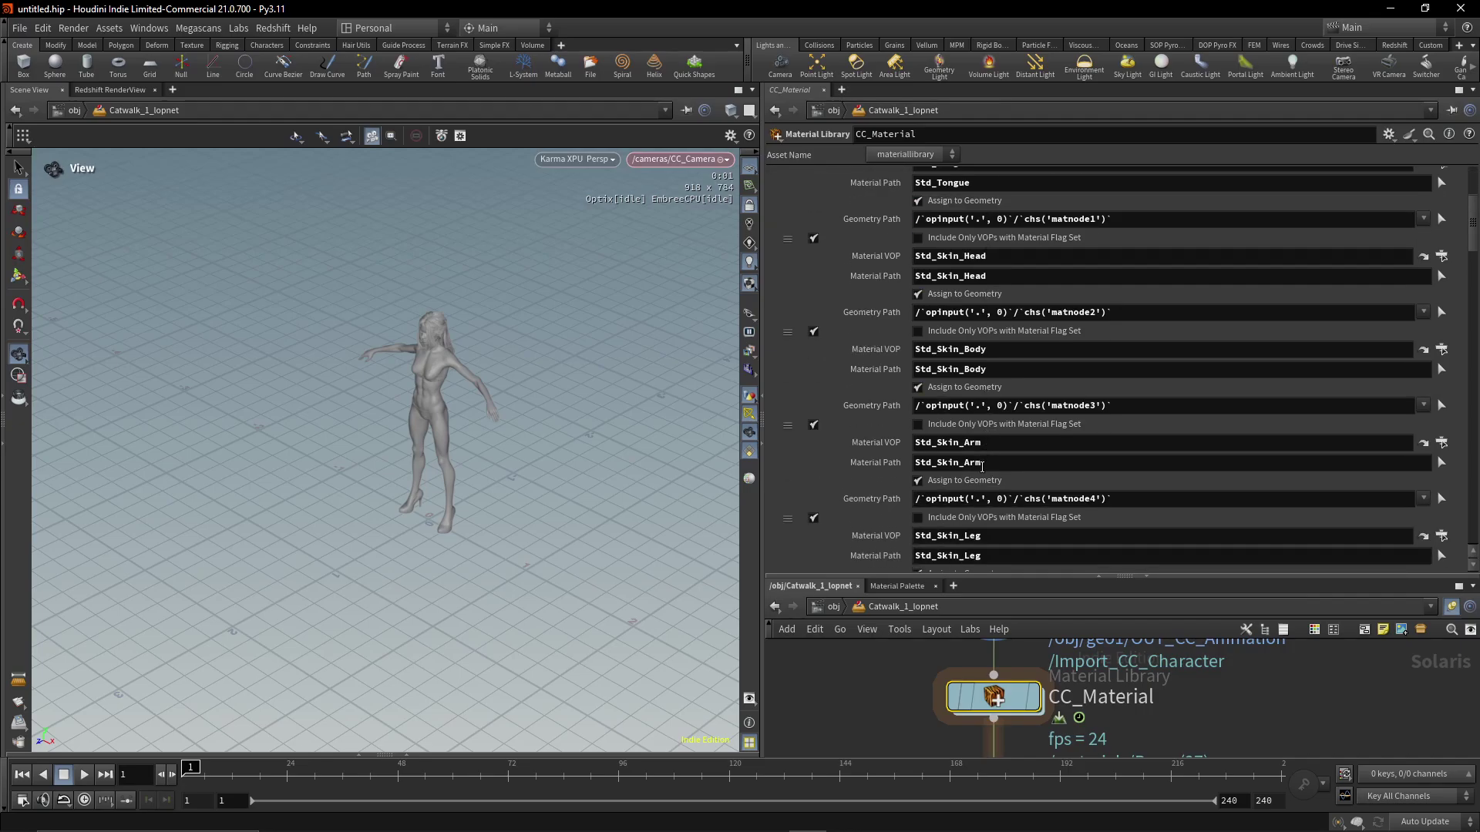
scroll(982, 465, up, 6)
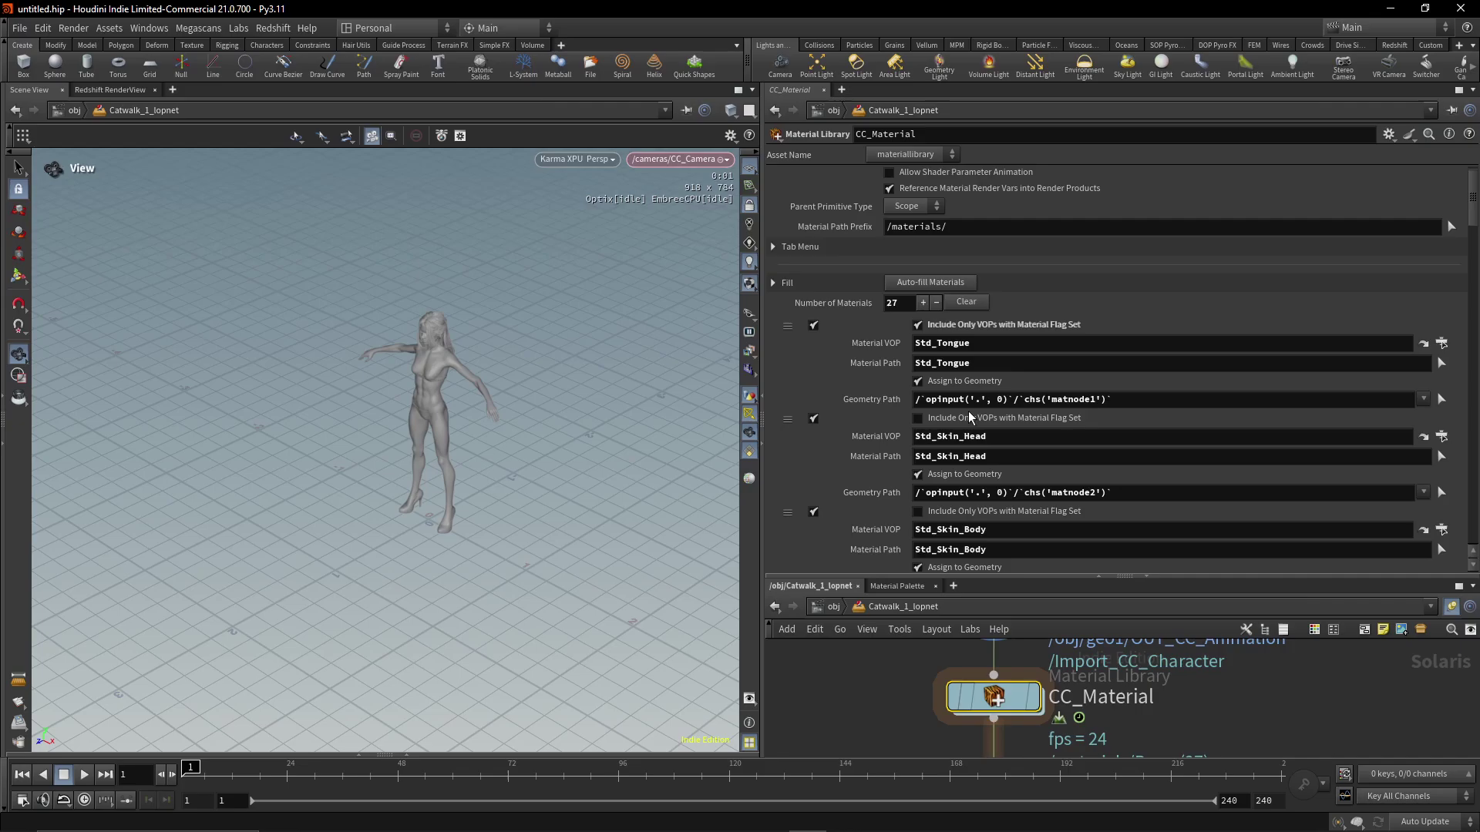
click(848, 402)
click(849, 402)
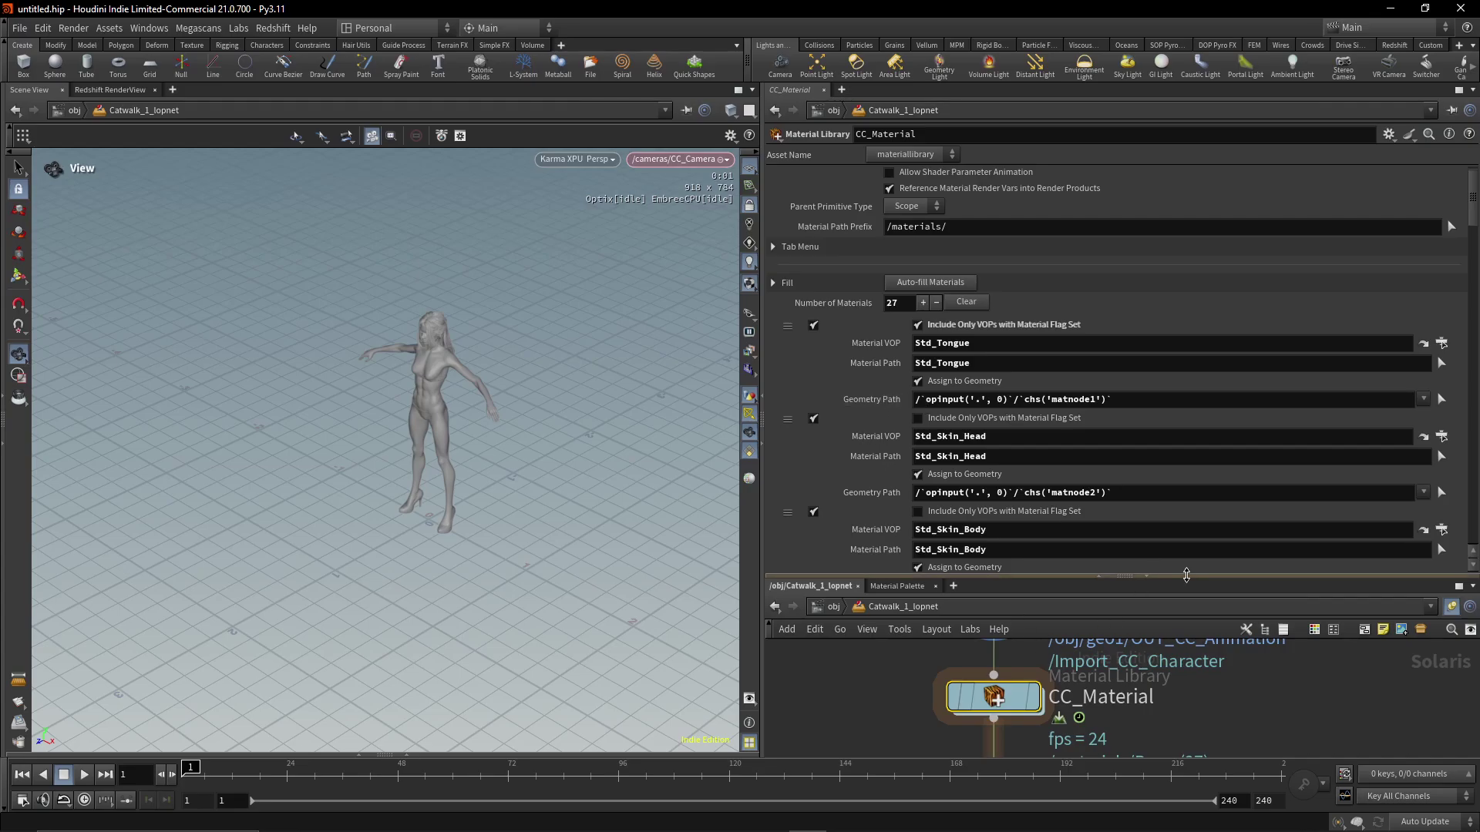
Step: Inspect the Import_CC_Character node, then compare its name with the evaluated Geometry Path of Std_Tongue in CC_Material
drag(1187, 576, 1189, 549)
middle_drag(1180, 683, 1215, 746)
drag(926, 623, 1142, 677)
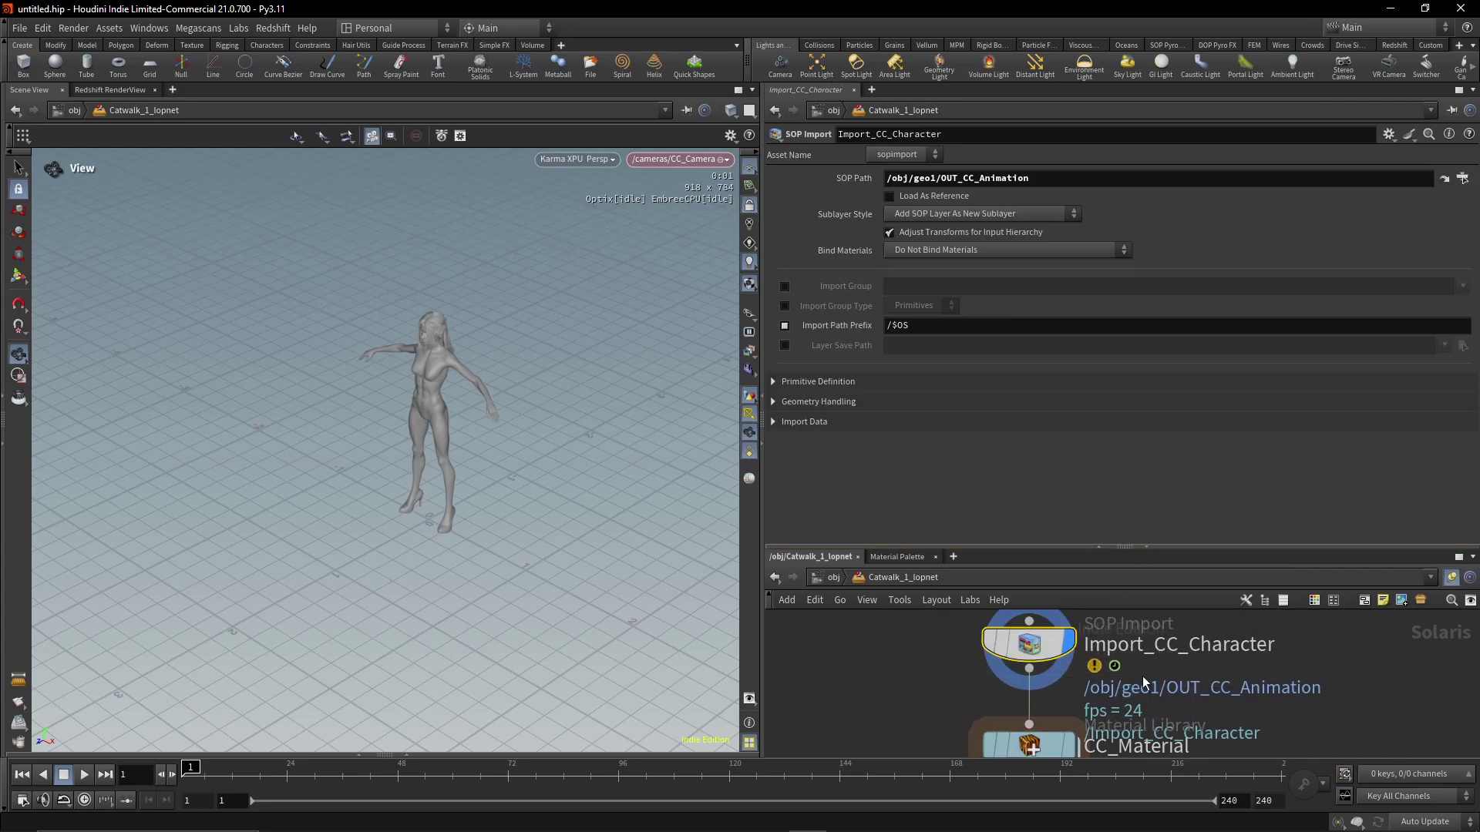
middle_drag(996, 682, 976, 644)
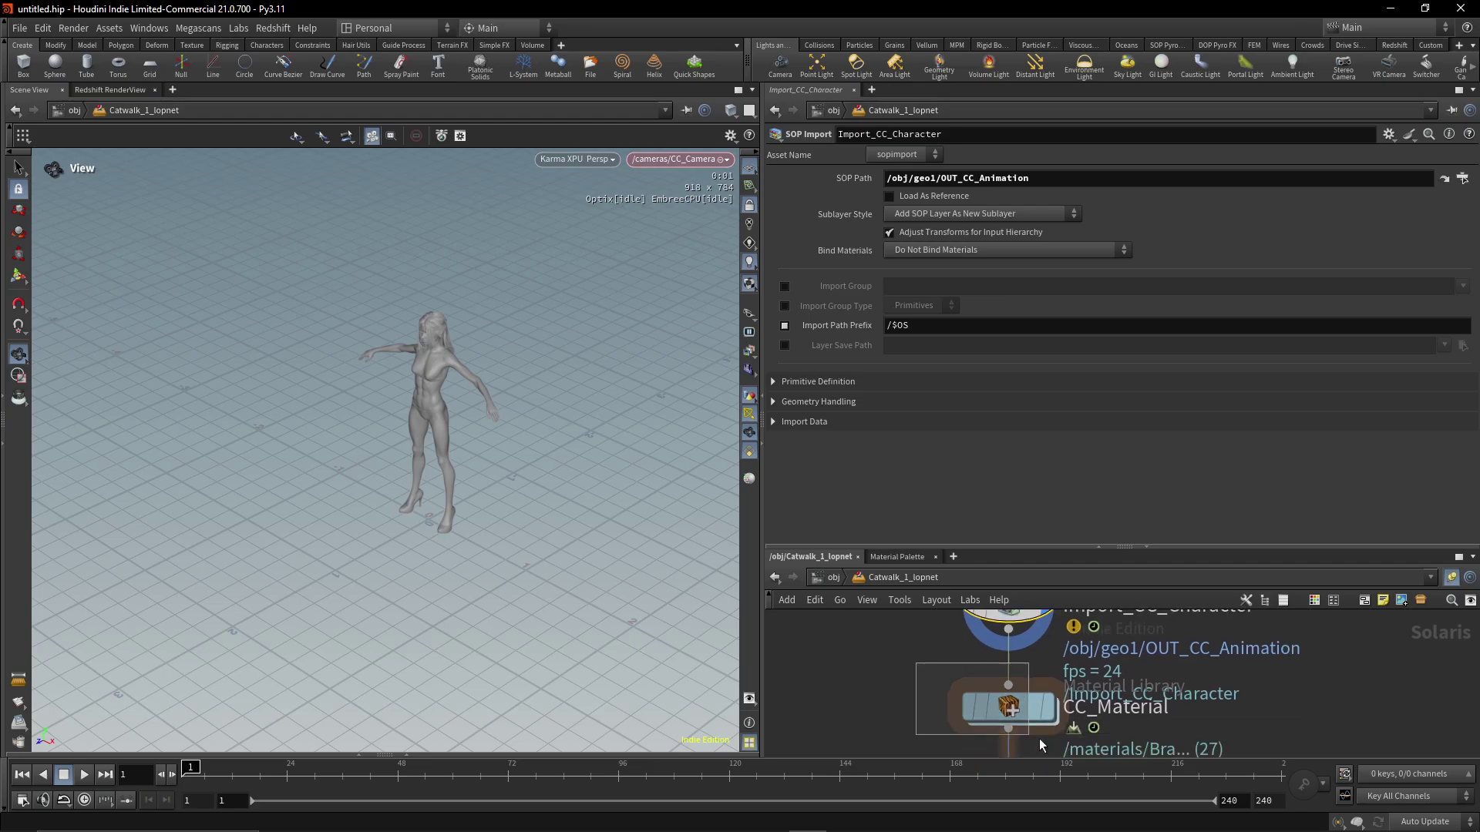
click(1008, 706)
click(882, 403)
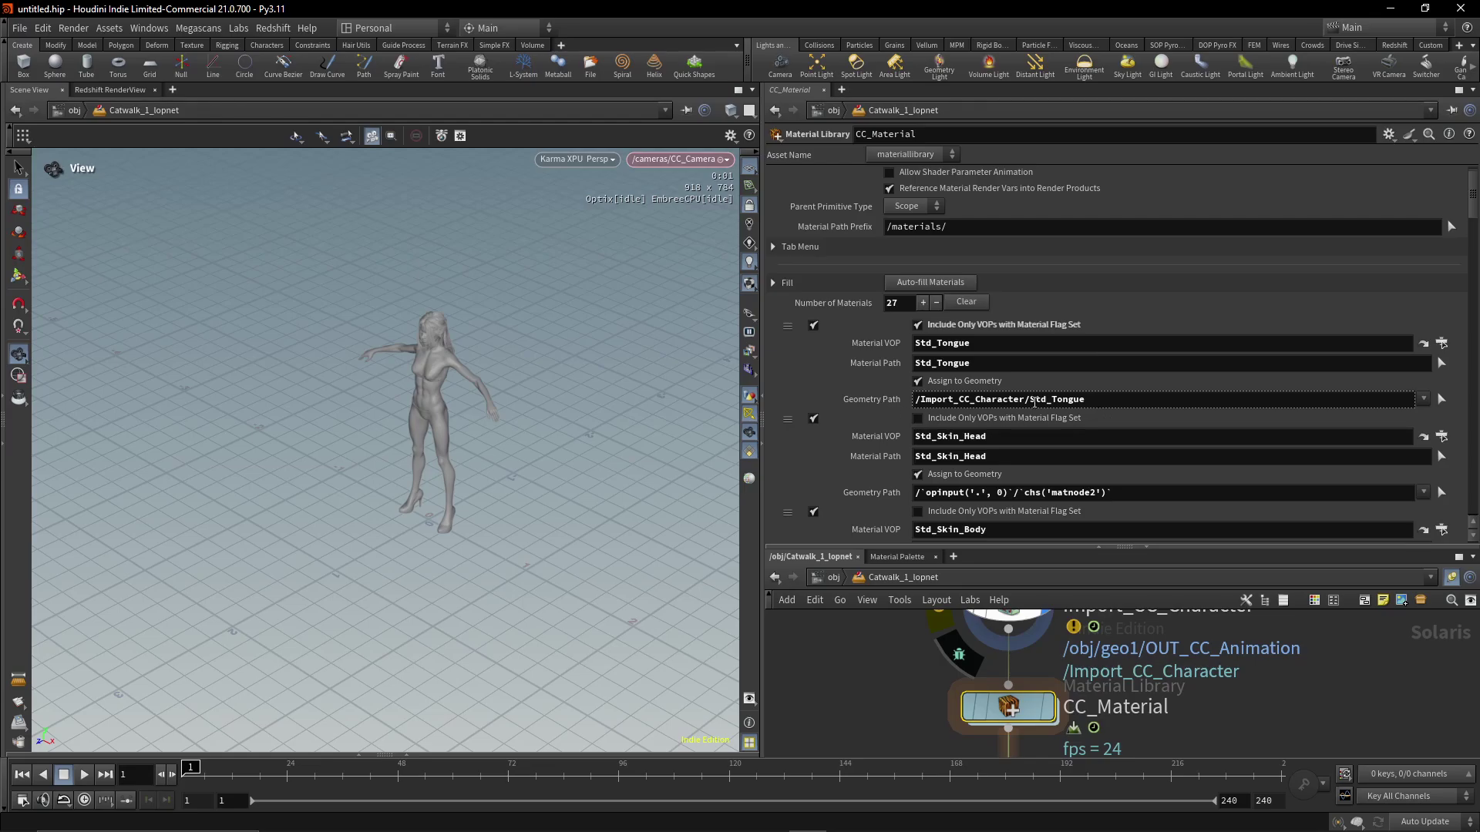
click(850, 405)
Step: Turn off Include Only VOPs with Material Flag Set for the Std_Tongue entry in CC_Material
scroll(1099, 455, down, 1)
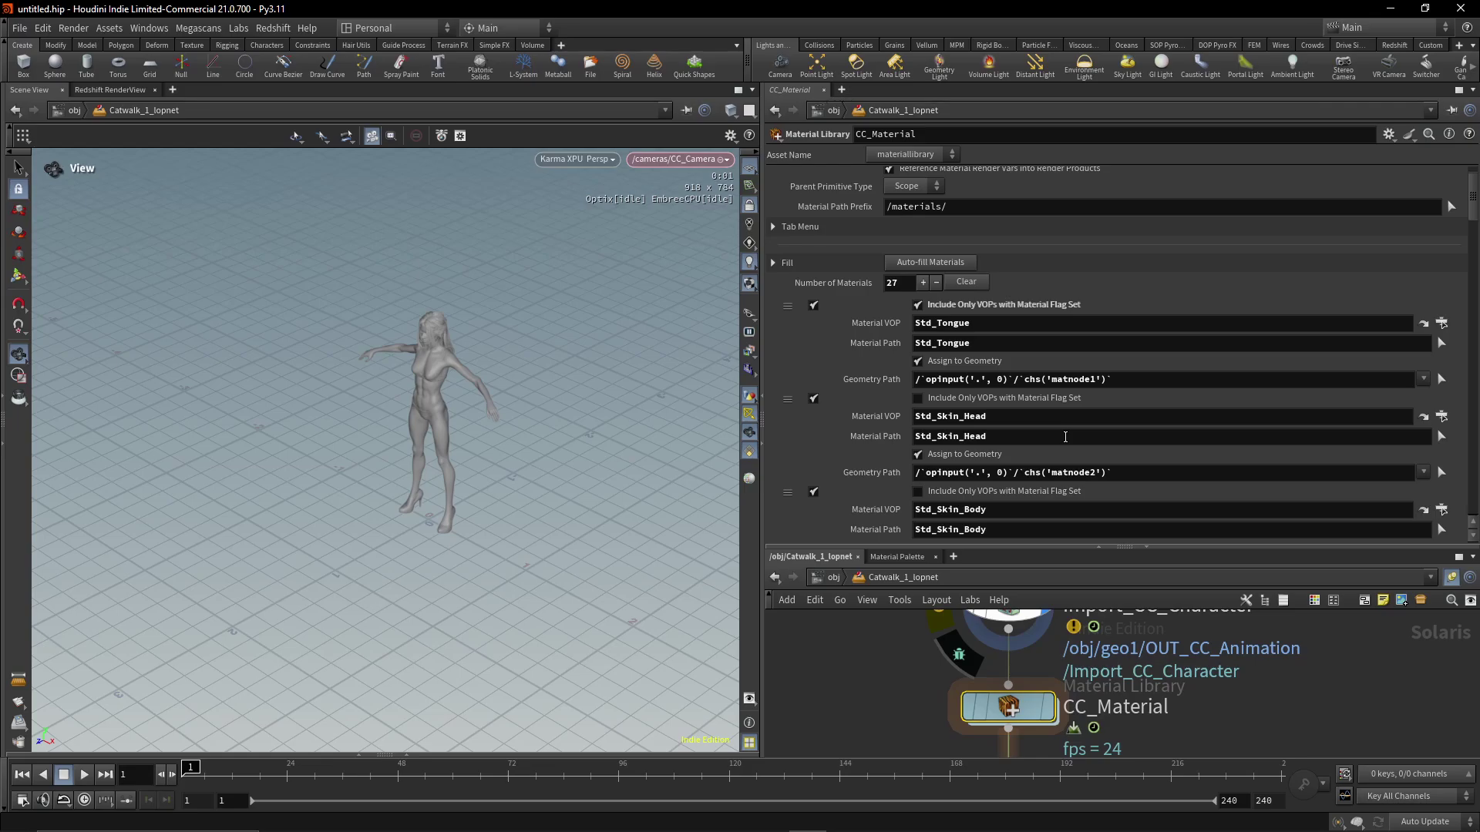
scroll(1066, 437, down, 6)
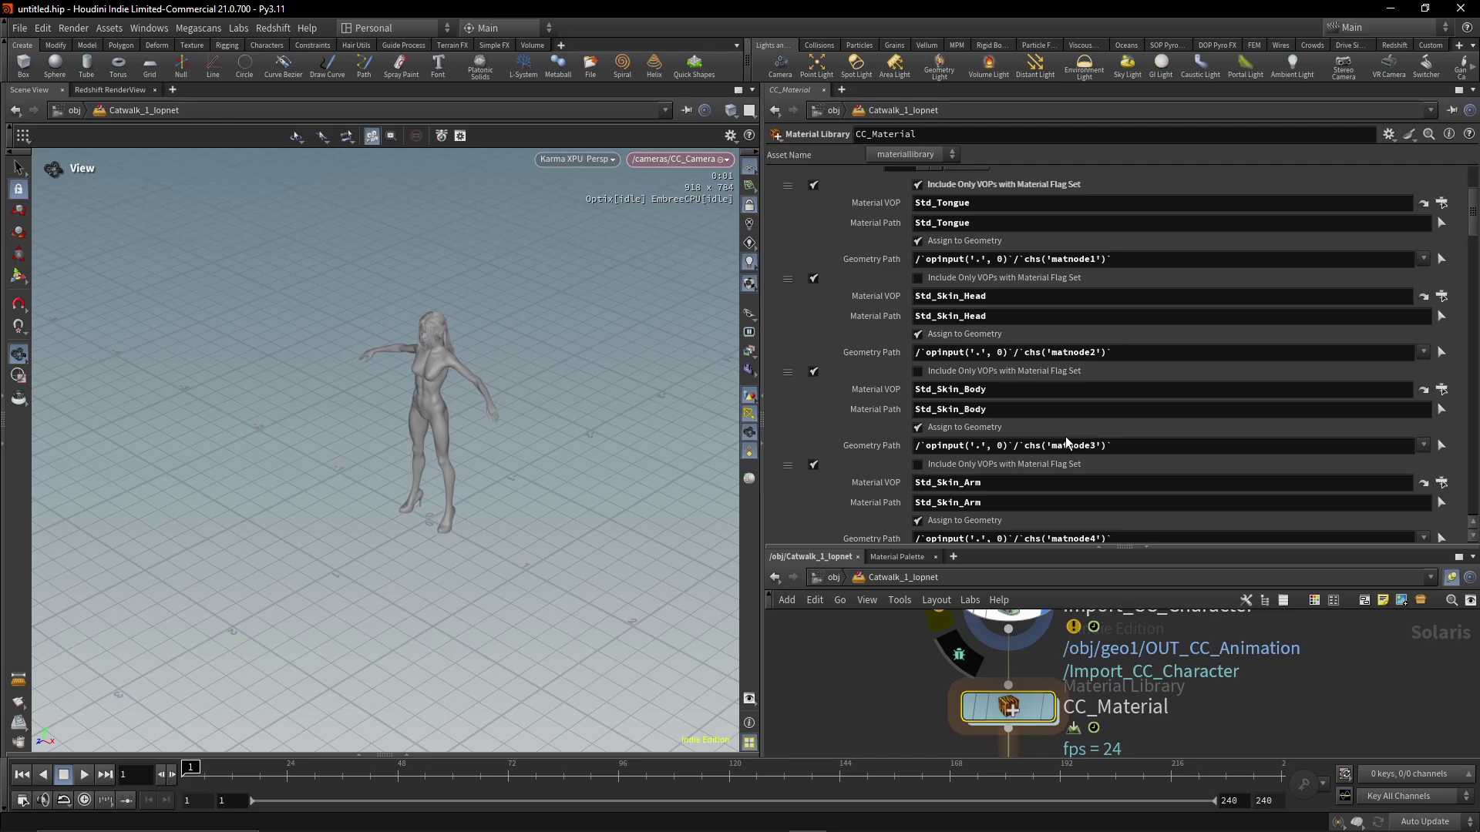
click(917, 279)
click(918, 278)
click(918, 186)
click(918, 185)
scroll(958, 359, down, 4)
scroll(962, 387, up, 9)
click(917, 285)
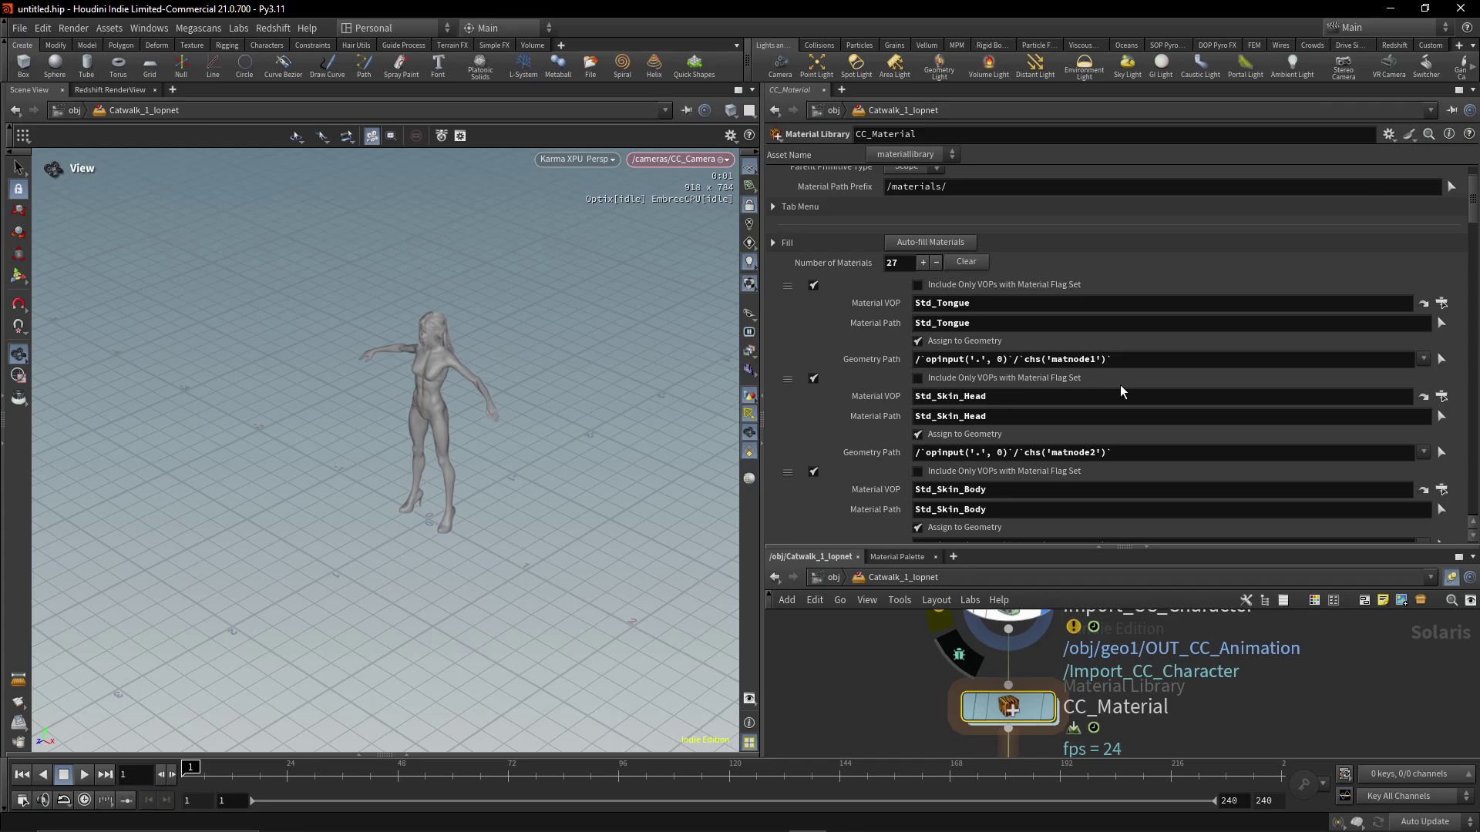
Step: Enlarge the network area slightly and switch Std_Tongue's Geometry Path between its expression and evaluated value
drag(1183, 549, 1178, 523)
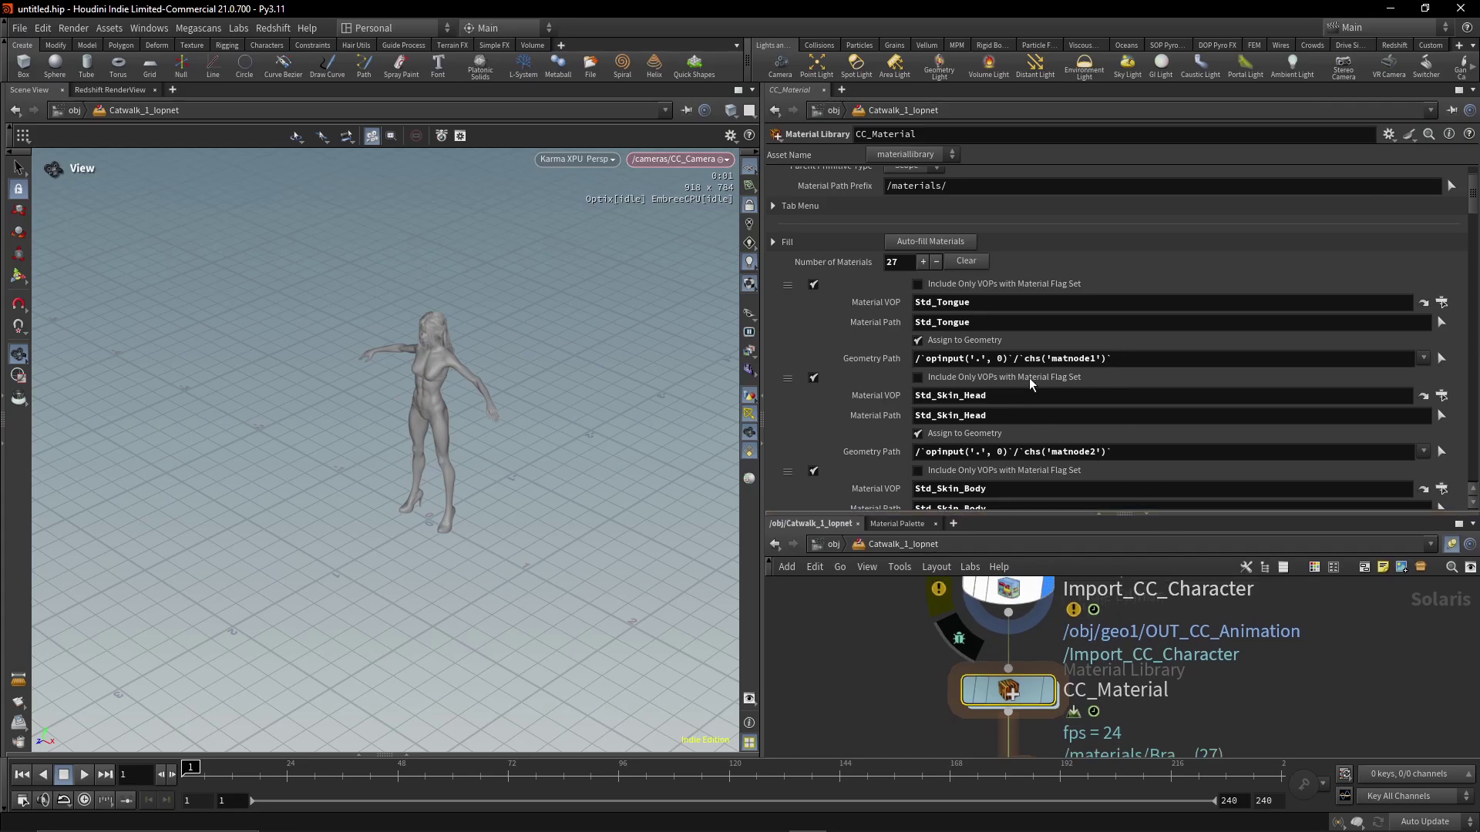
scroll(1031, 383, down, 2)
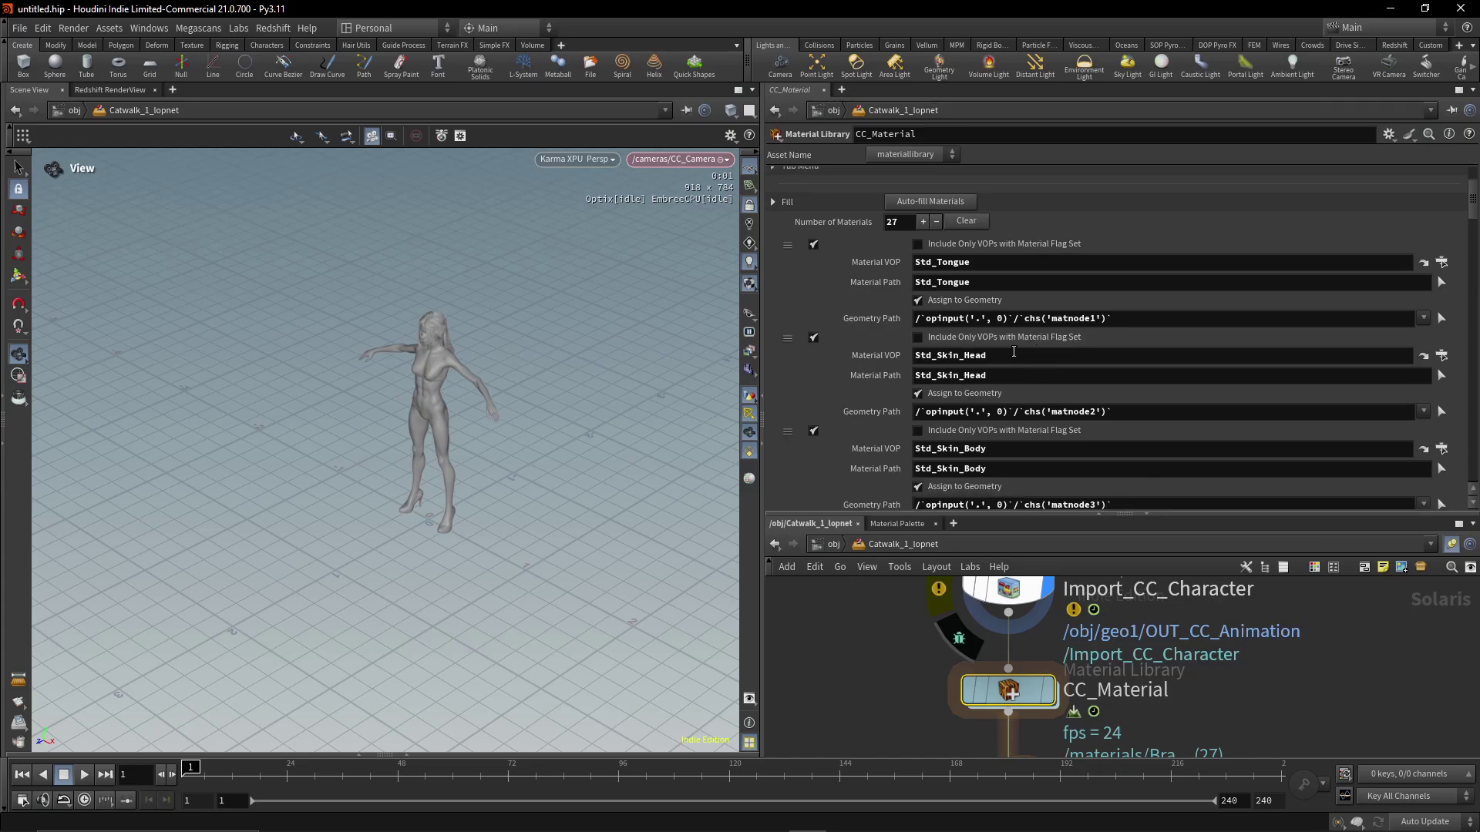
click(861, 324)
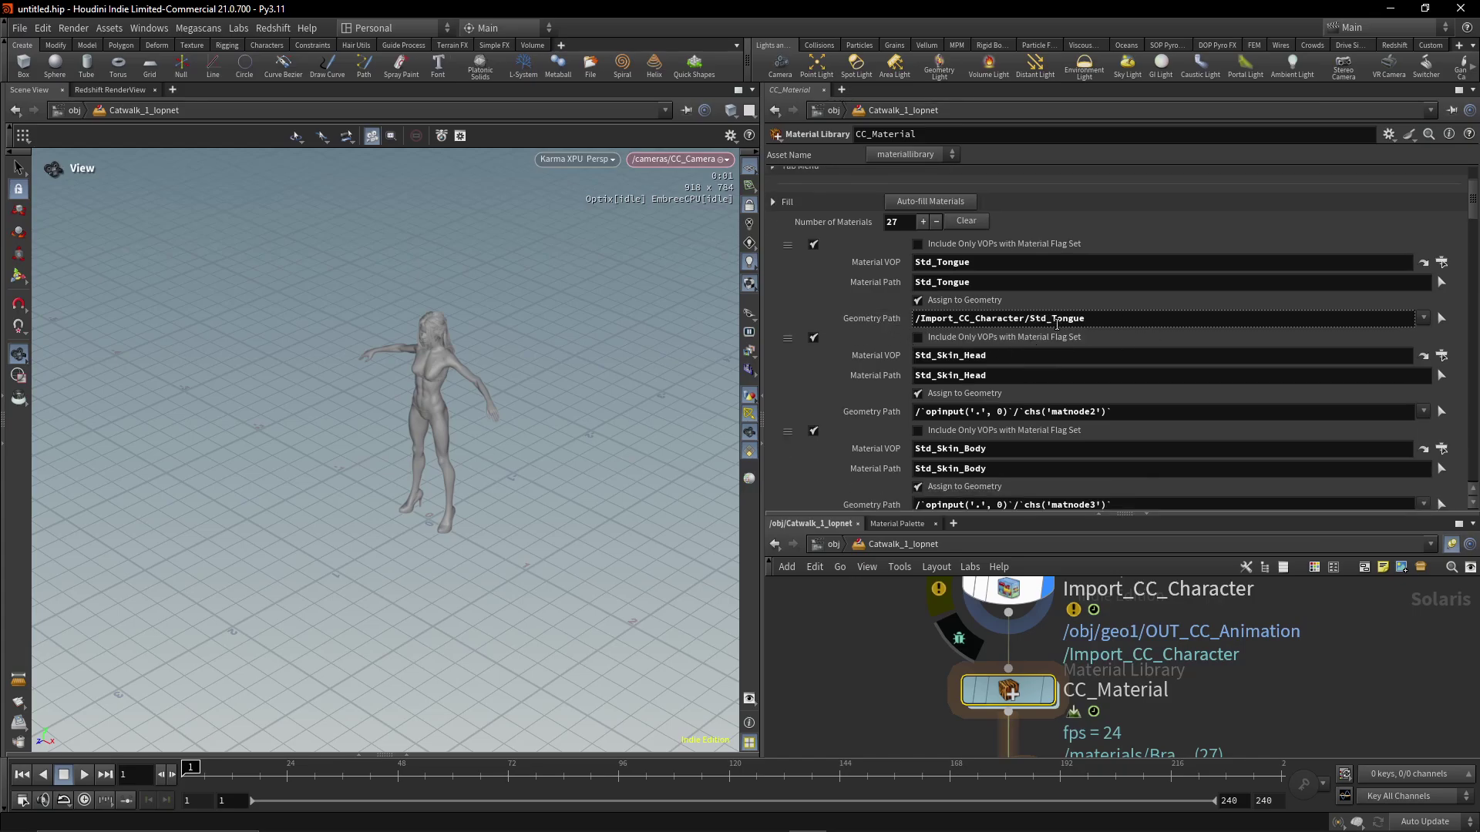
click(891, 326)
Step: Review the remaining material assignments in CC_Material, from Std_Skin_Arm down to Hair_B_Transparency
scroll(1076, 419, down, 10)
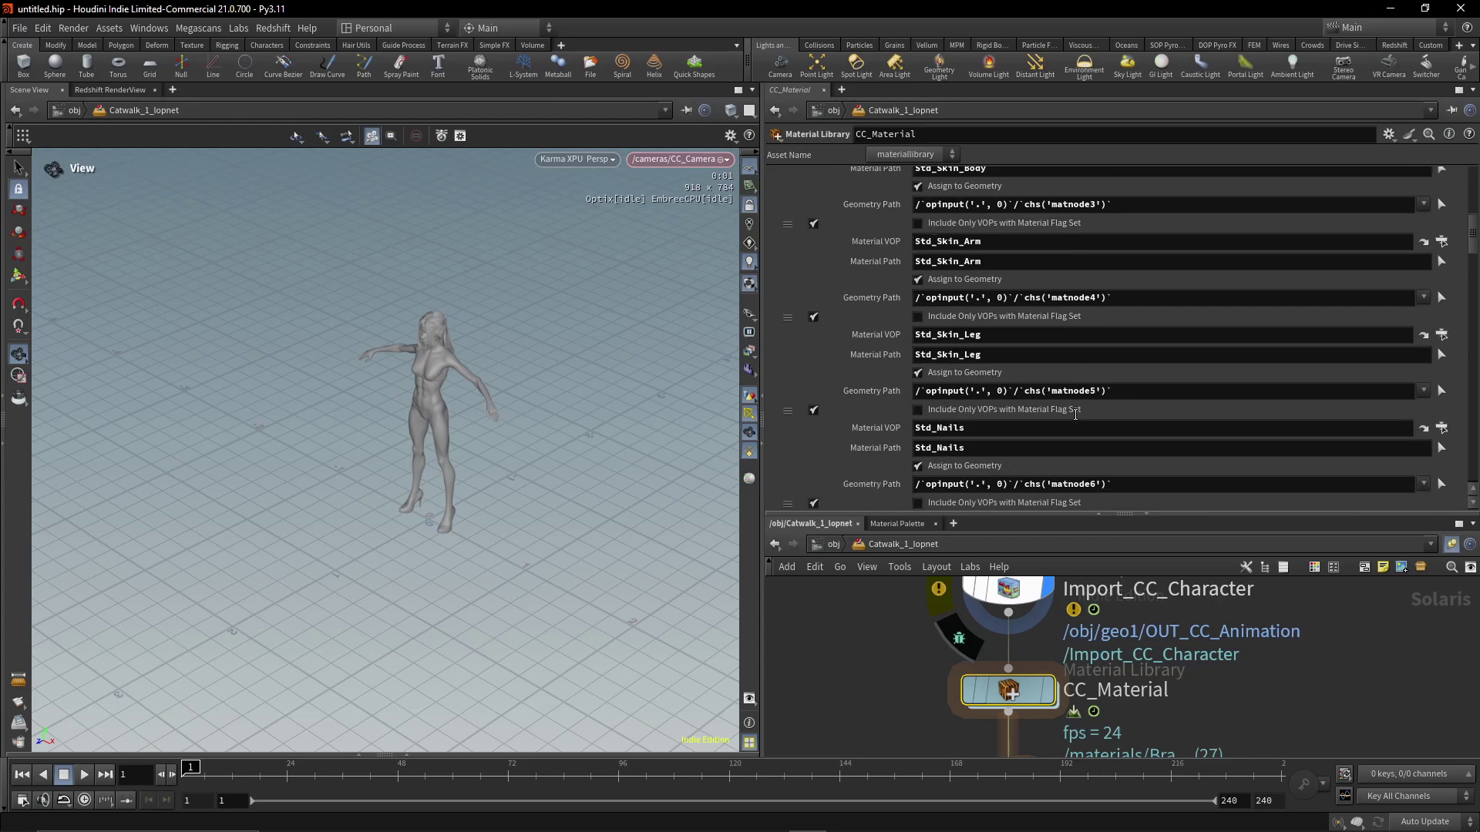
scroll(1076, 418, down, 14)
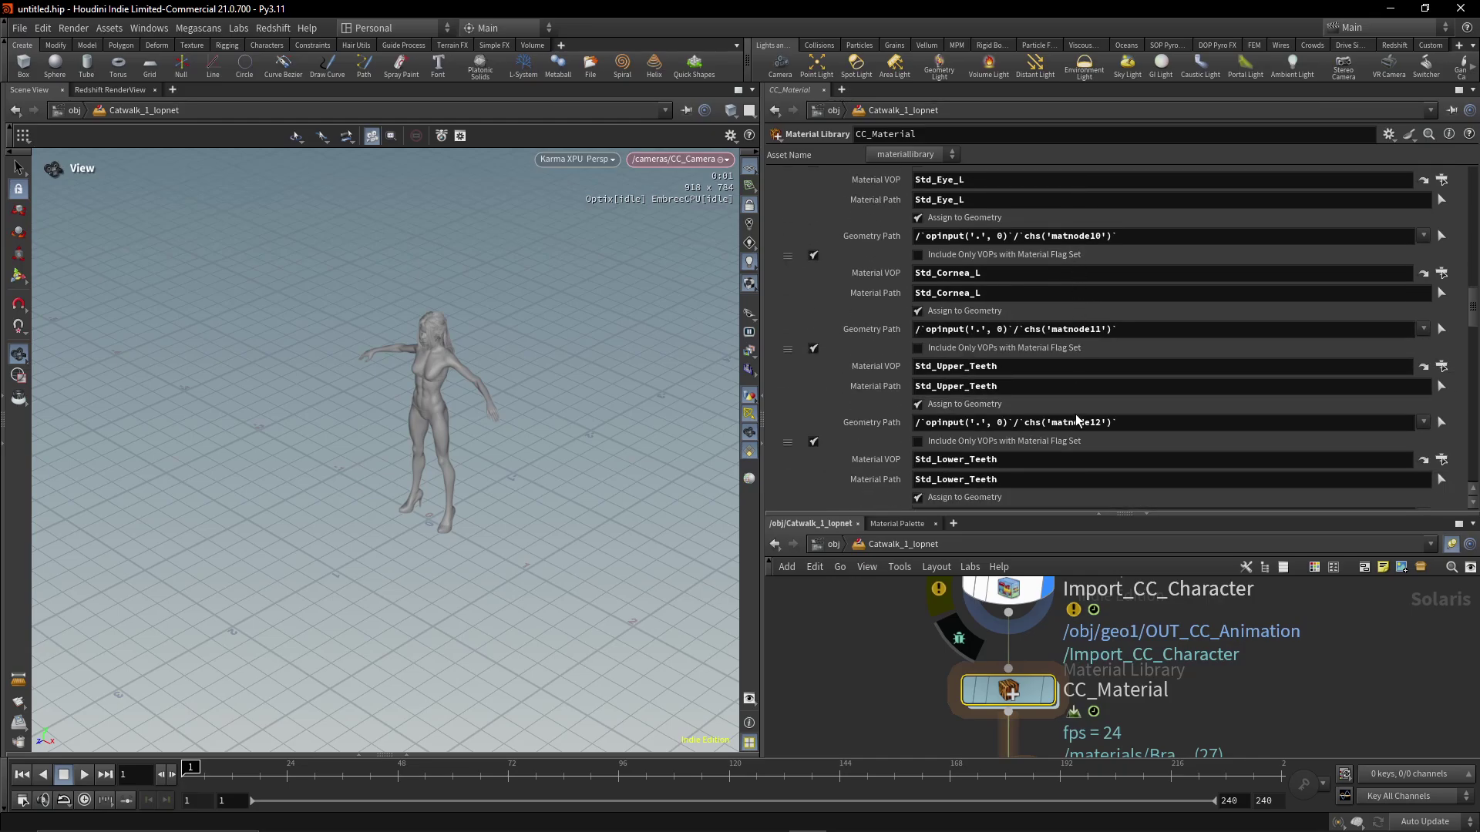
scroll(1077, 419, down, 10)
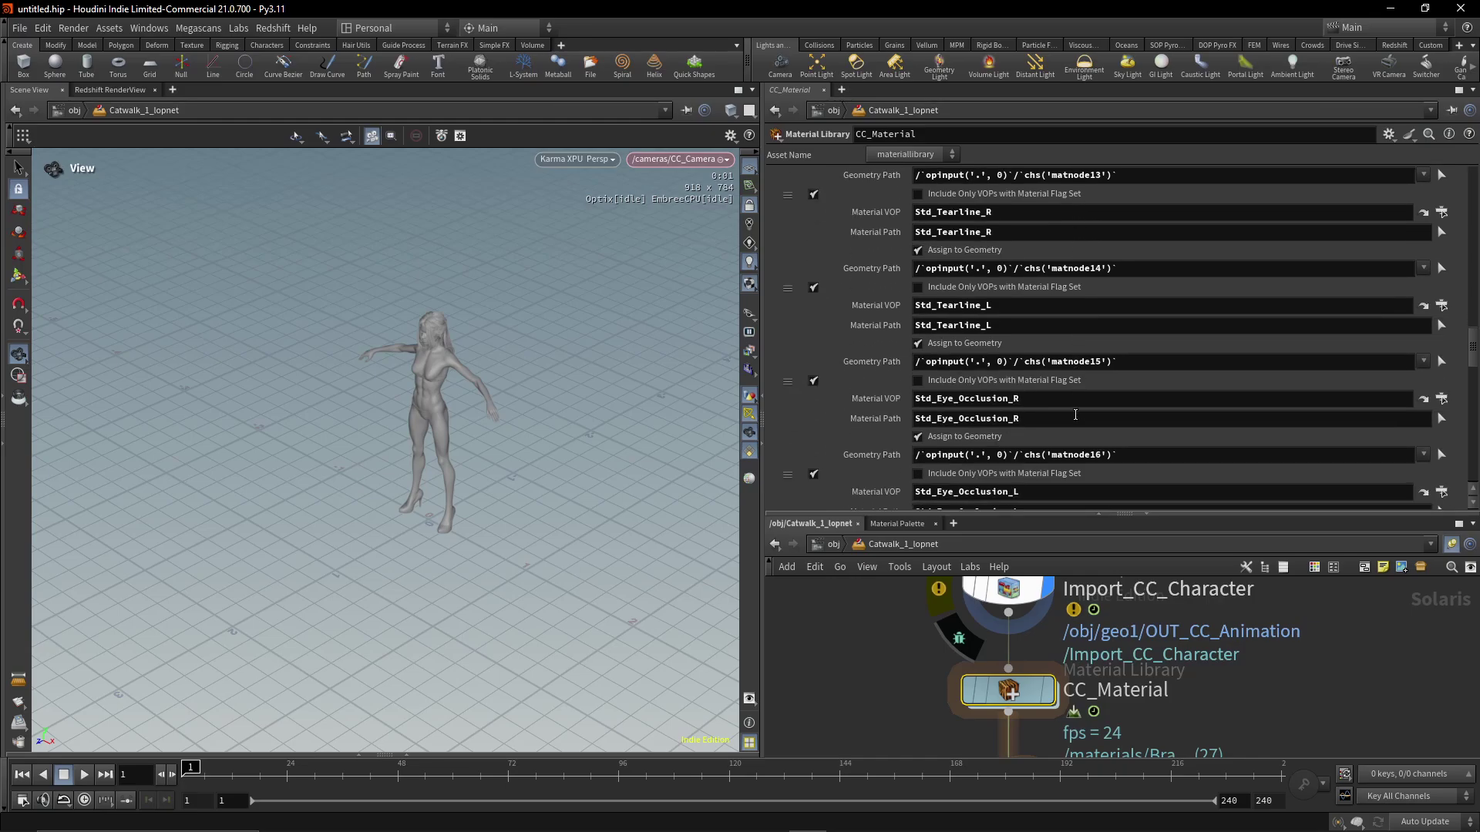
scroll(1075, 414, down, 14)
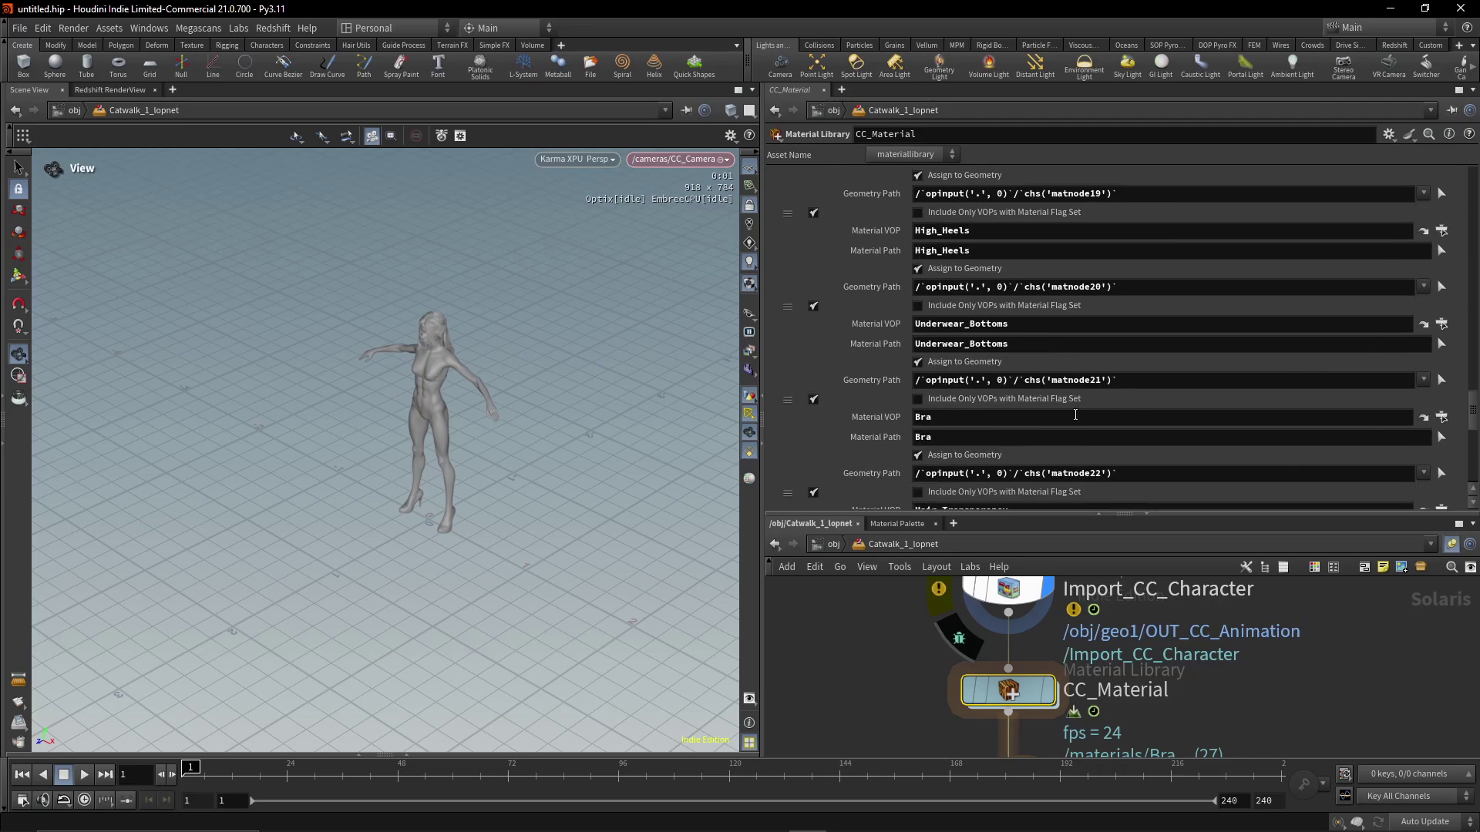
scroll(1075, 415, down, 6)
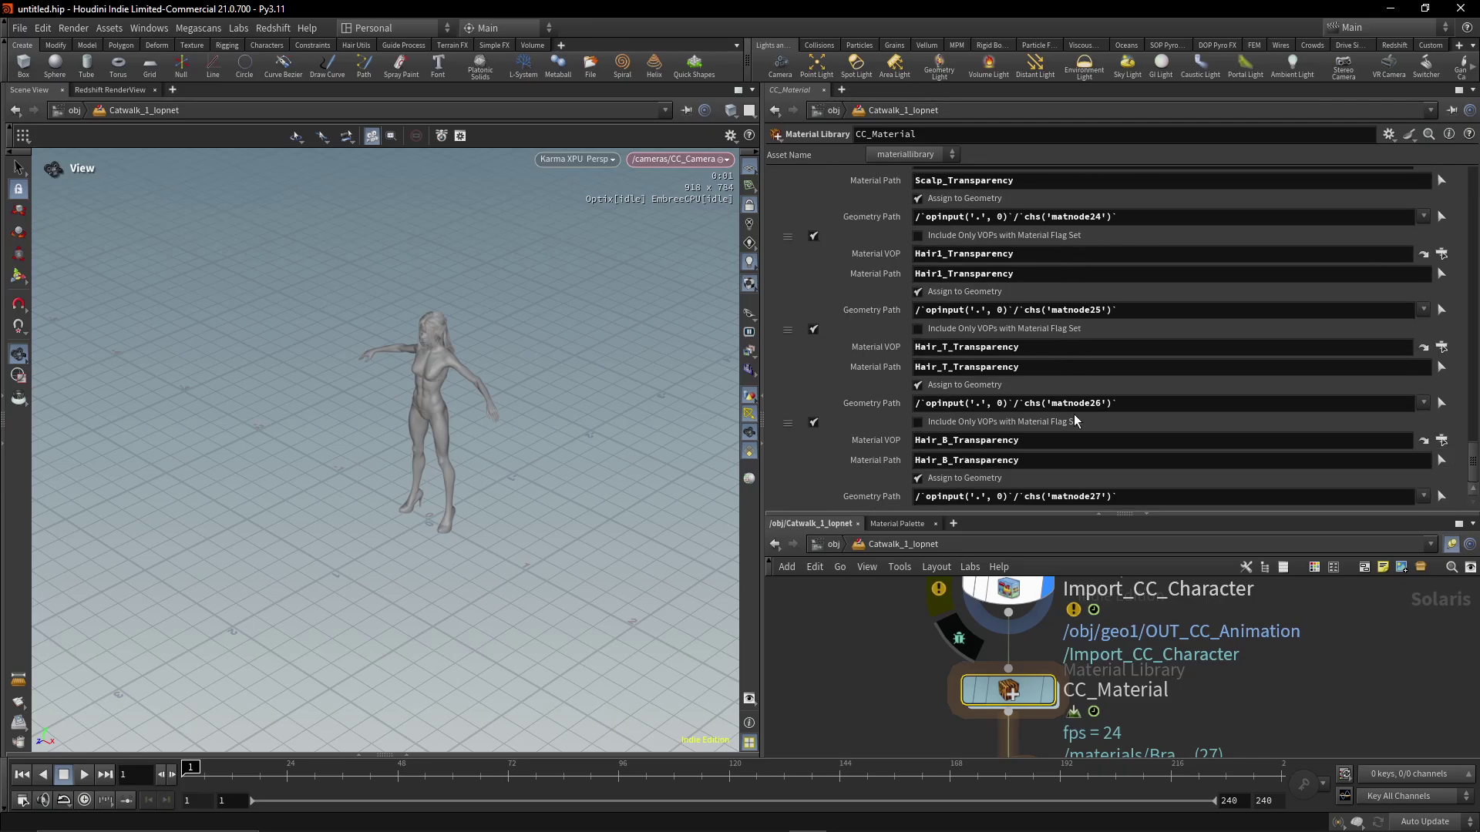
middle_drag(1113, 733, 1166, 690)
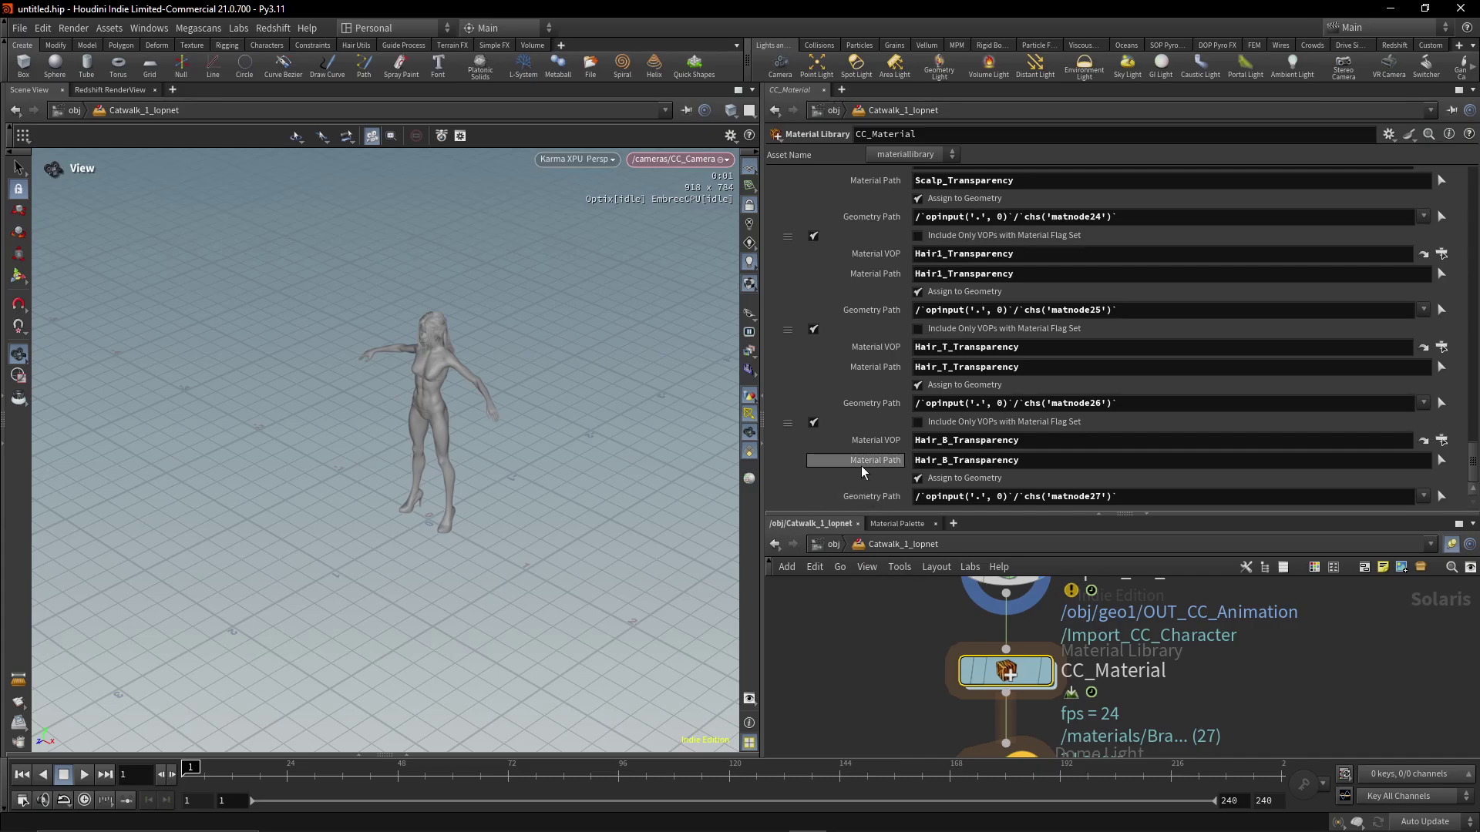
mouse_move(863, 472)
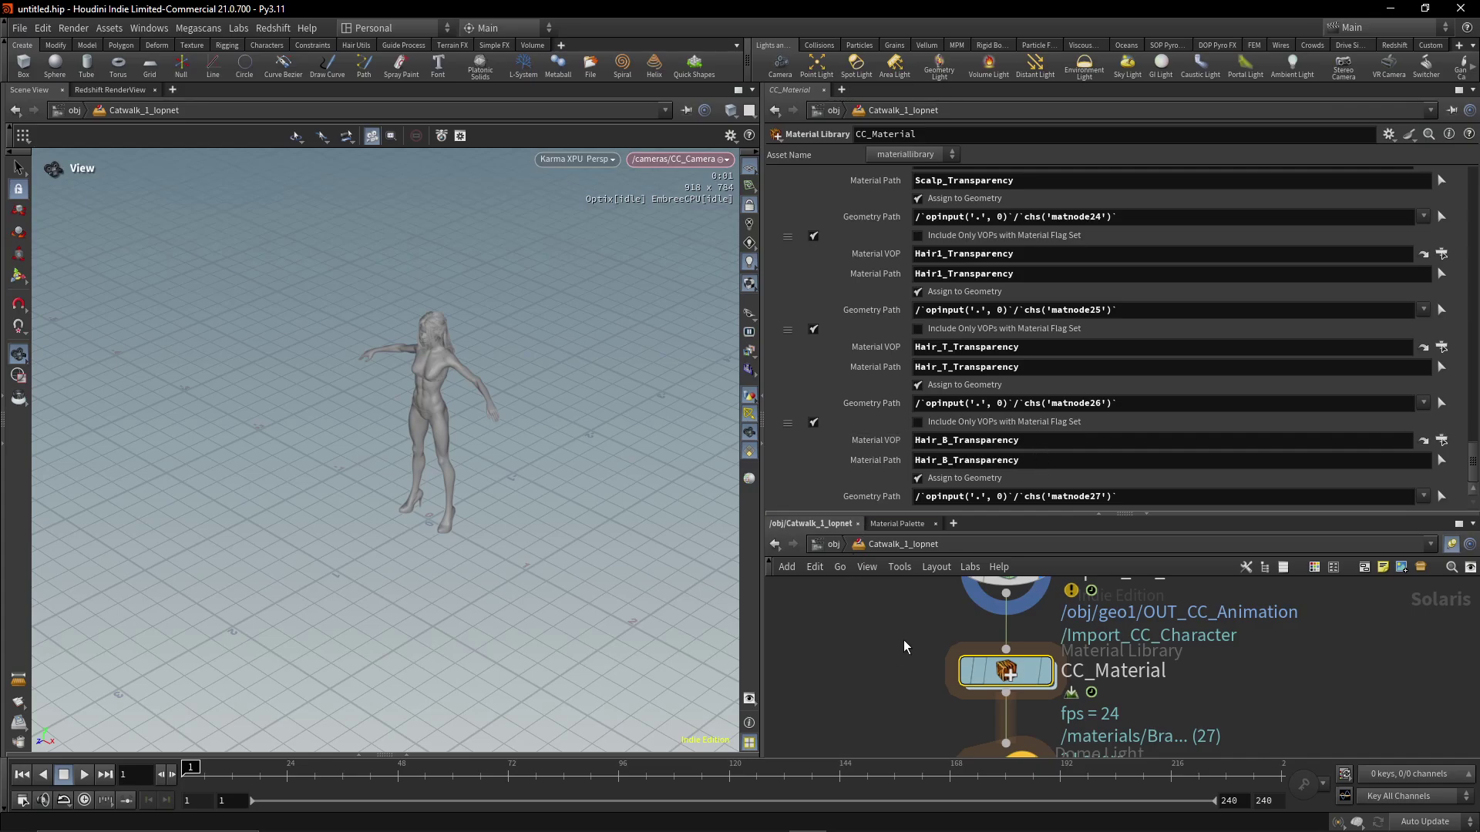
middle_drag(848, 653, 902, 634)
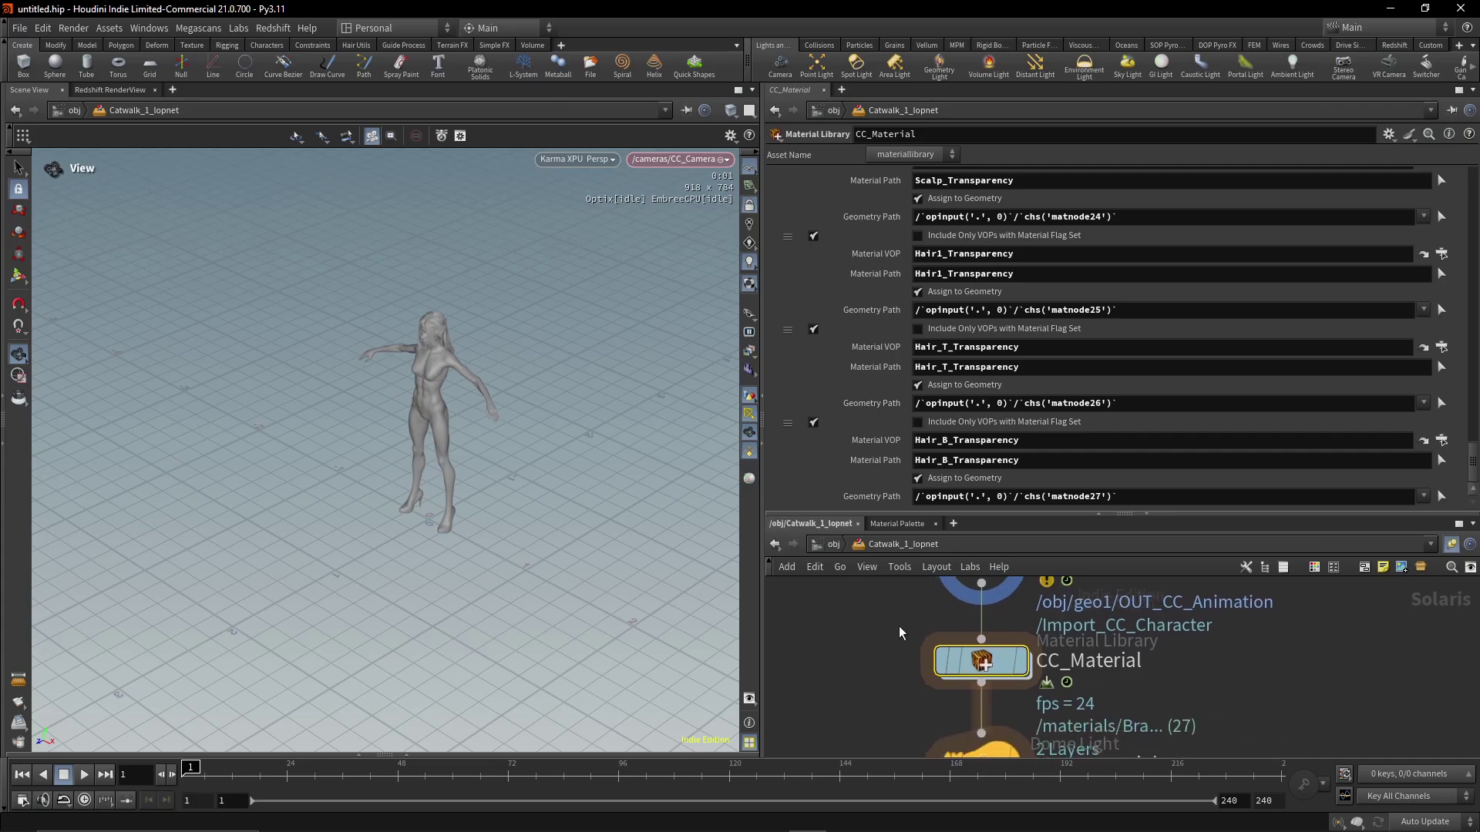
Step: Reimport the Catwalk_1 character with the import tool in geo1, setting Materials to Redshift Solaris
click(833, 544)
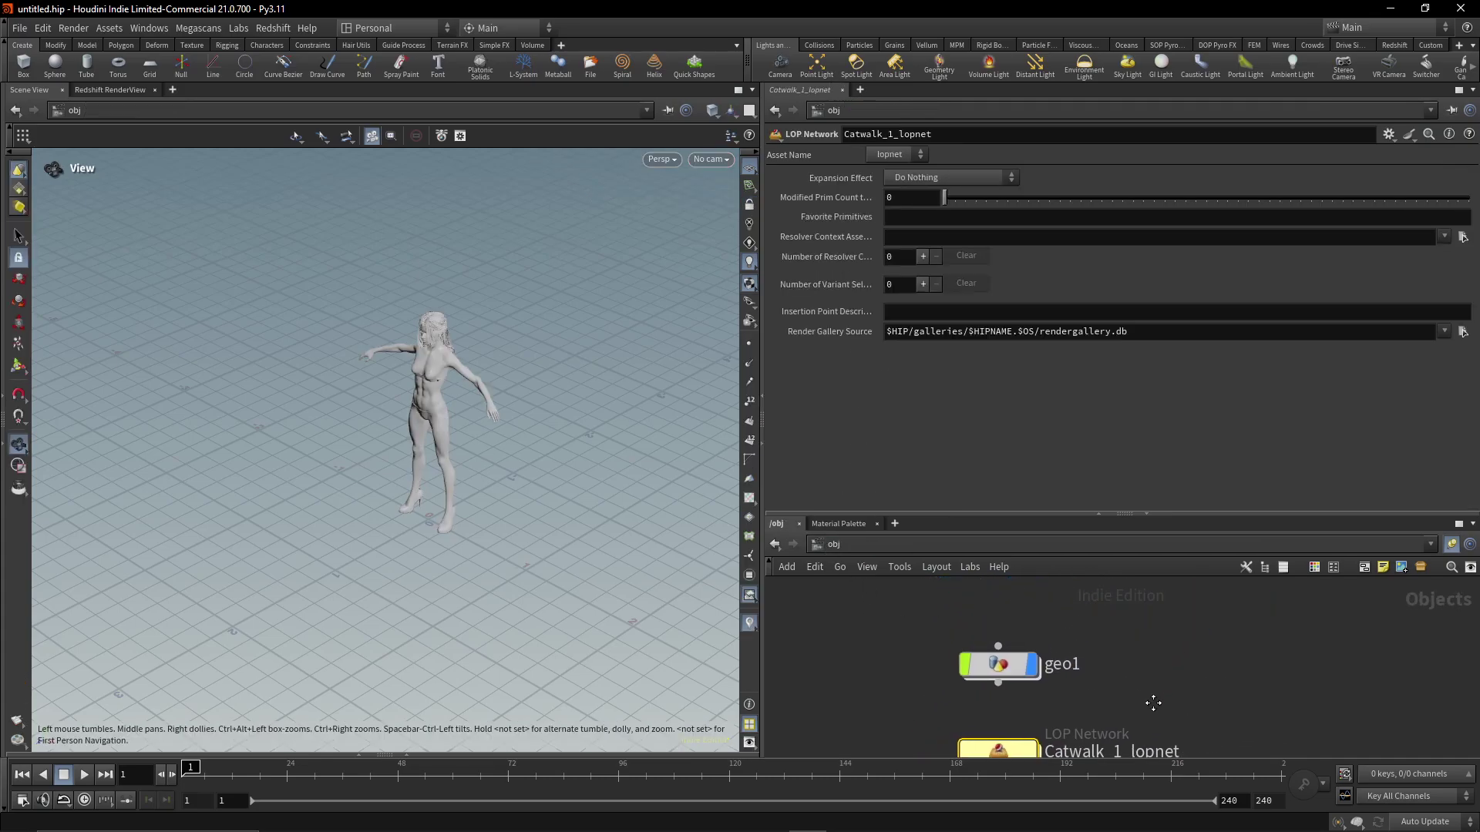
double_click(1001, 669)
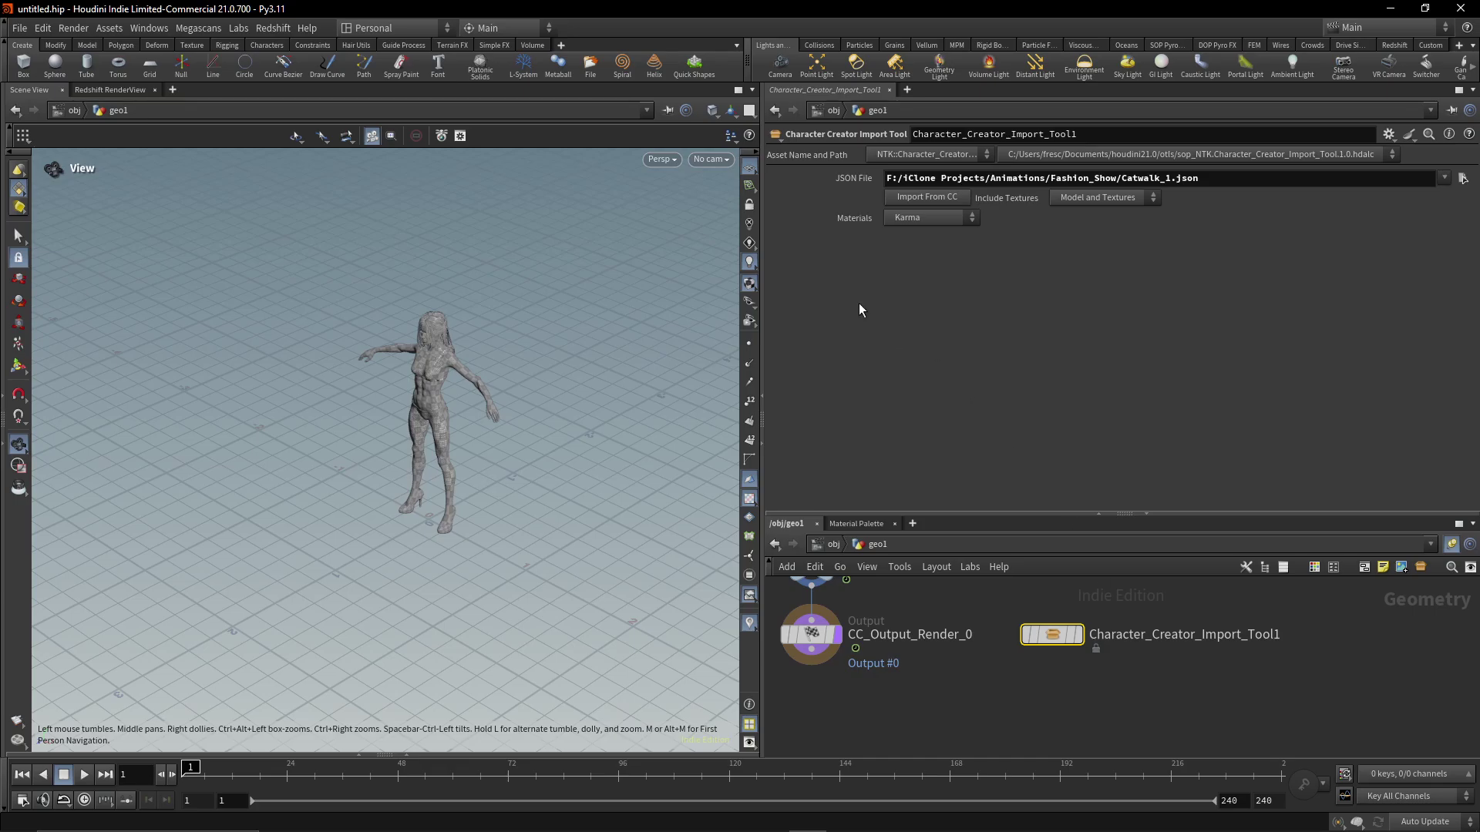
click(955, 219)
click(930, 263)
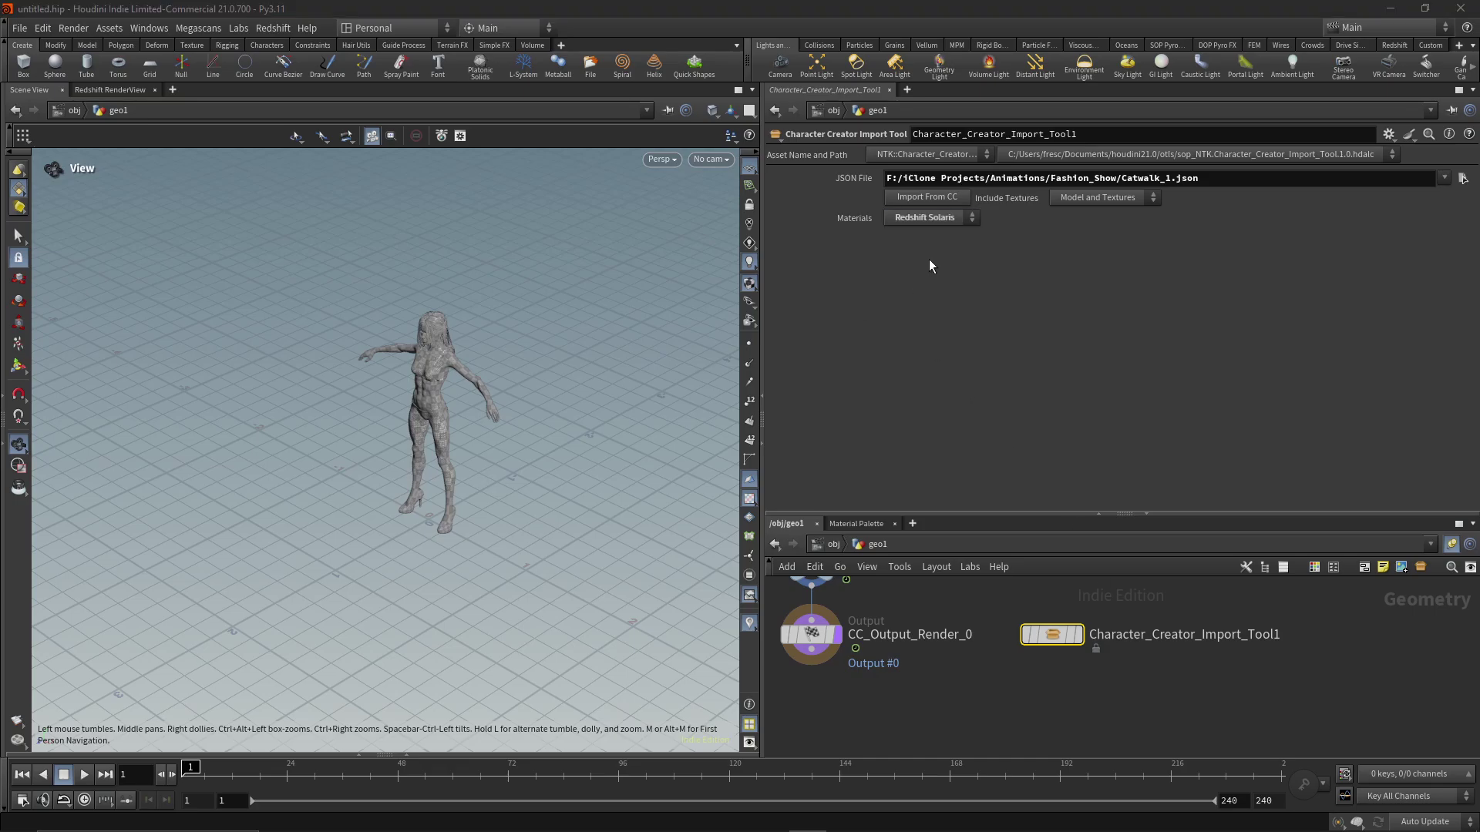
click(928, 201)
click(1107, 234)
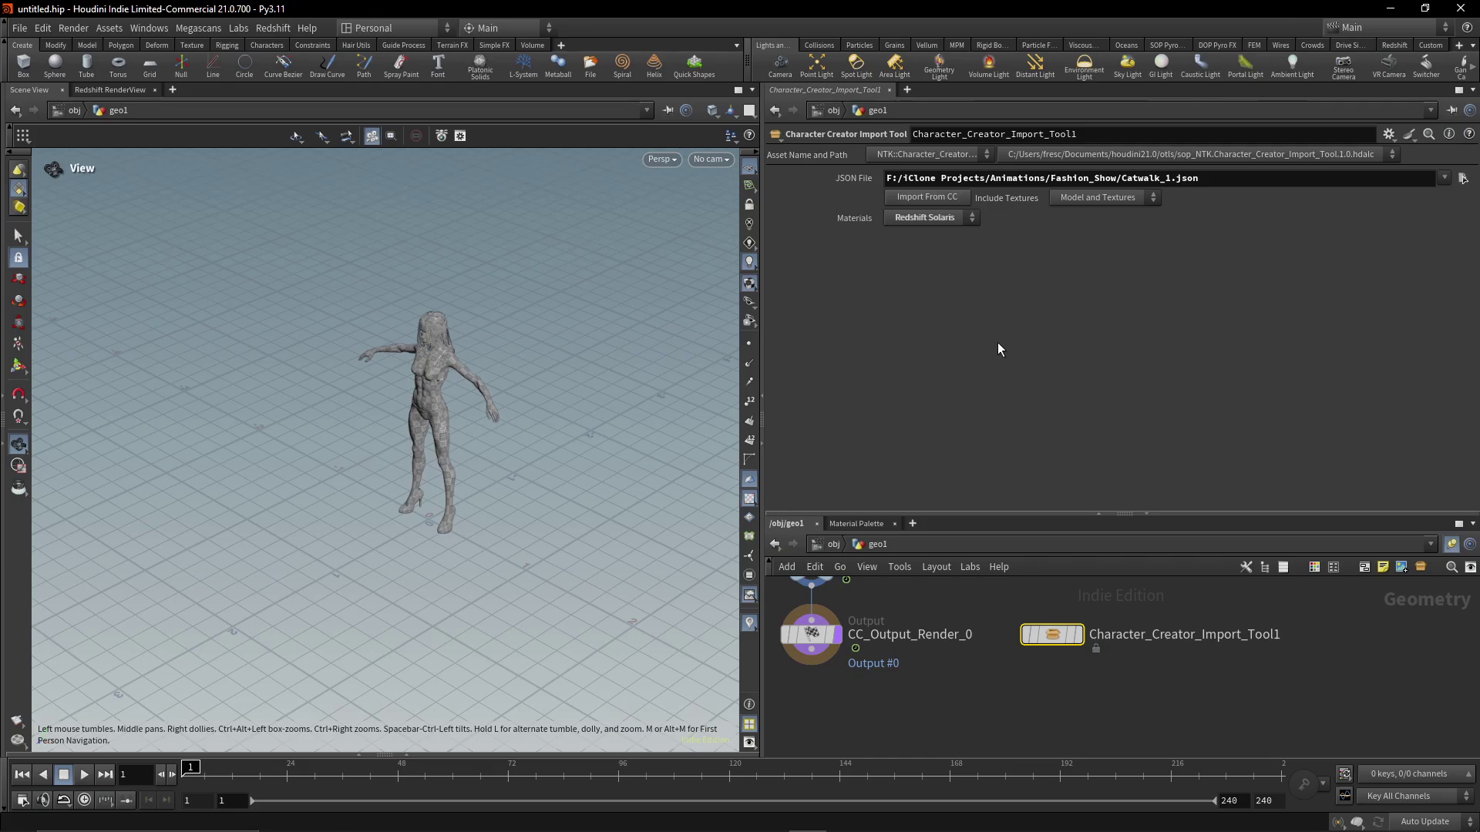
Step: Return to the Catwalk_1_lopnet network and enlarge the network area
middle_drag(872, 683, 891, 549)
click(831, 544)
double_click(997, 646)
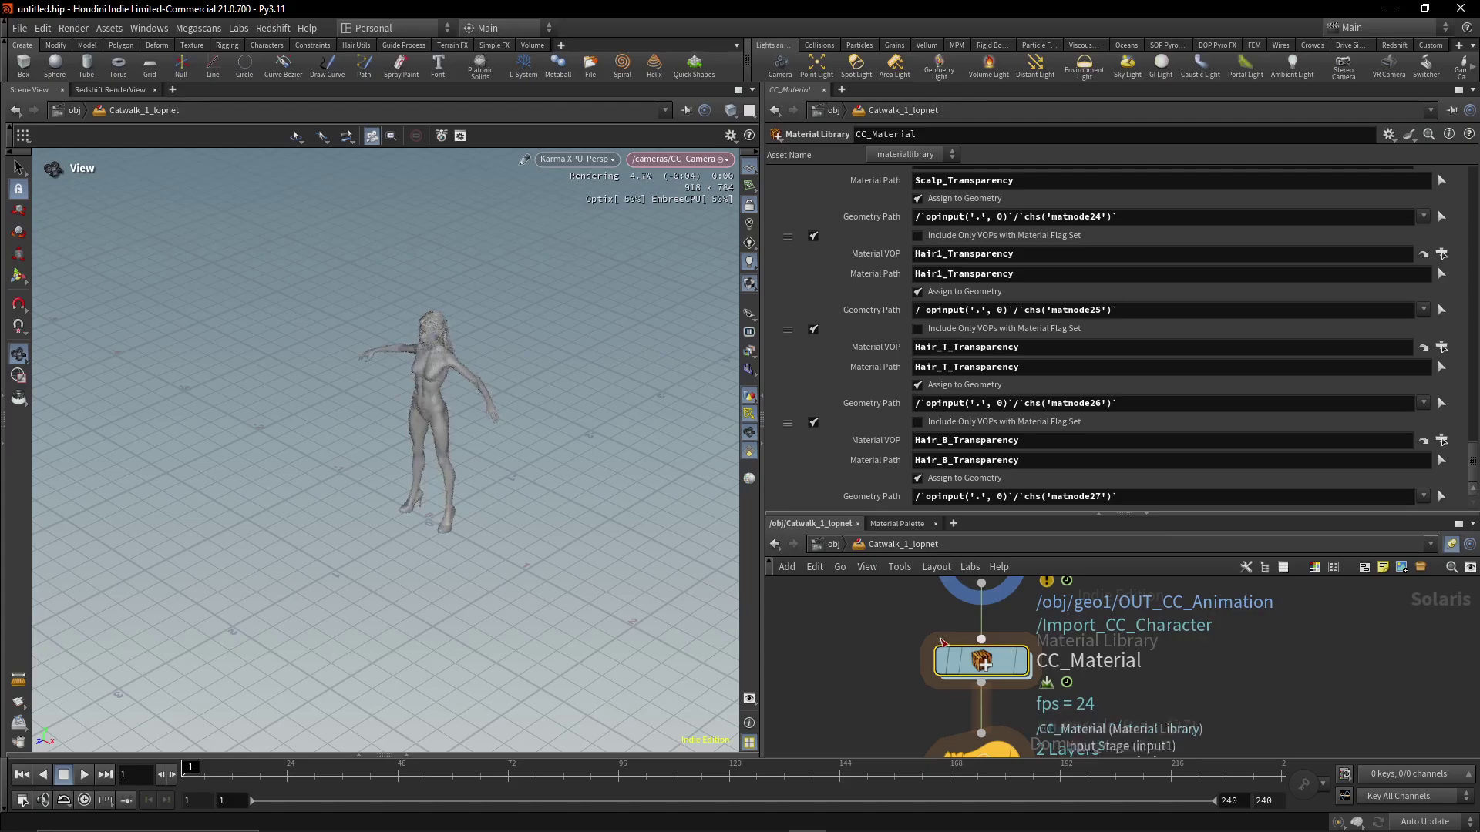
drag(1163, 516, 1163, 350)
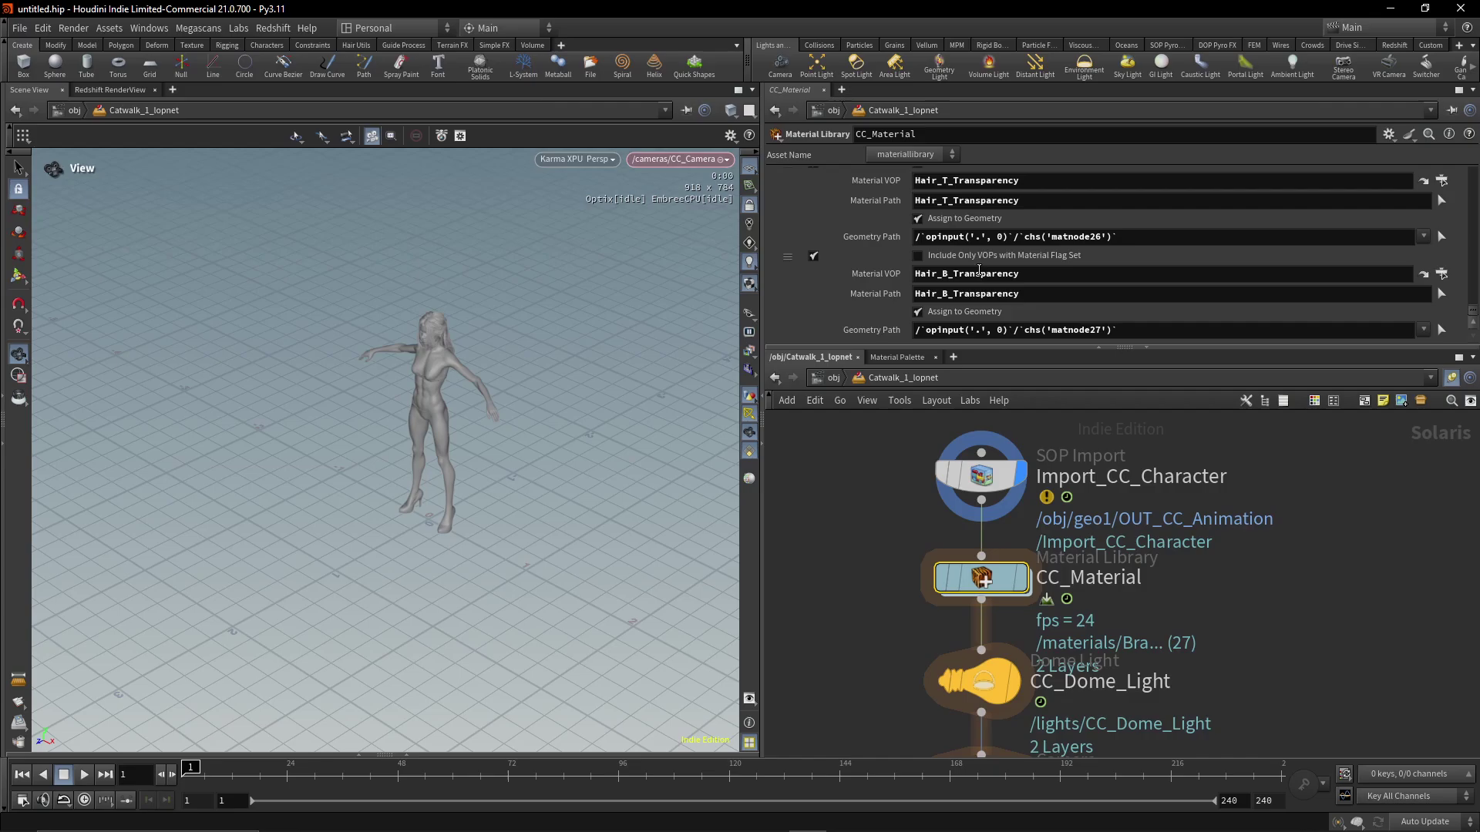
Step: Examine the Redshift materials inside CC_Material and the shader network of Std_Tongue
double_click(990, 588)
scroll(1156, 532, up, 5)
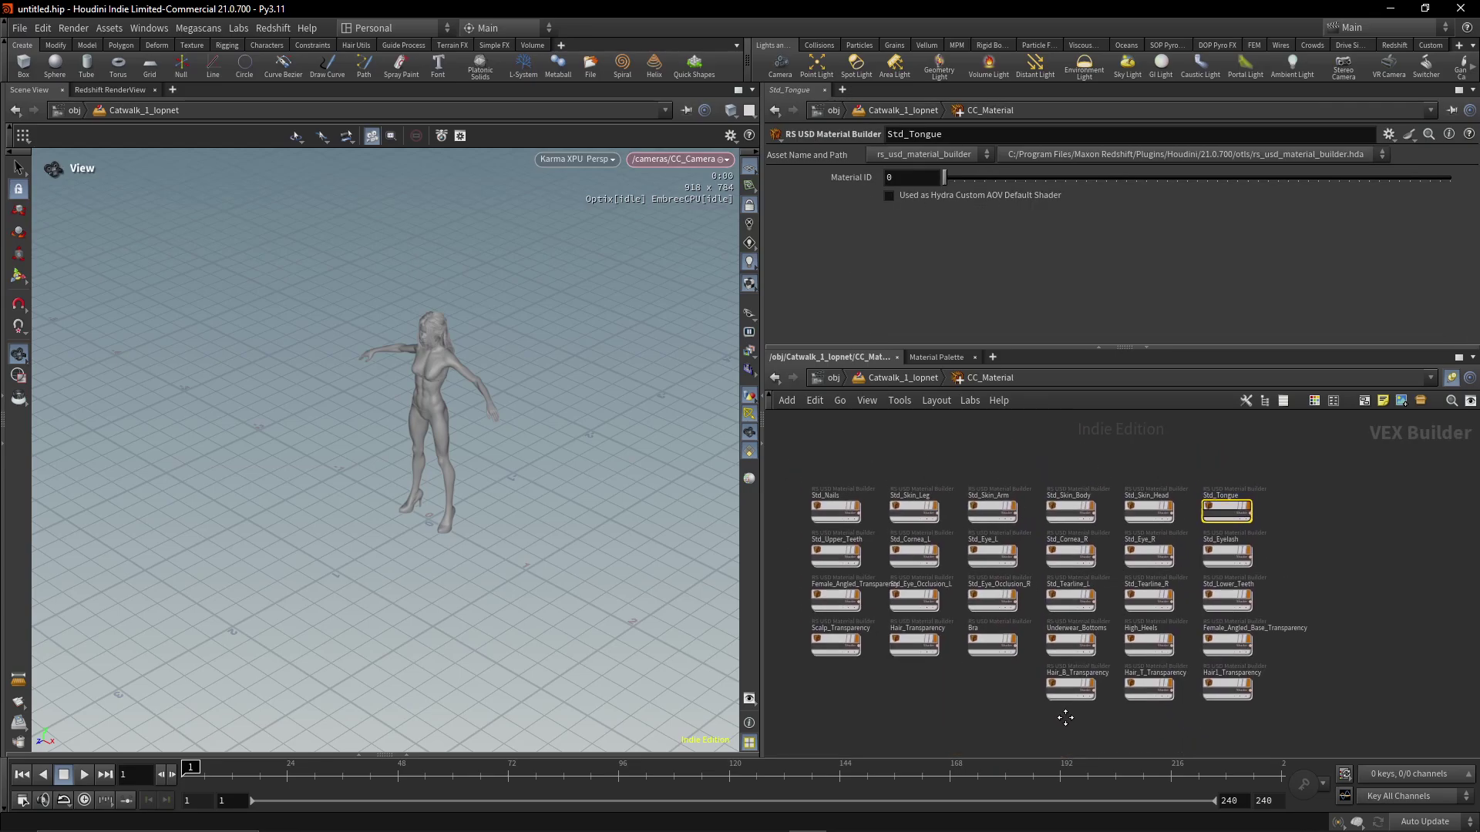
drag(1156, 441, 958, 550)
middle_drag(1138, 456, 1181, 497)
double_click(1066, 561)
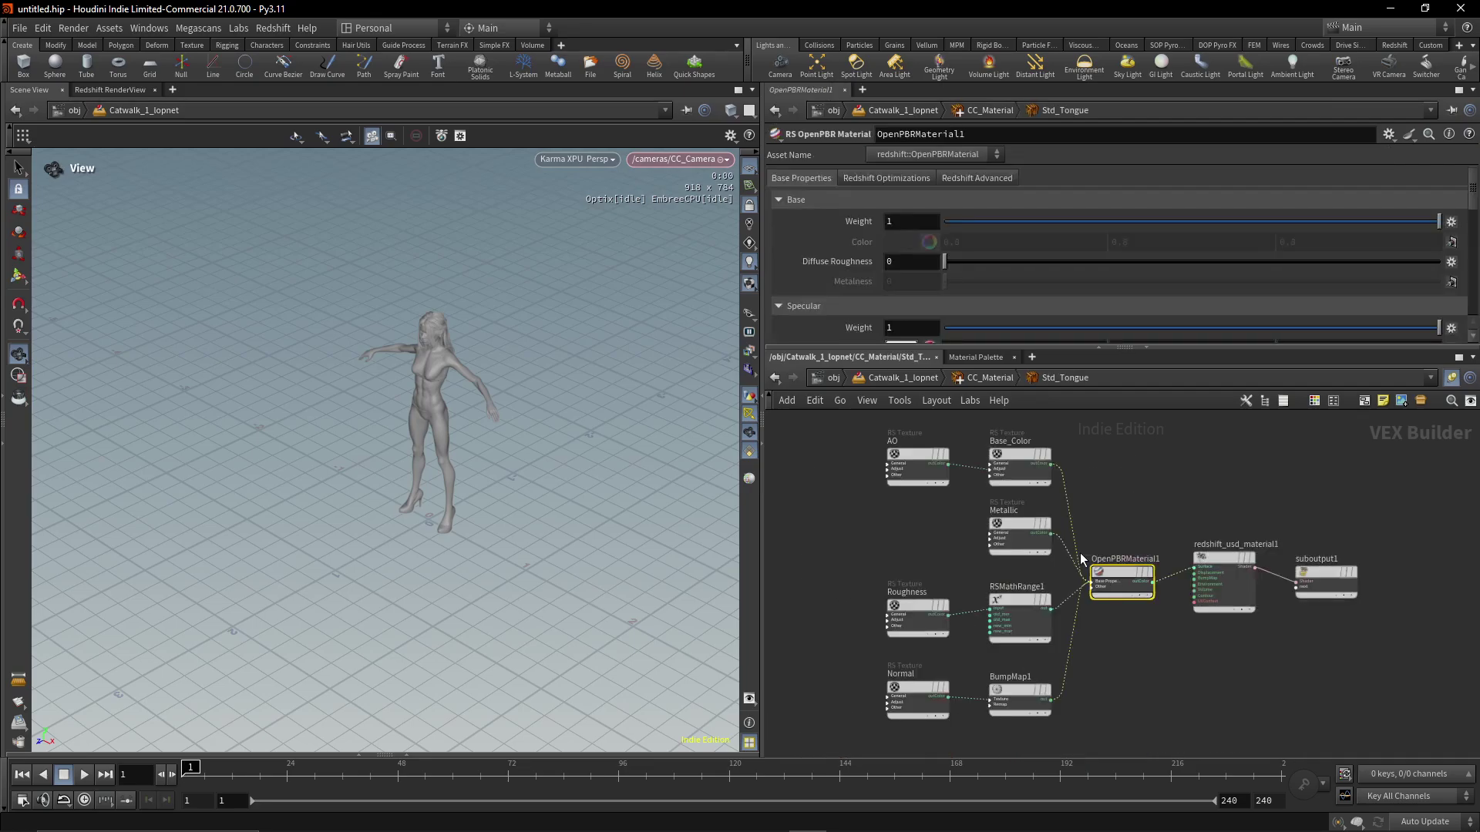
middle_drag(1190, 446, 1111, 523)
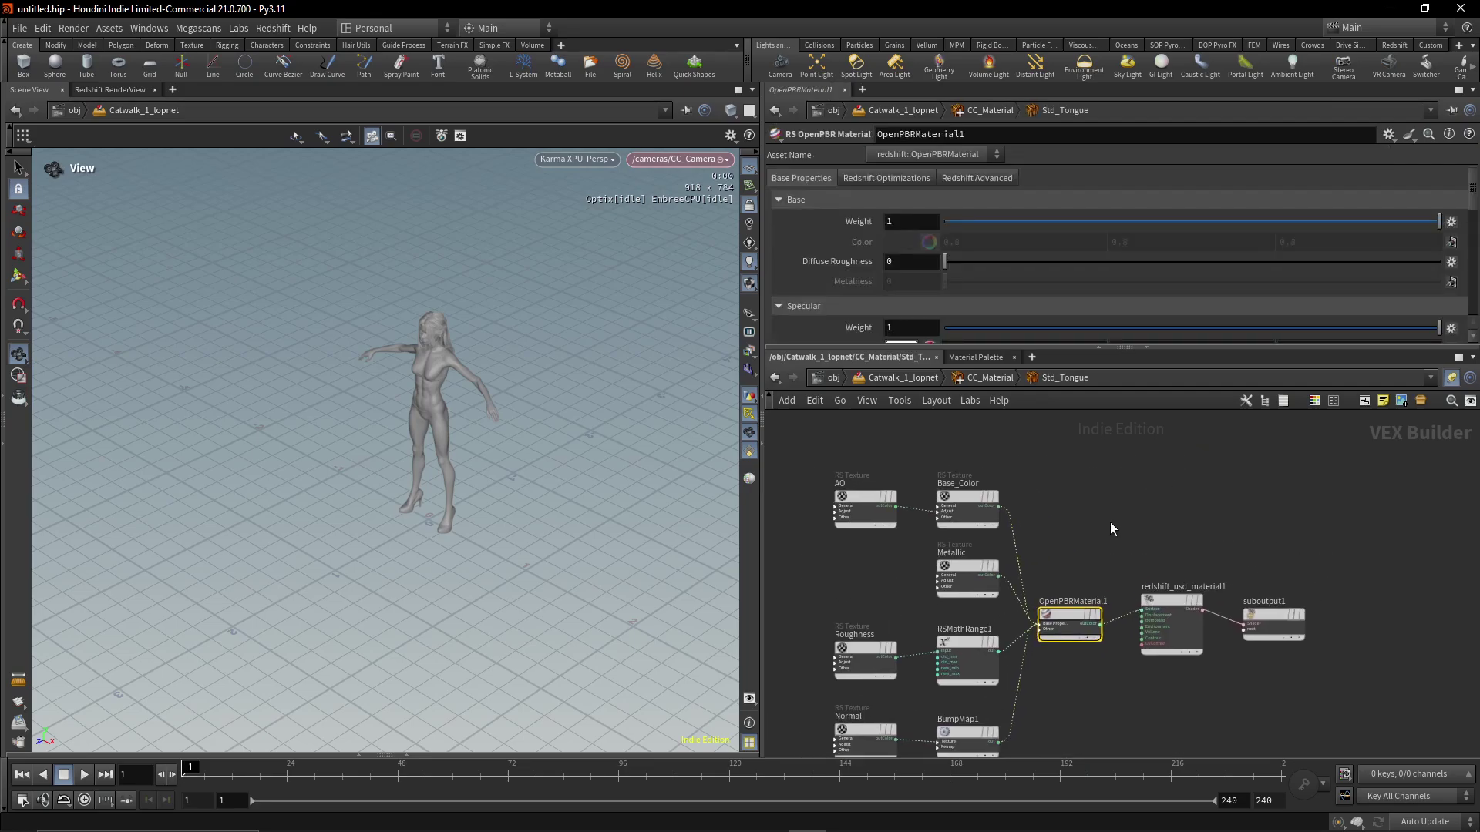
click(989, 377)
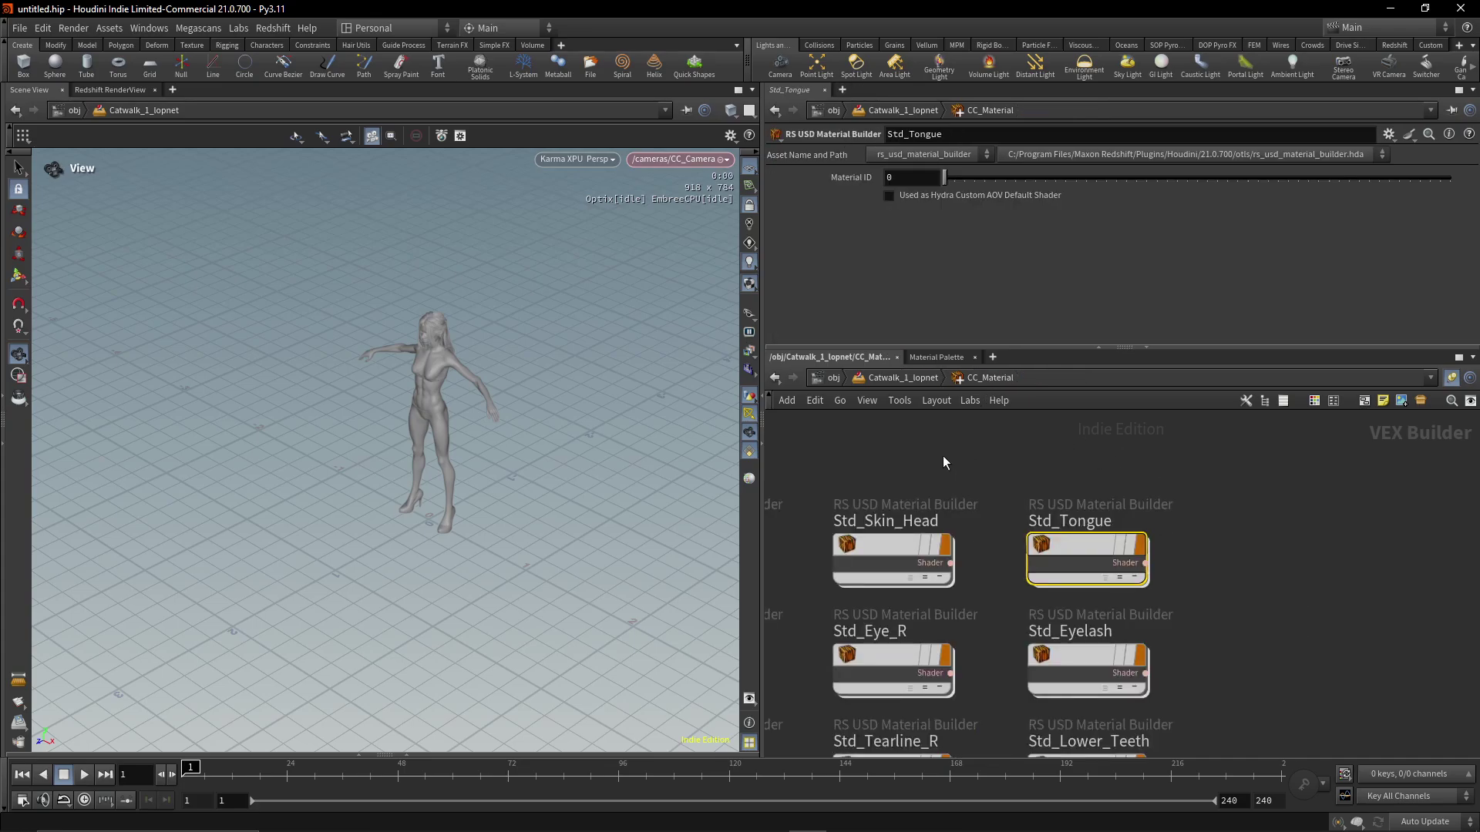
Step: Go back to the Catwalk_1_lopnet chain and inspect the settings of the CC_Render node
click(887, 379)
middle_drag(866, 632, 880, 497)
middle_drag(884, 700, 885, 553)
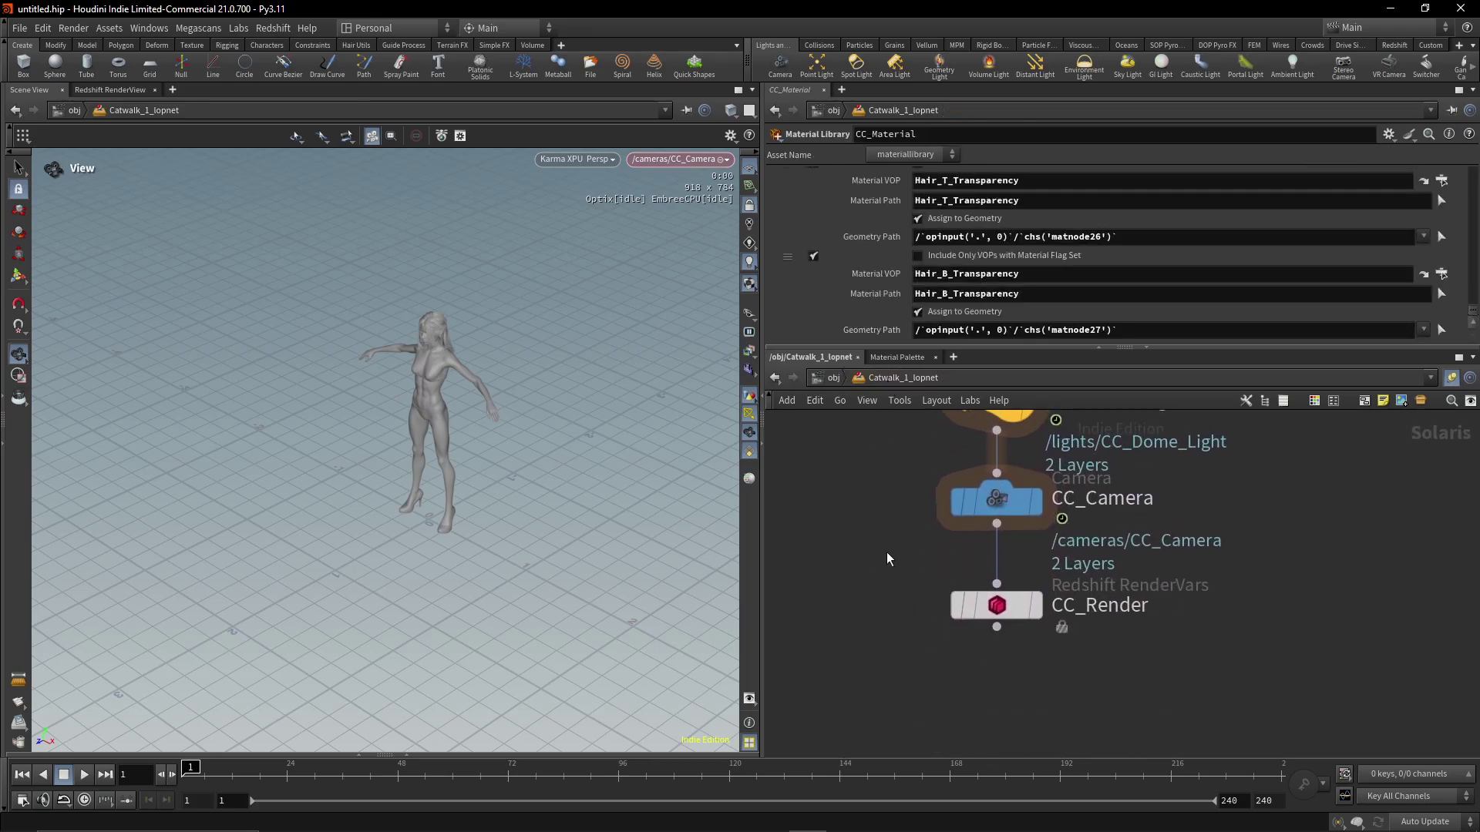
drag(1106, 681, 921, 590)
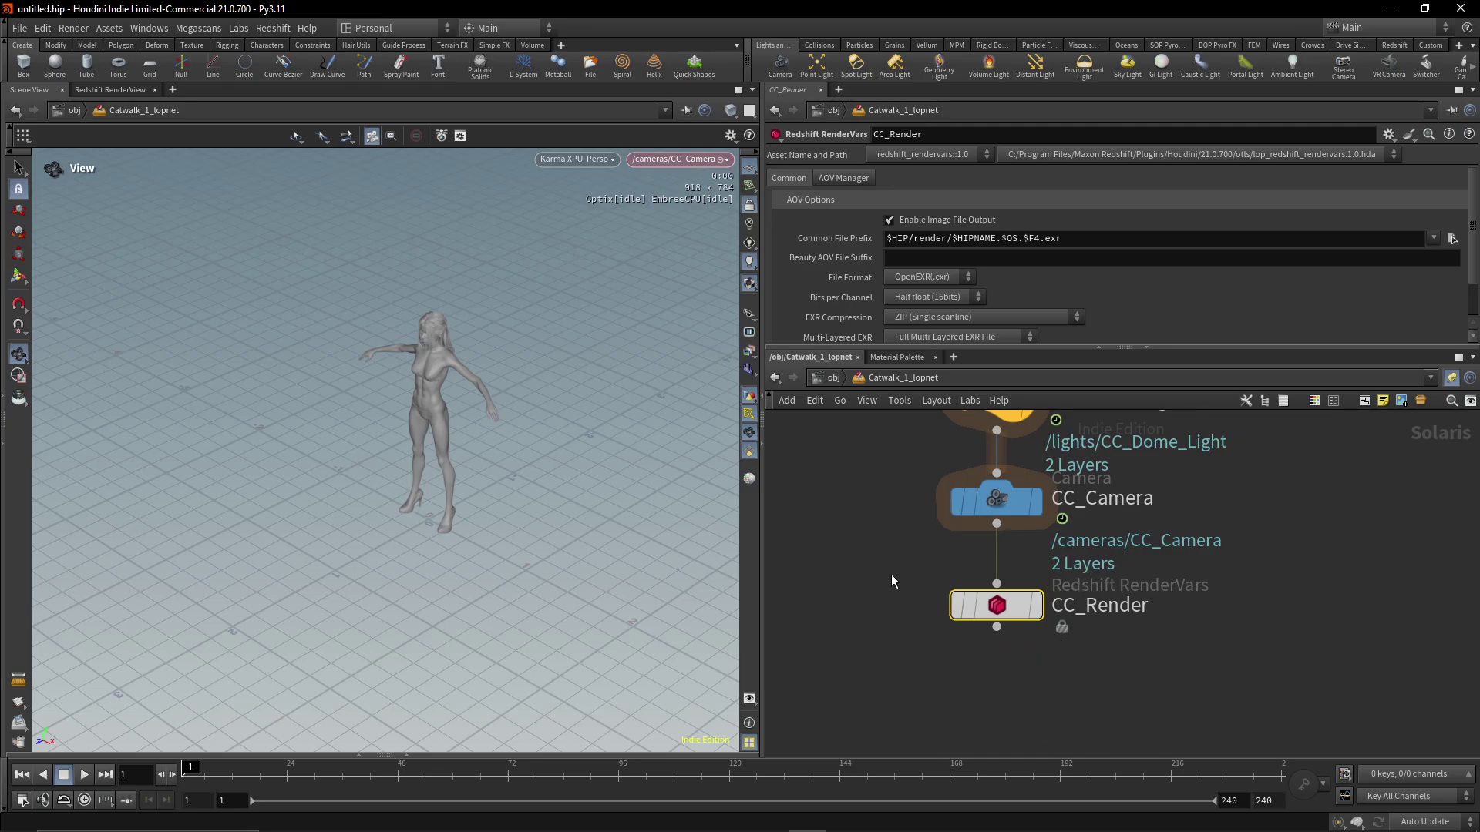
Step: Display the CC_Render node, switch the viewport renderer to Redshift and view the rendered character from behind
mouse_move(1040, 616)
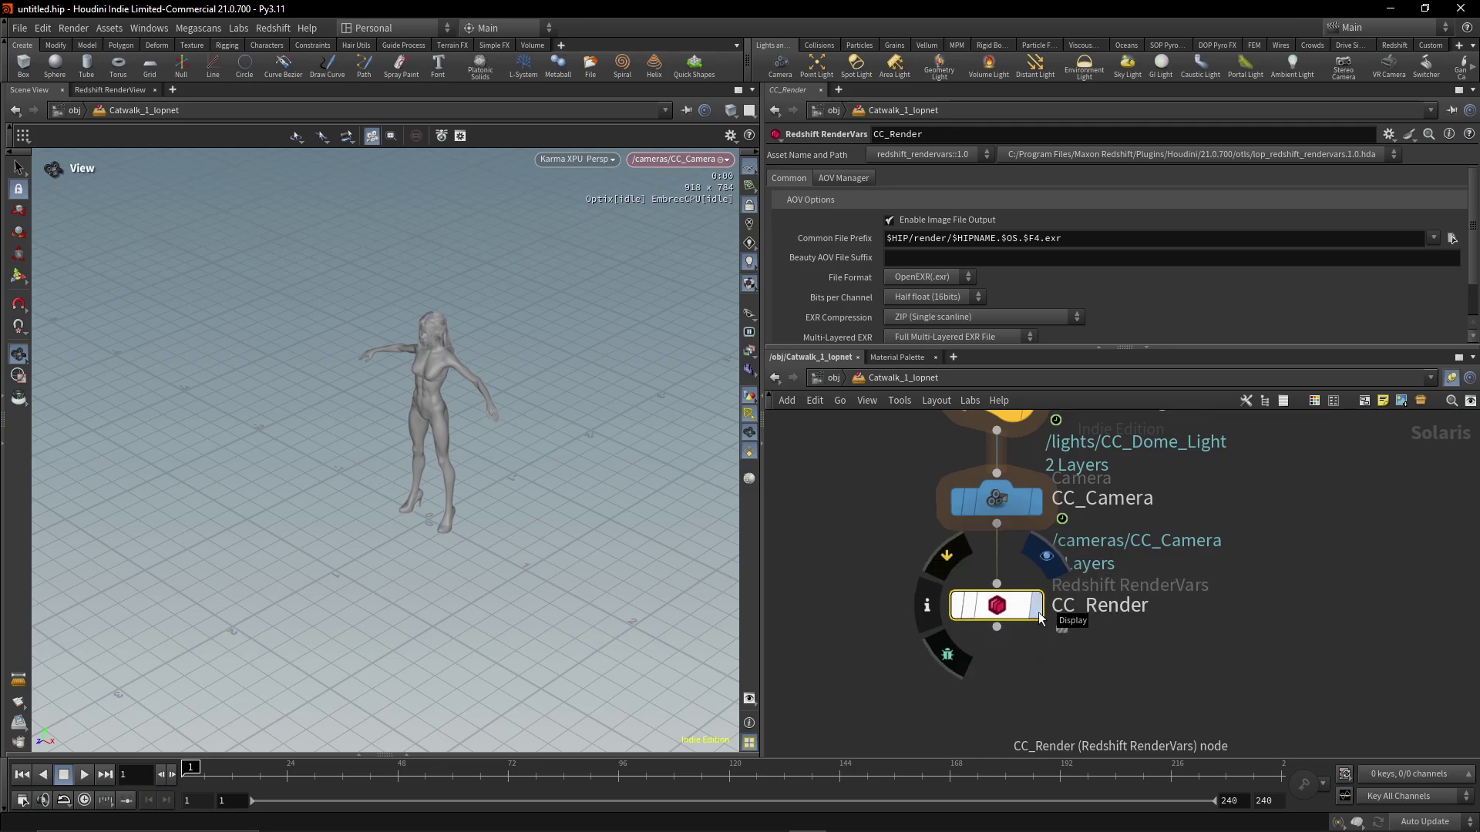
click(1041, 616)
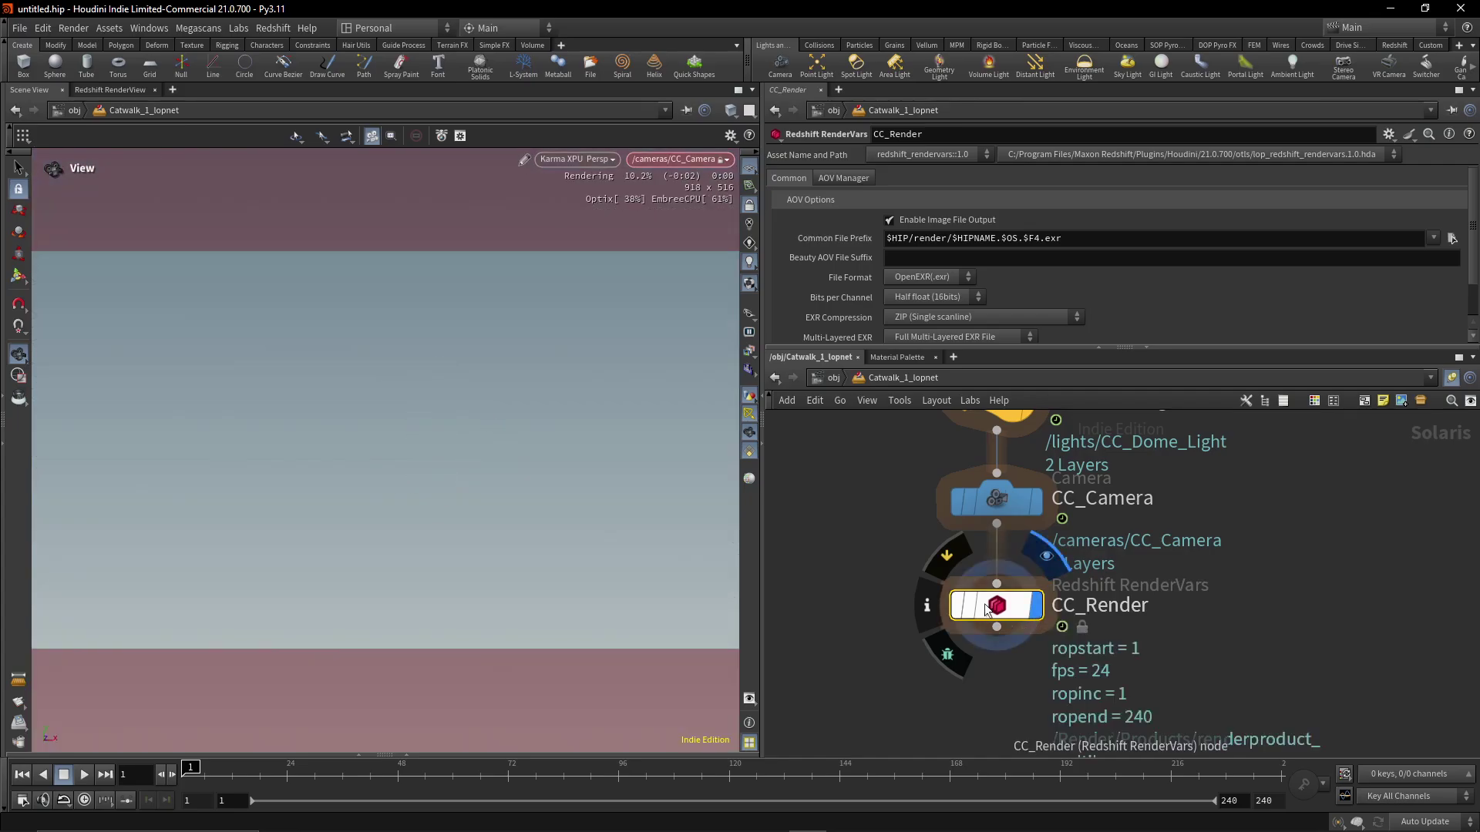
click(586, 159)
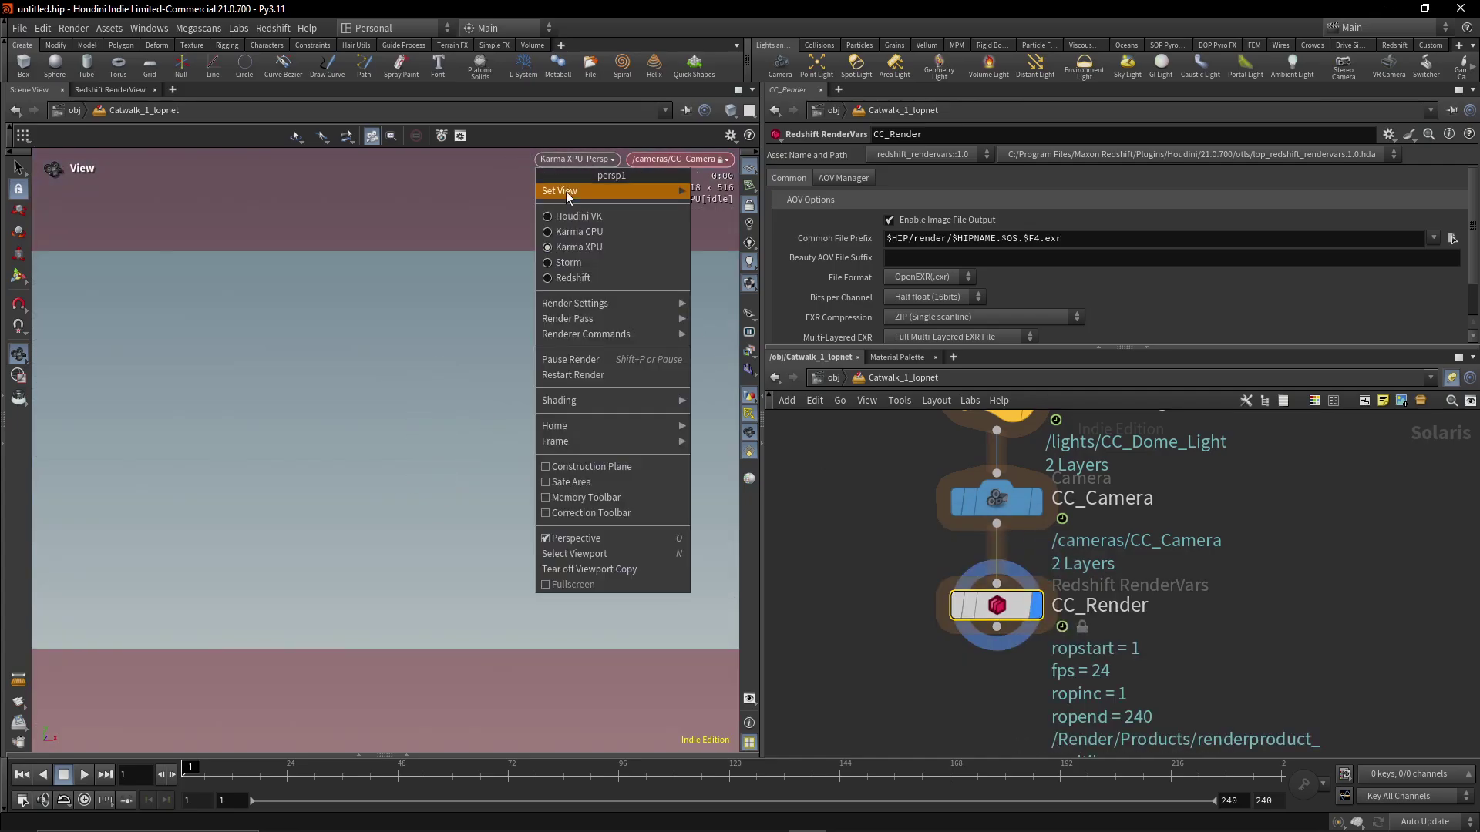
click(563, 279)
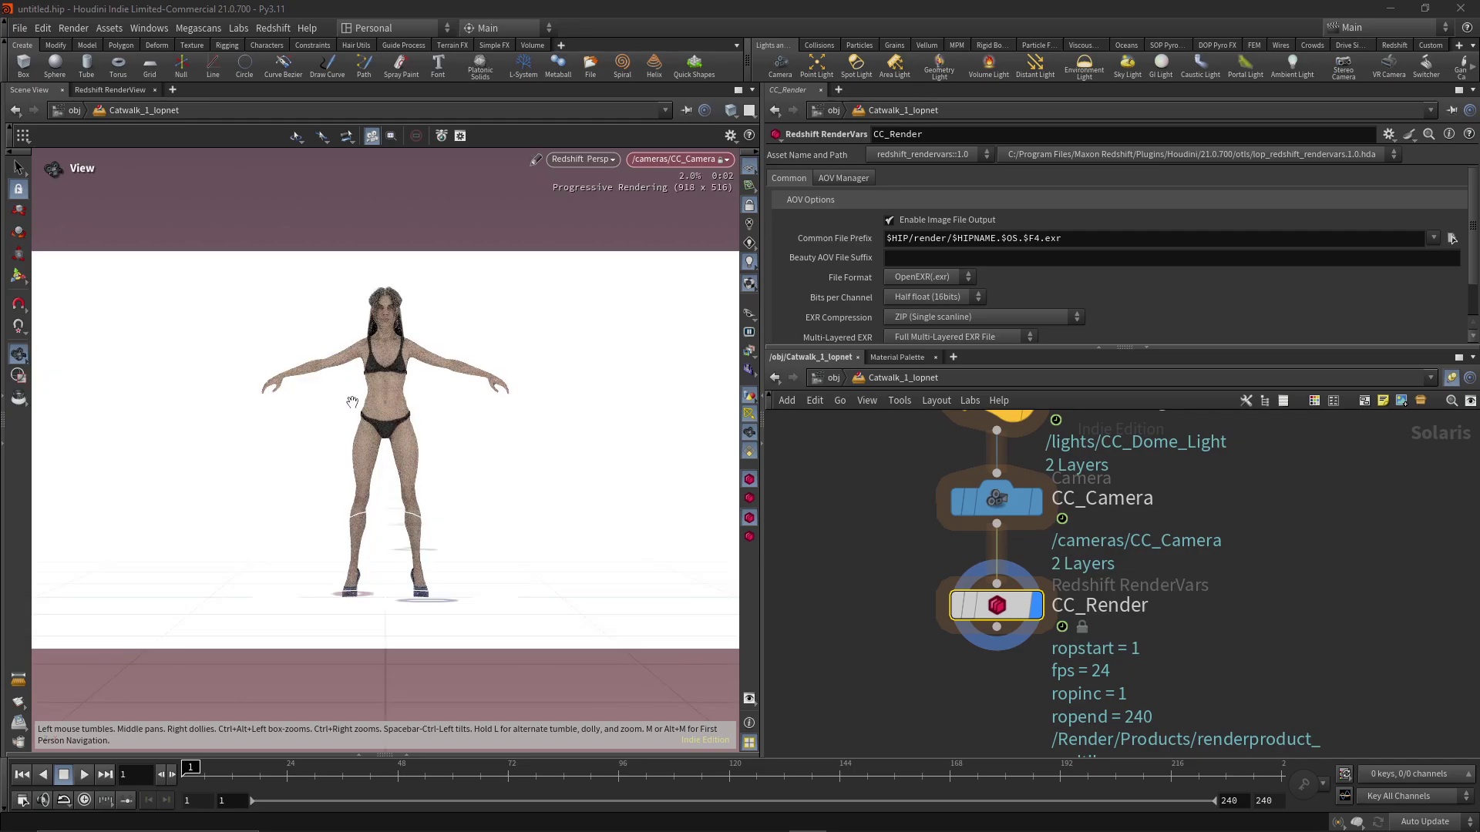
drag(342, 412, 594, 458)
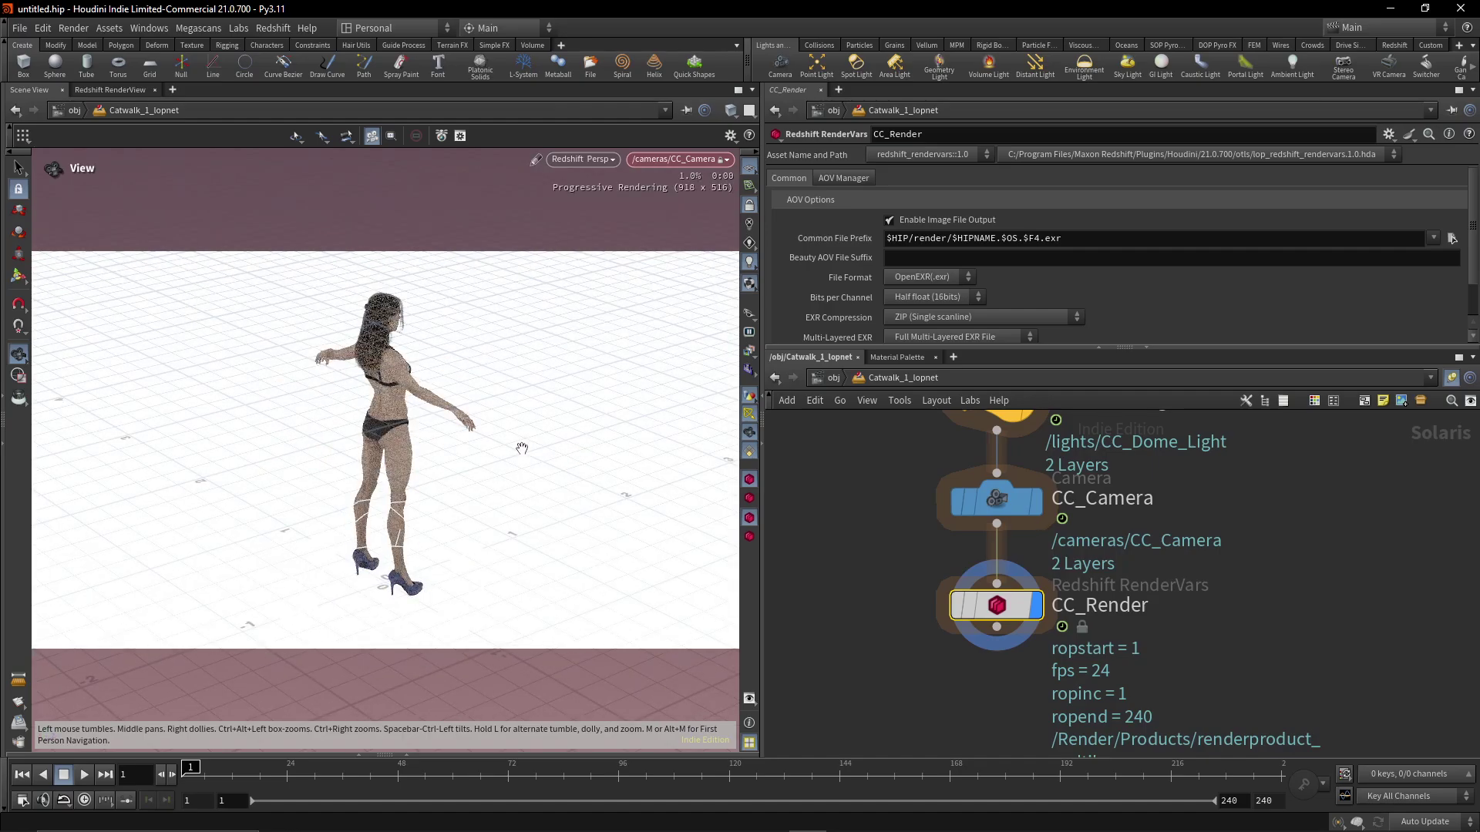
Step: Reimport the Catwalk_1 character from geo1 with Materials set to Redshift, accepting the Delete Hidden Faces warning
click(831, 378)
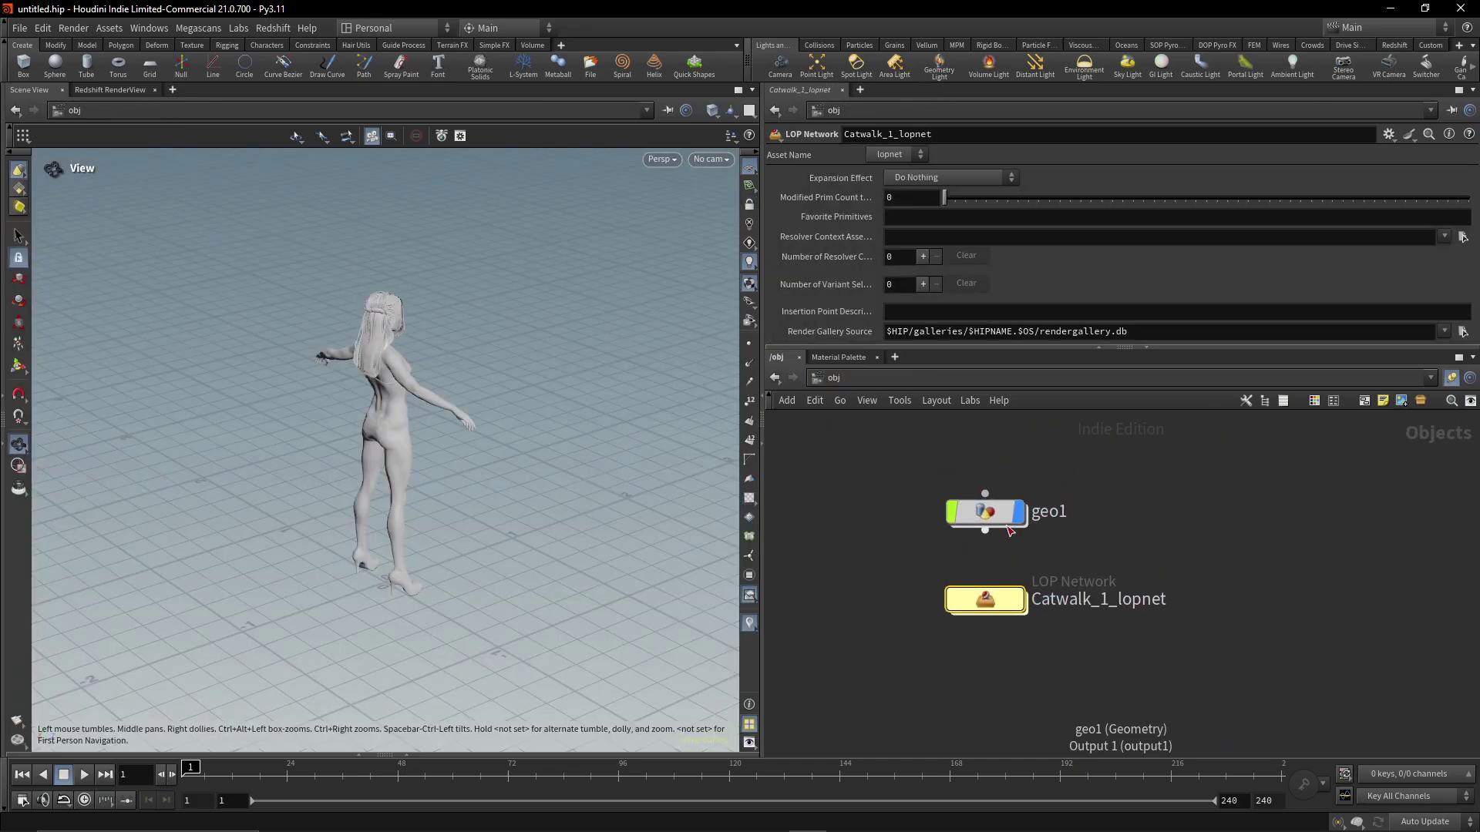
click(997, 515)
double_click(996, 514)
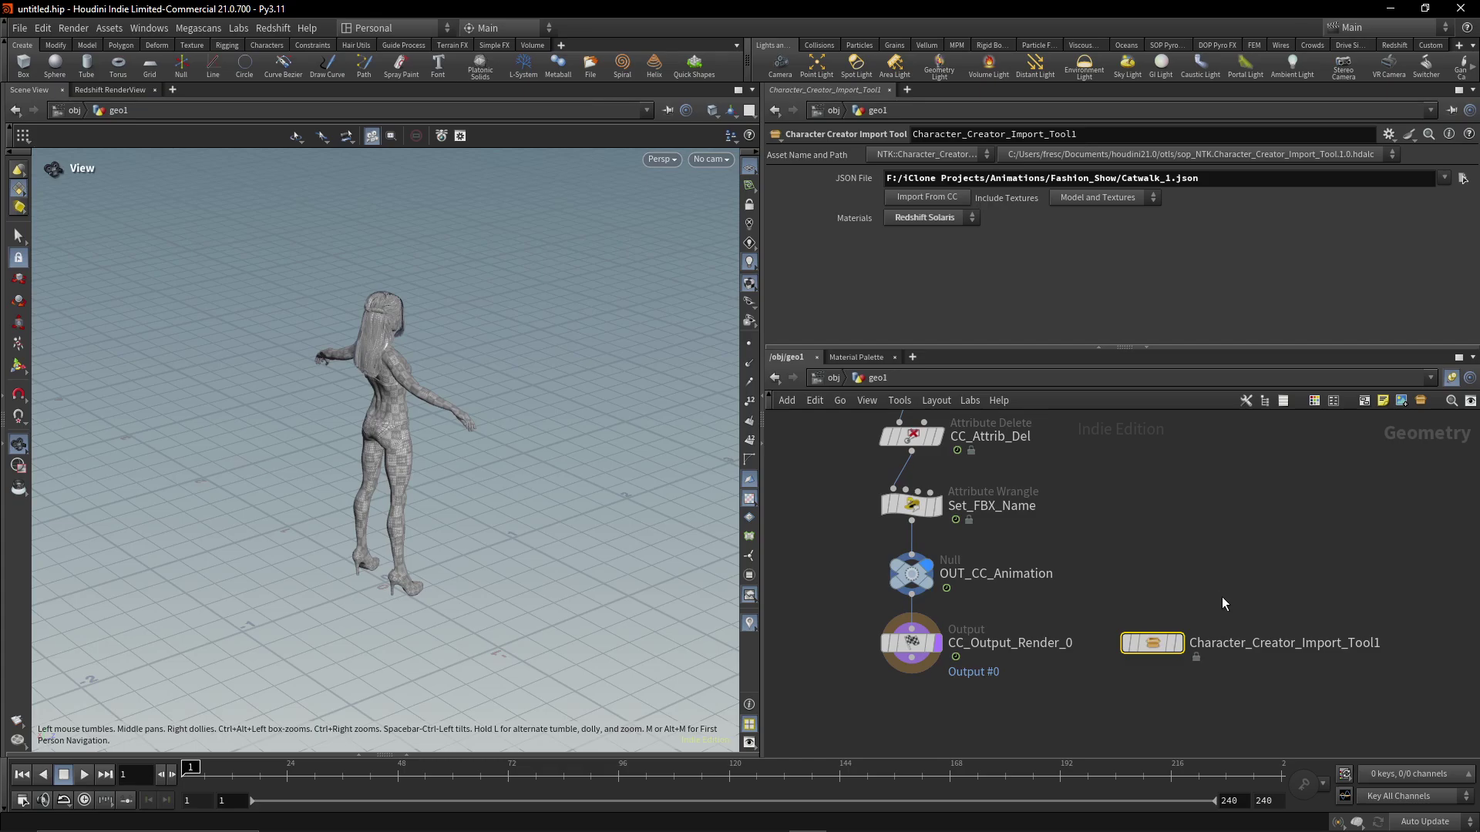
click(928, 223)
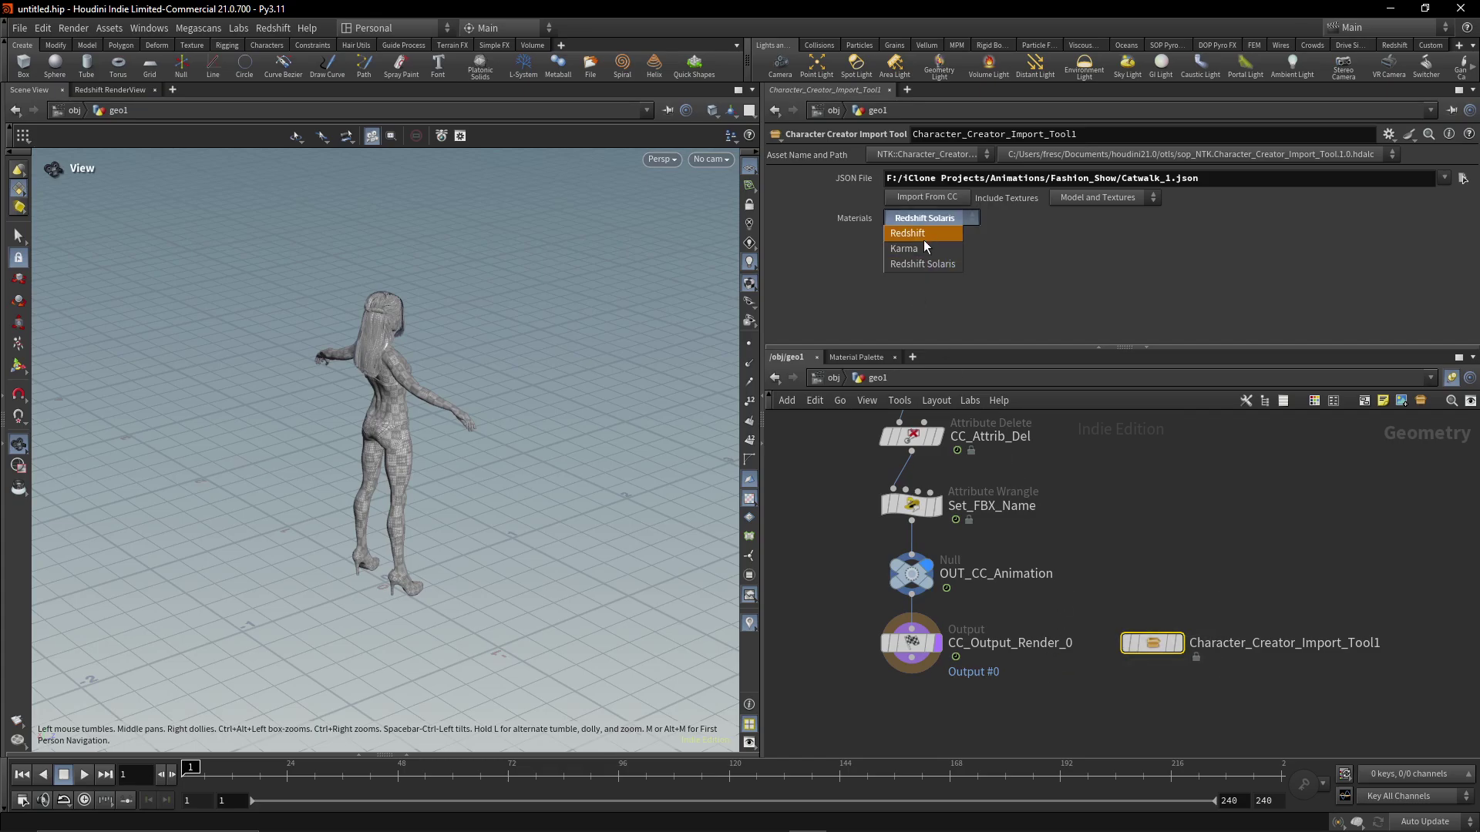
click(925, 239)
click(930, 192)
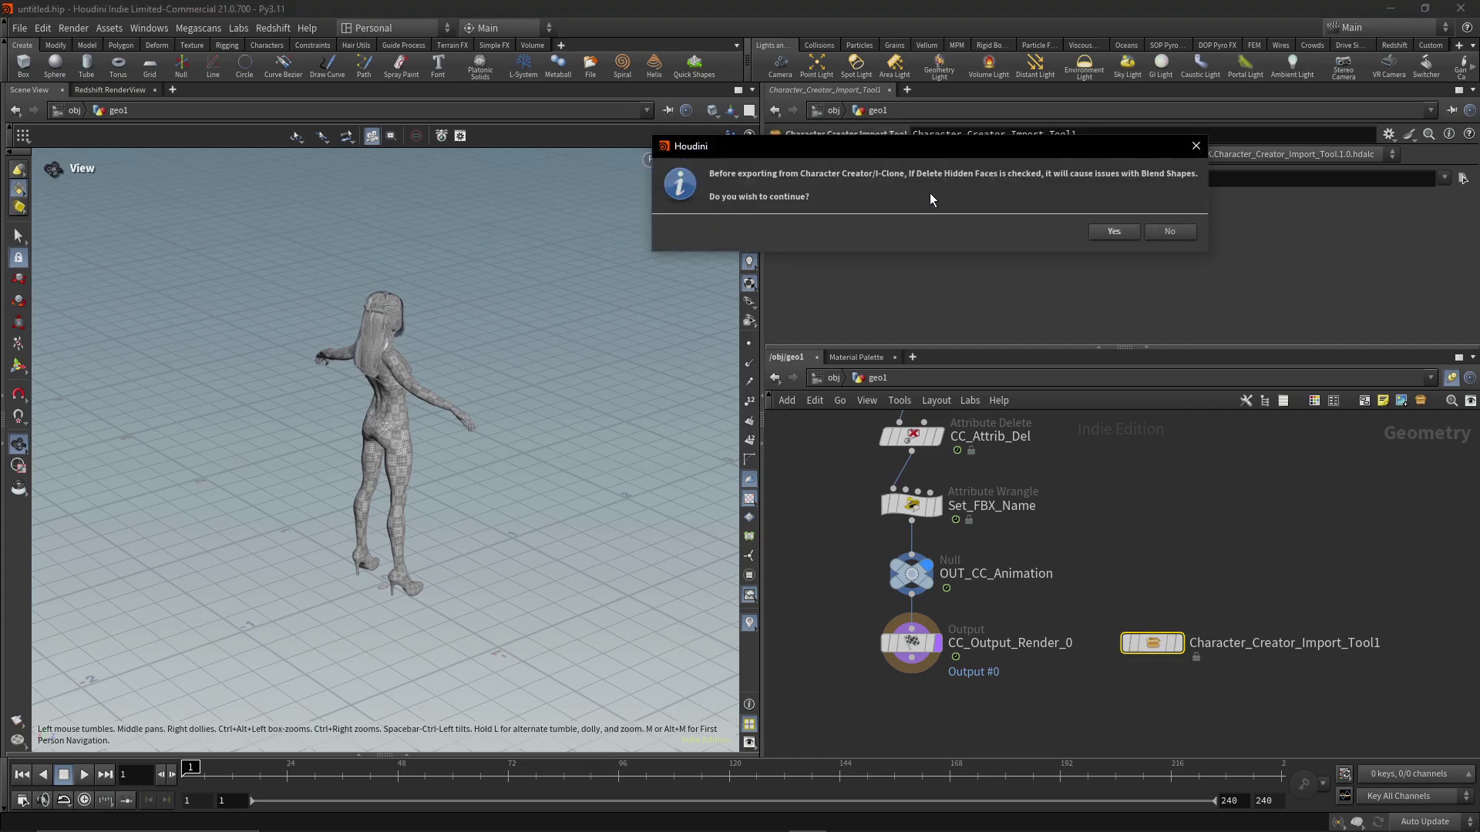
click(1099, 230)
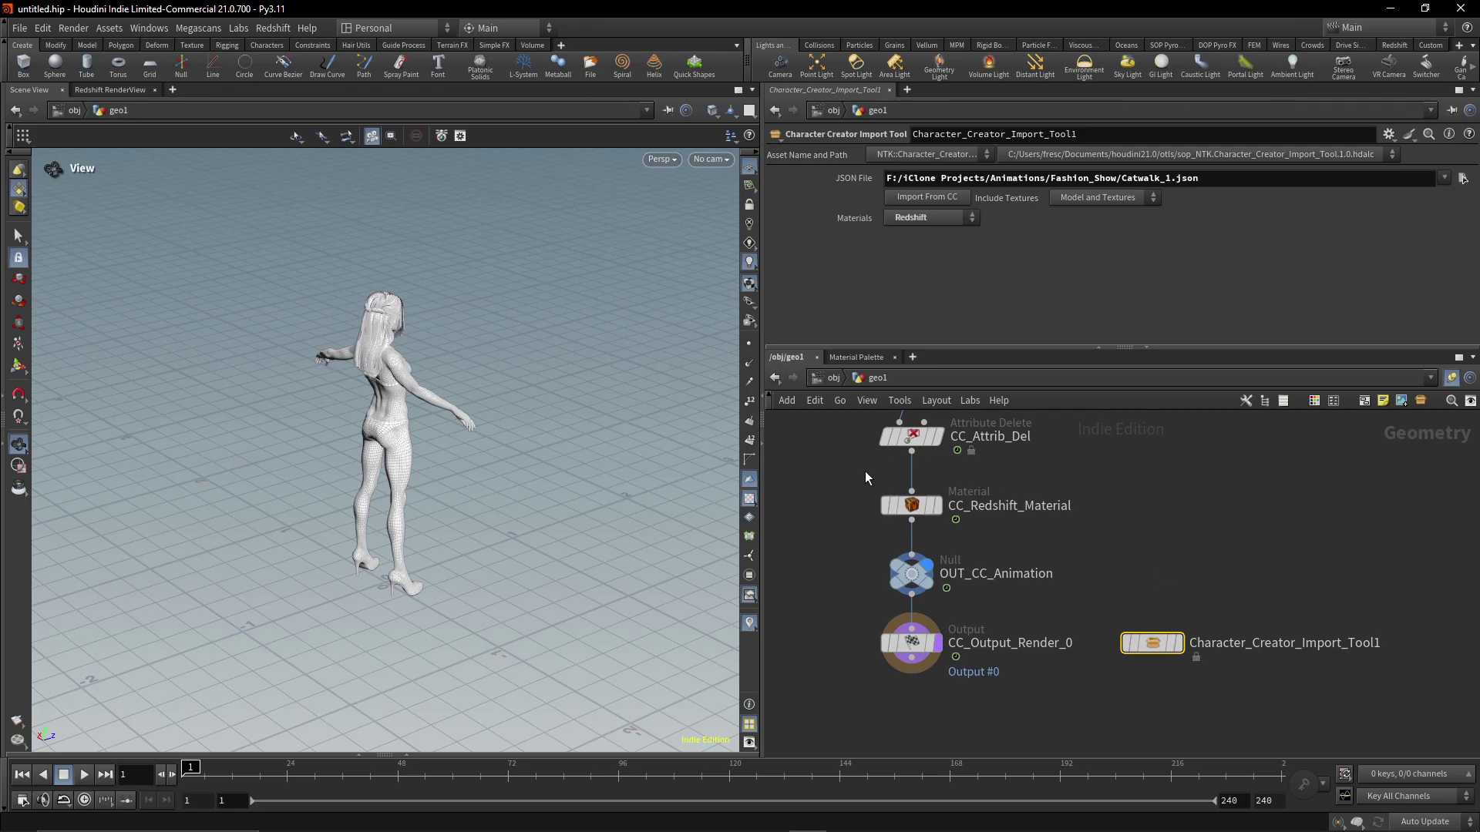
Step: Inspect the material assignments of the CC_Redshift_Material node in geo1
click(912, 505)
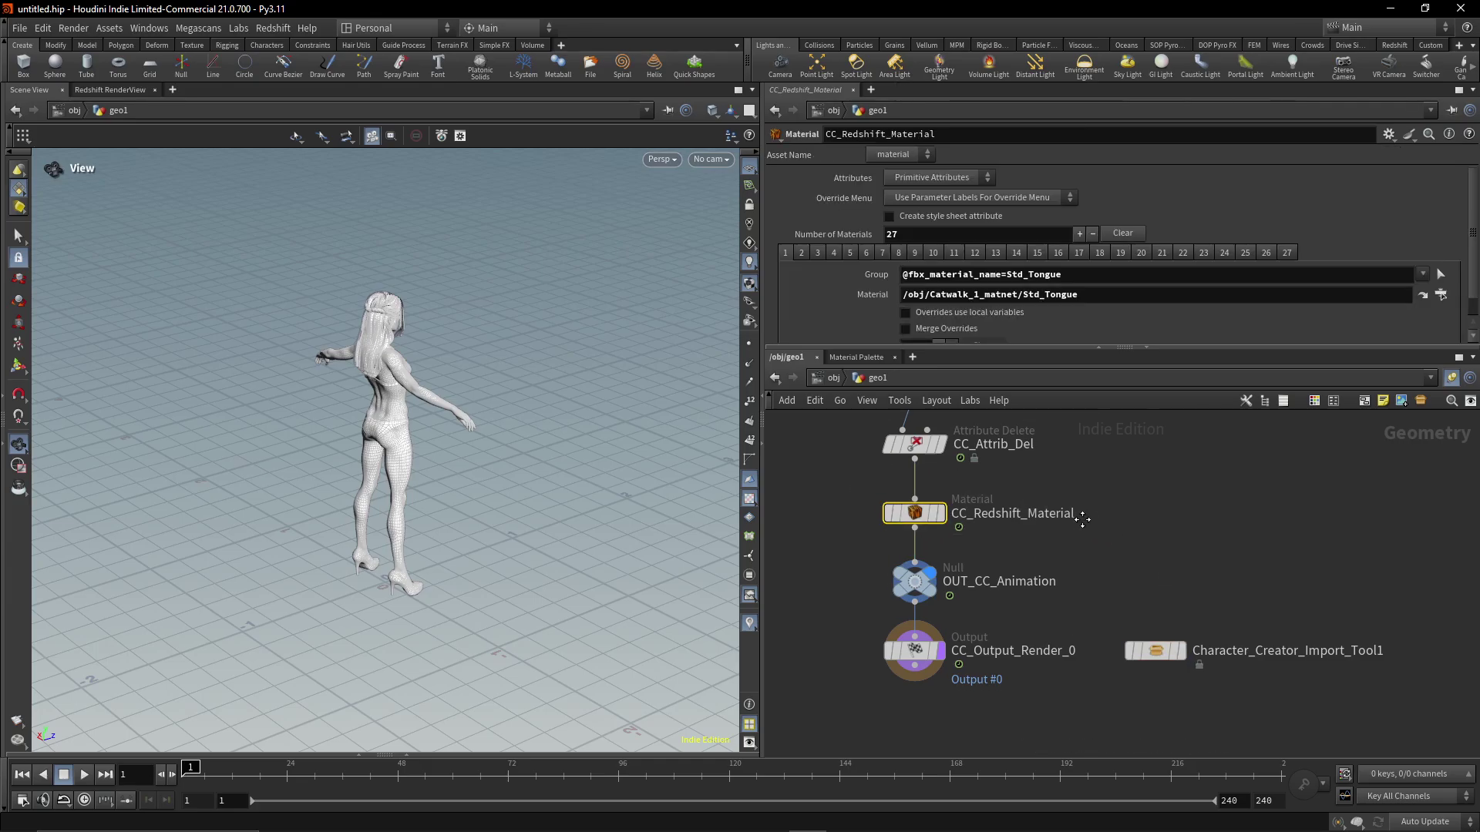
middle_drag(1077, 509, 1108, 558)
scroll(1108, 558, up, 2)
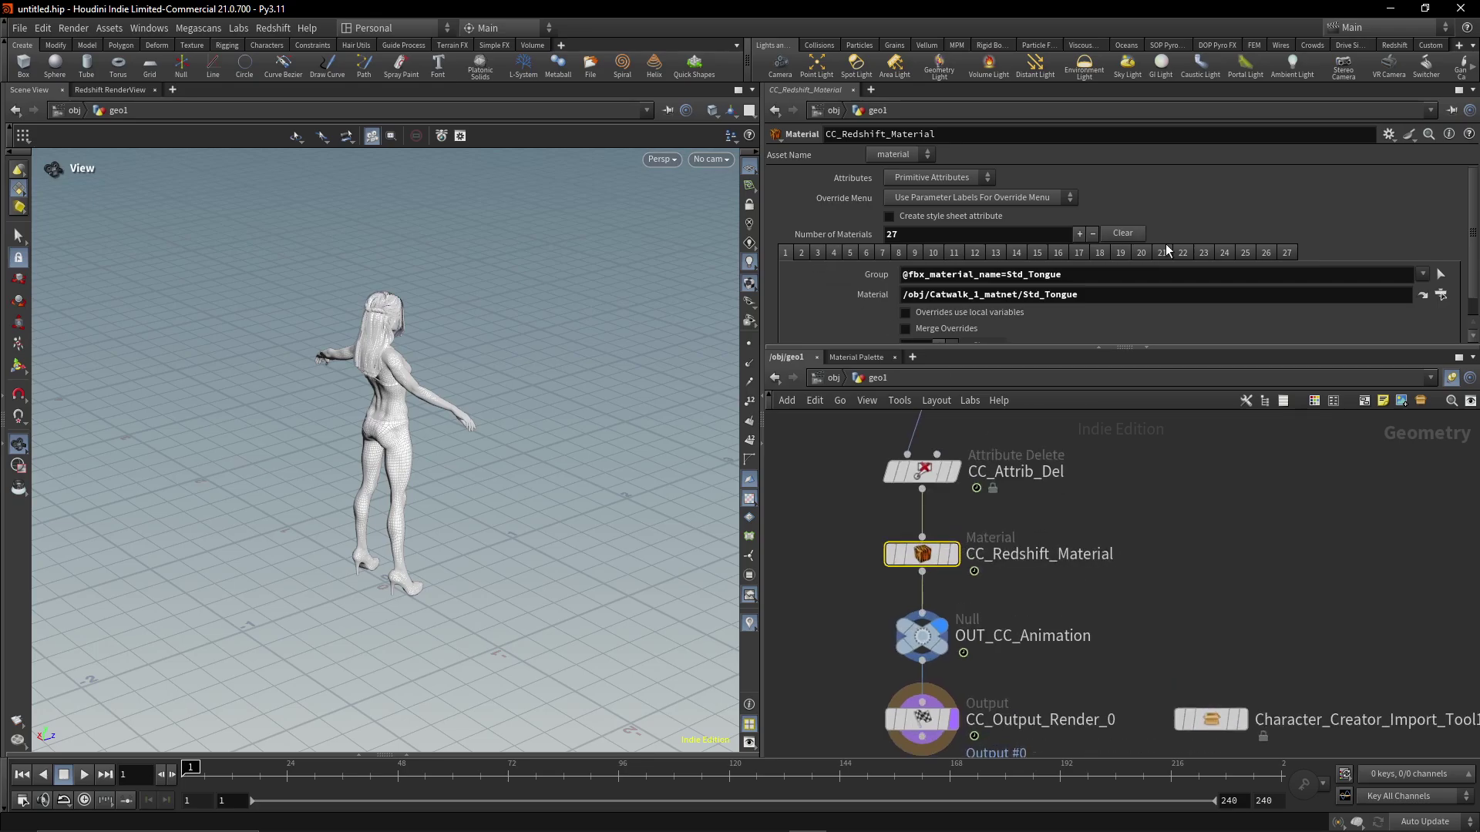
Step: Open Catwalk_1_matnet at object level and examine the shader network inside Female_Angled_Base_Transparency
click(833, 377)
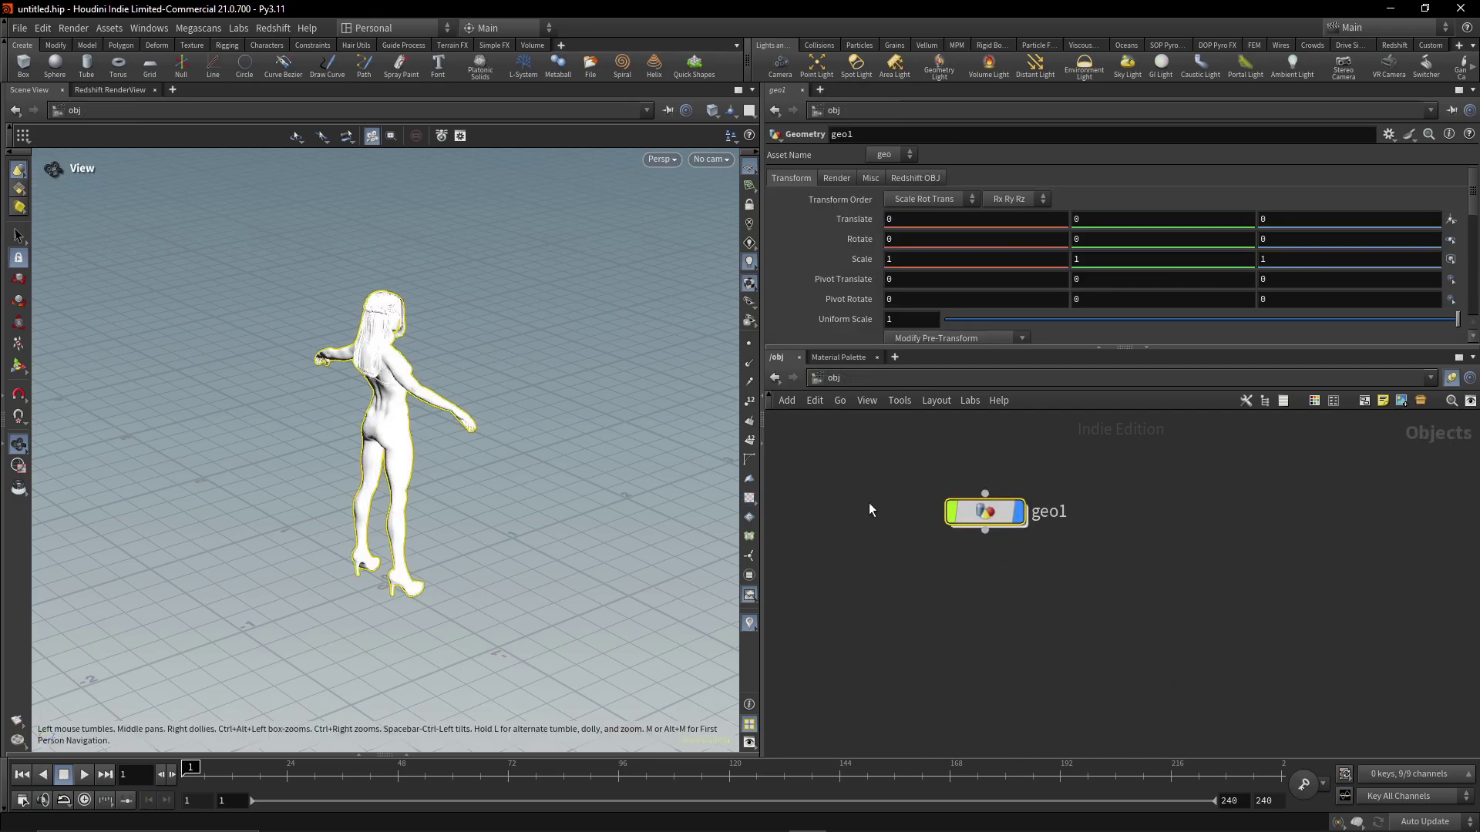
middle_drag(956, 566, 994, 604)
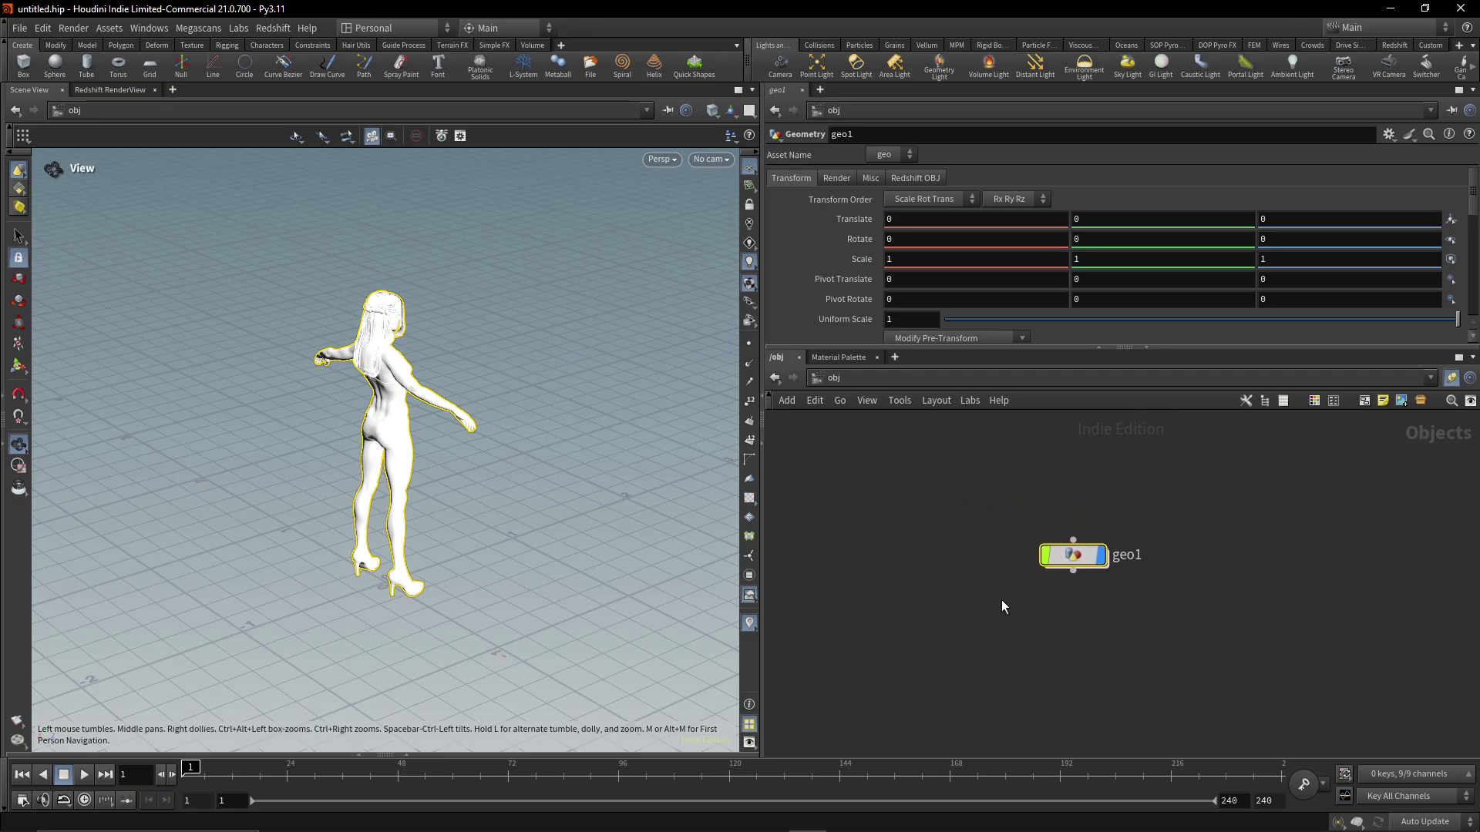
click(1079, 631)
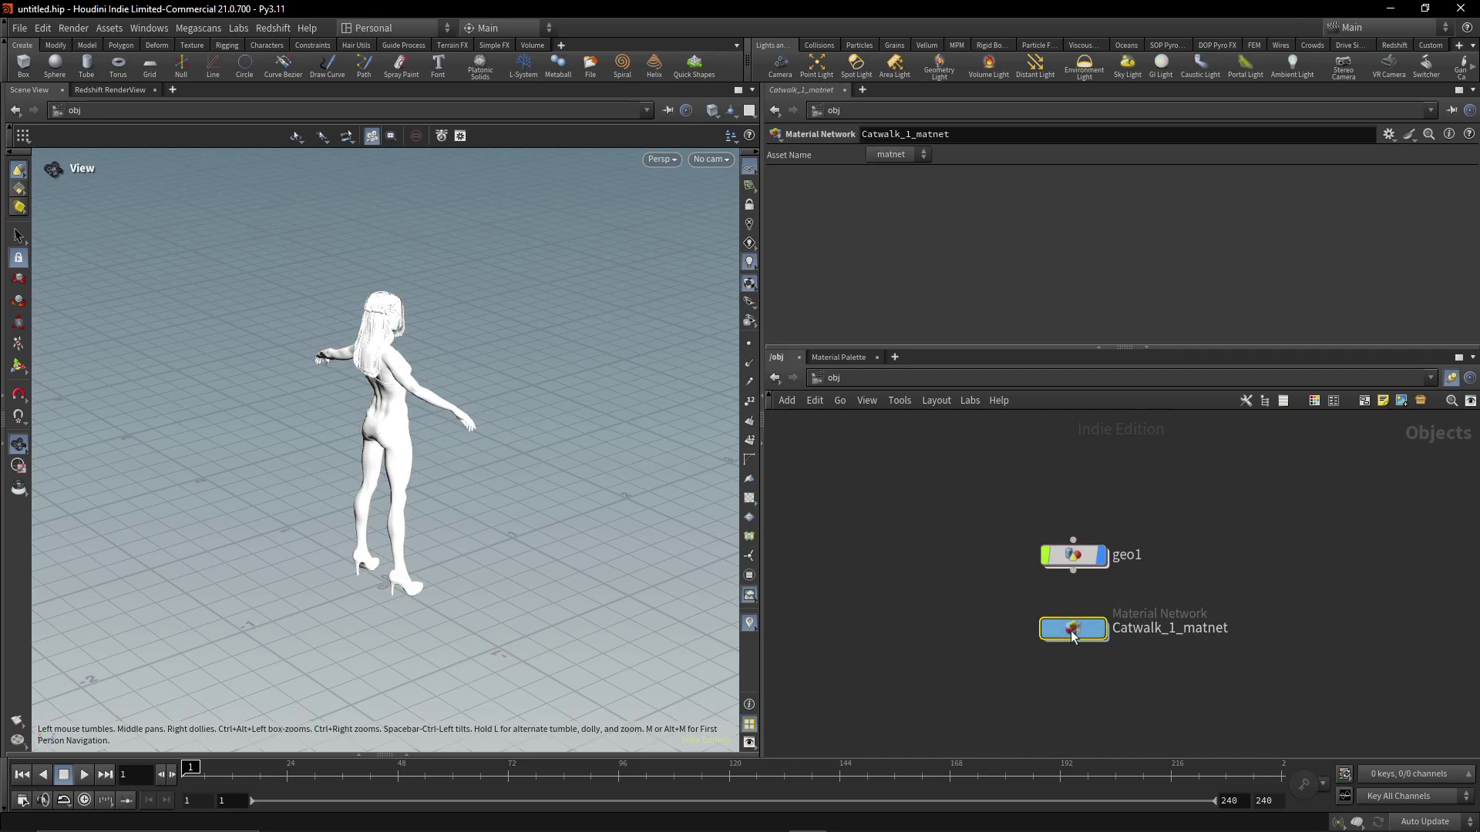
double_click(1073, 630)
scroll(902, 669, up, 5)
double_click(1181, 579)
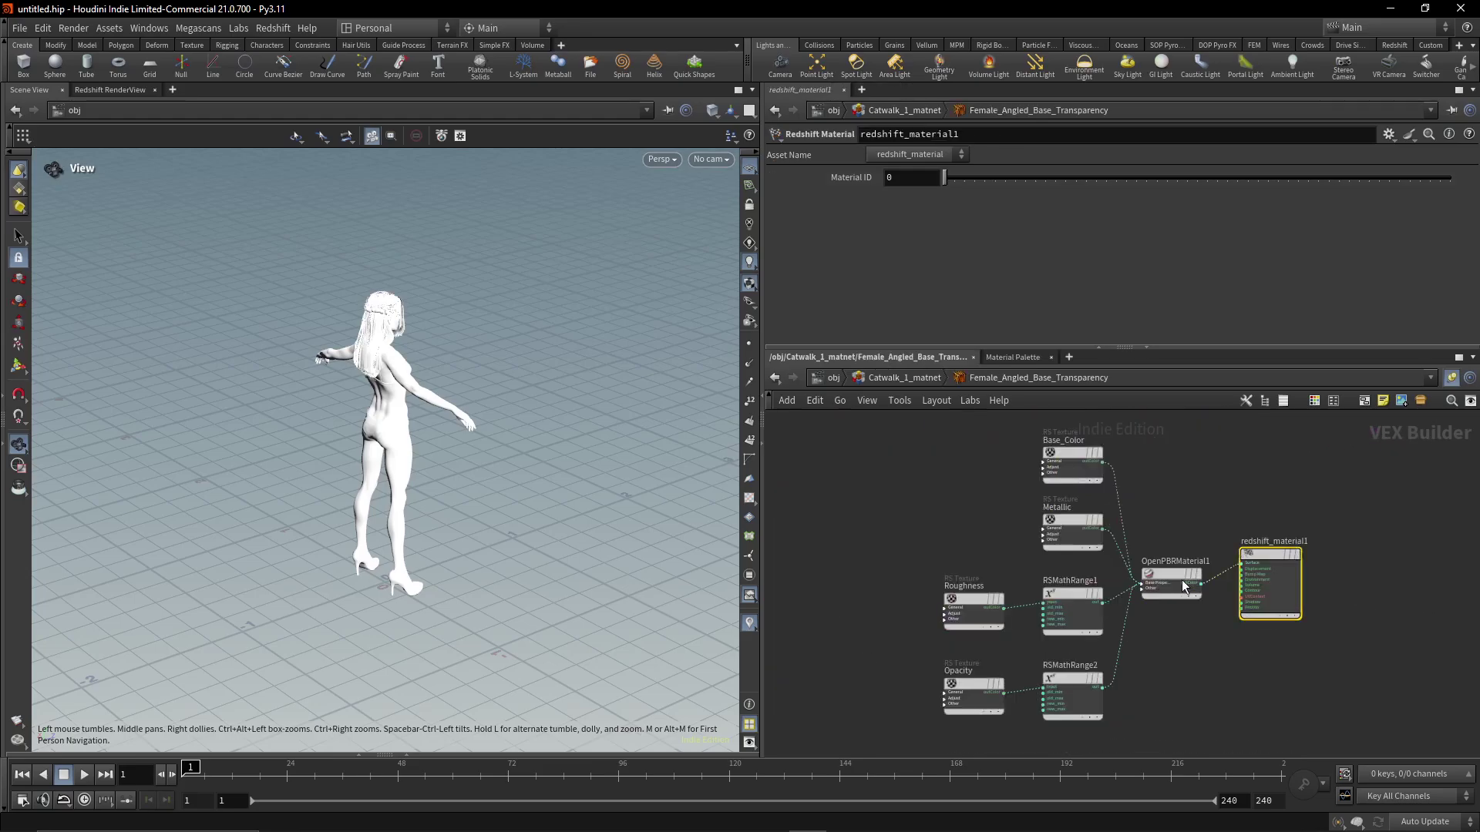
middle_drag(1181, 460, 1100, 497)
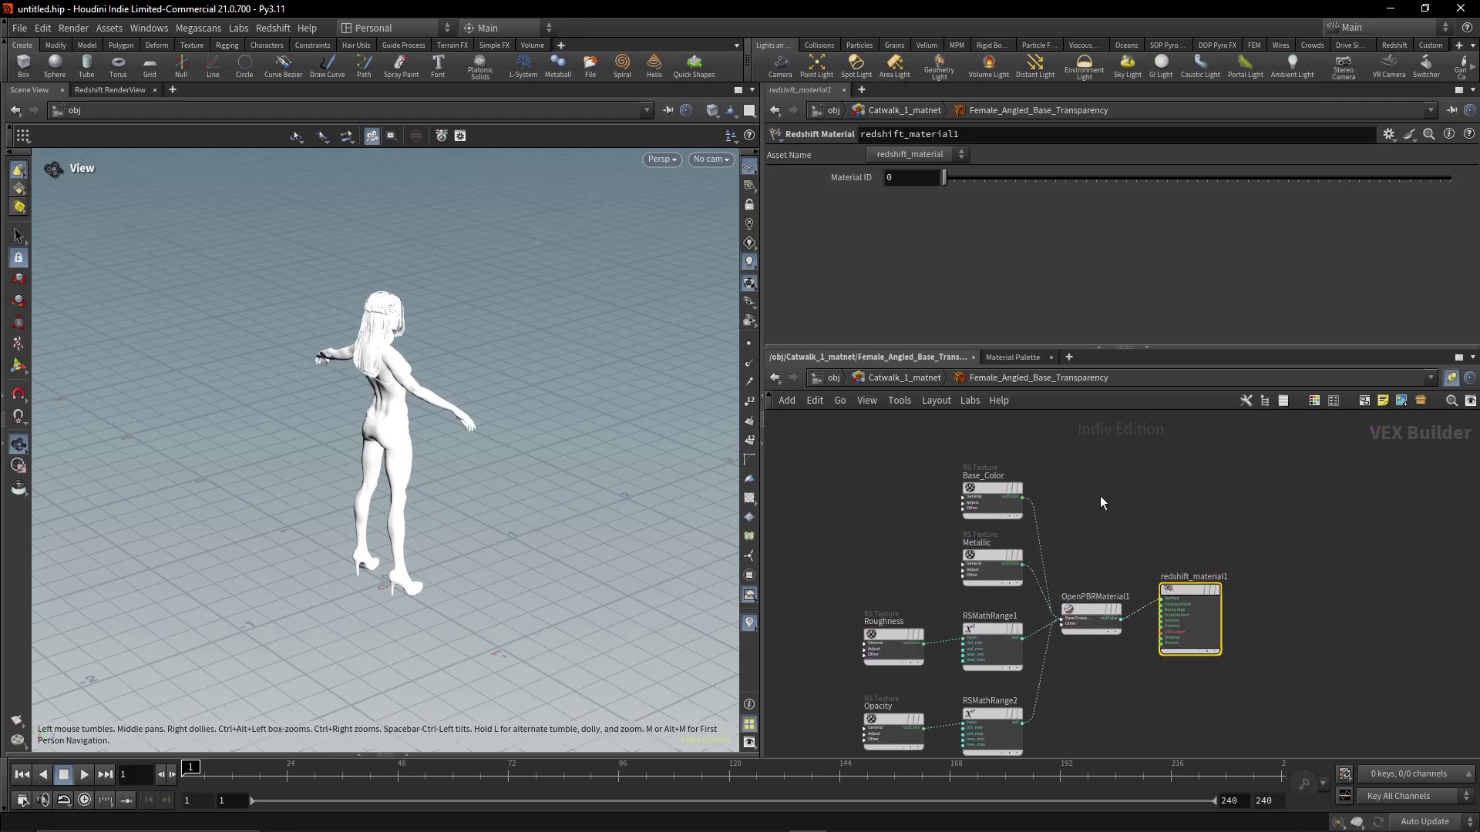
scroll(1064, 499, down, 5)
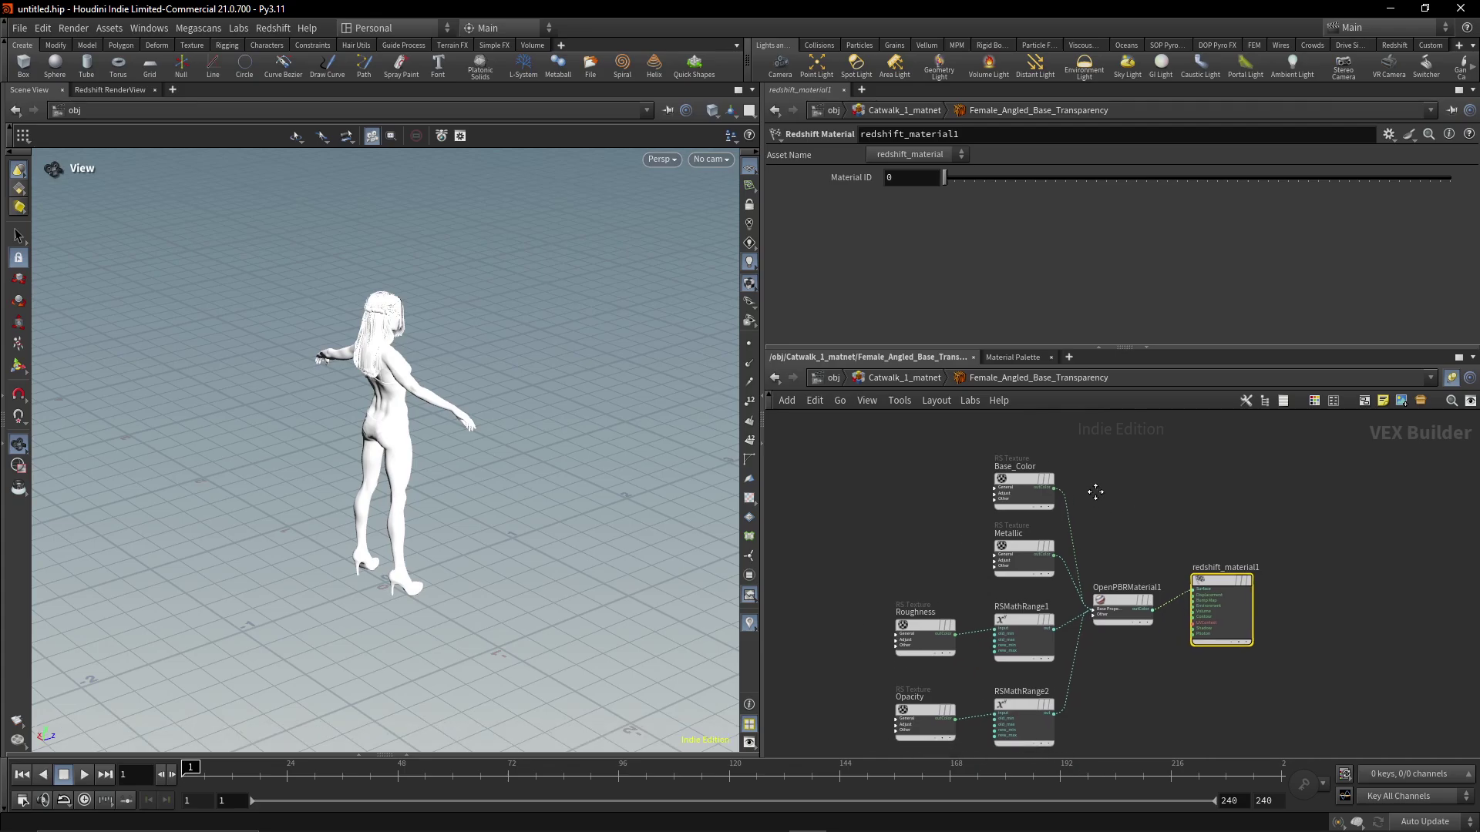
scroll(1089, 519, up, 4)
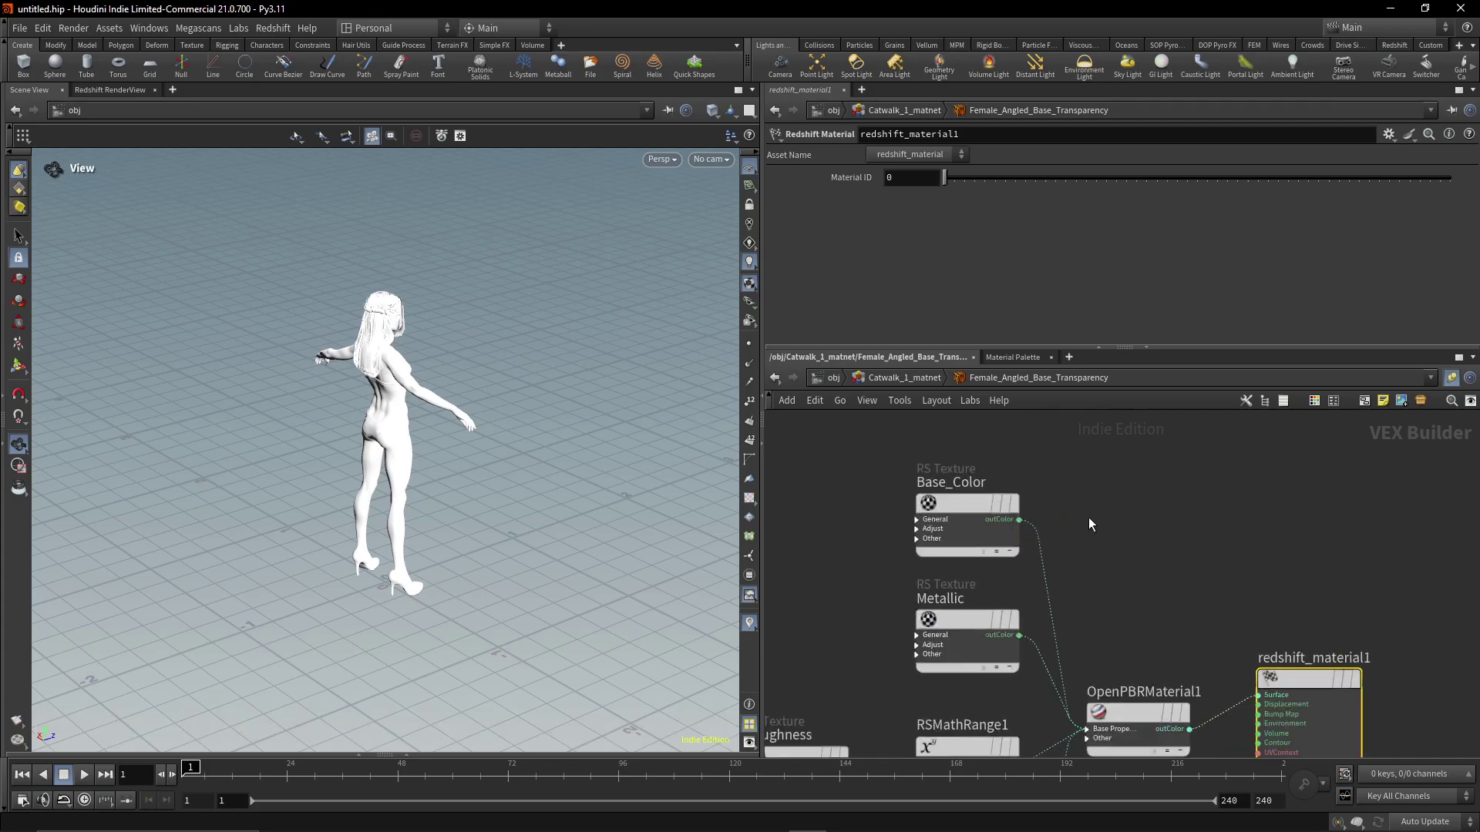
middle_drag(1153, 548, 1126, 480)
scroll(1067, 529, up, 3)
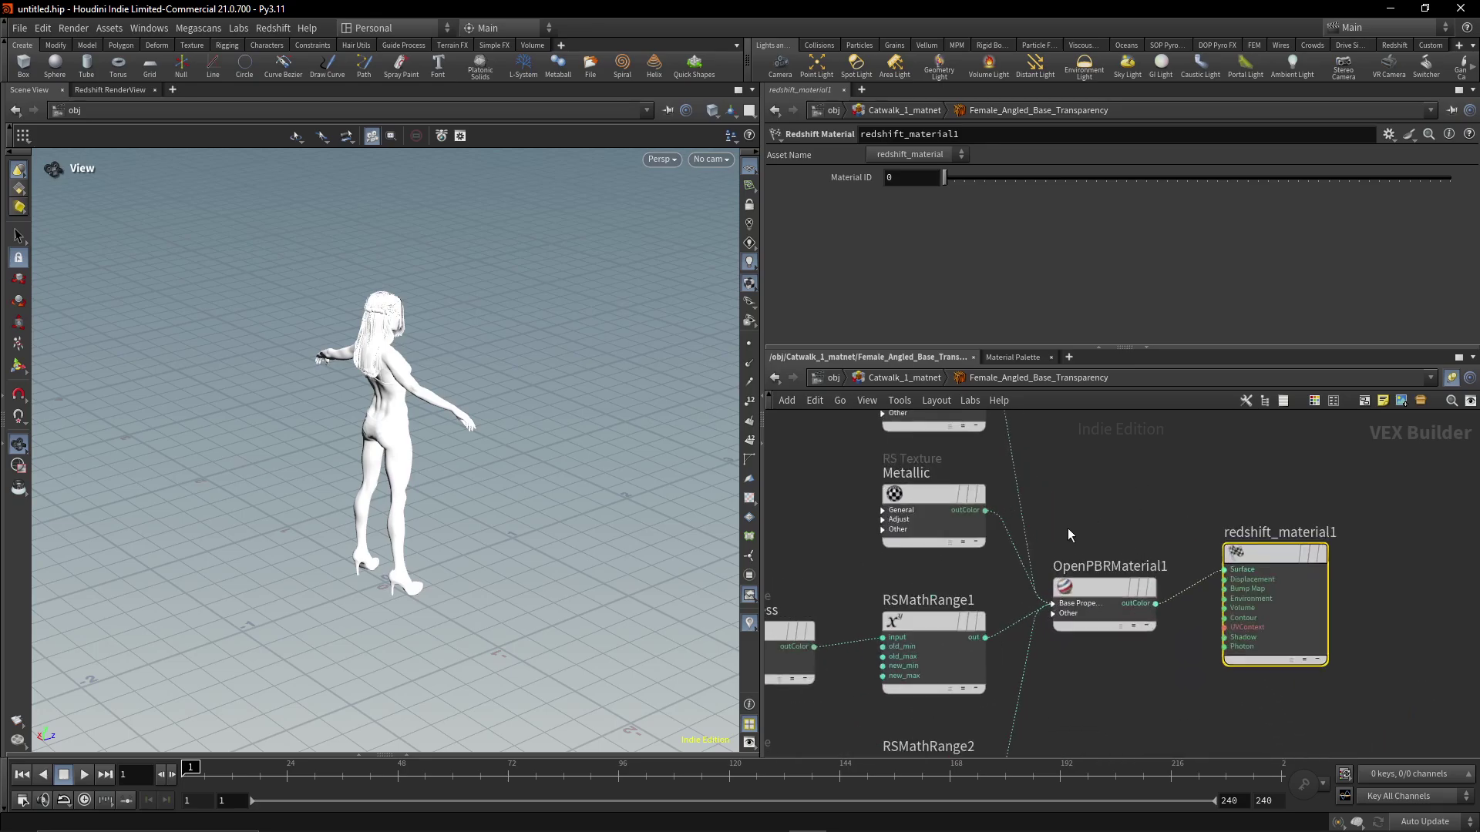
Step: Expand the Base Properties inputs of OpenPBRMaterial1 and trace the texture and range nodes connected to them
click(1051, 602)
middle_drag(1051, 603, 1111, 373)
middle_drag(1204, 655, 1246, 472)
scroll(1217, 548, up, 3)
mouse_move(1213, 636)
middle_down()
mouse_move(1240, 434)
mouse_move(1232, 625)
middle_up()
middle_drag(1297, 555, 1332, 713)
scroll(1333, 713, down, 5)
middle_drag(954, 458, 920, 646)
scroll(994, 602, up, 3)
middle_drag(1009, 602, 861, 611)
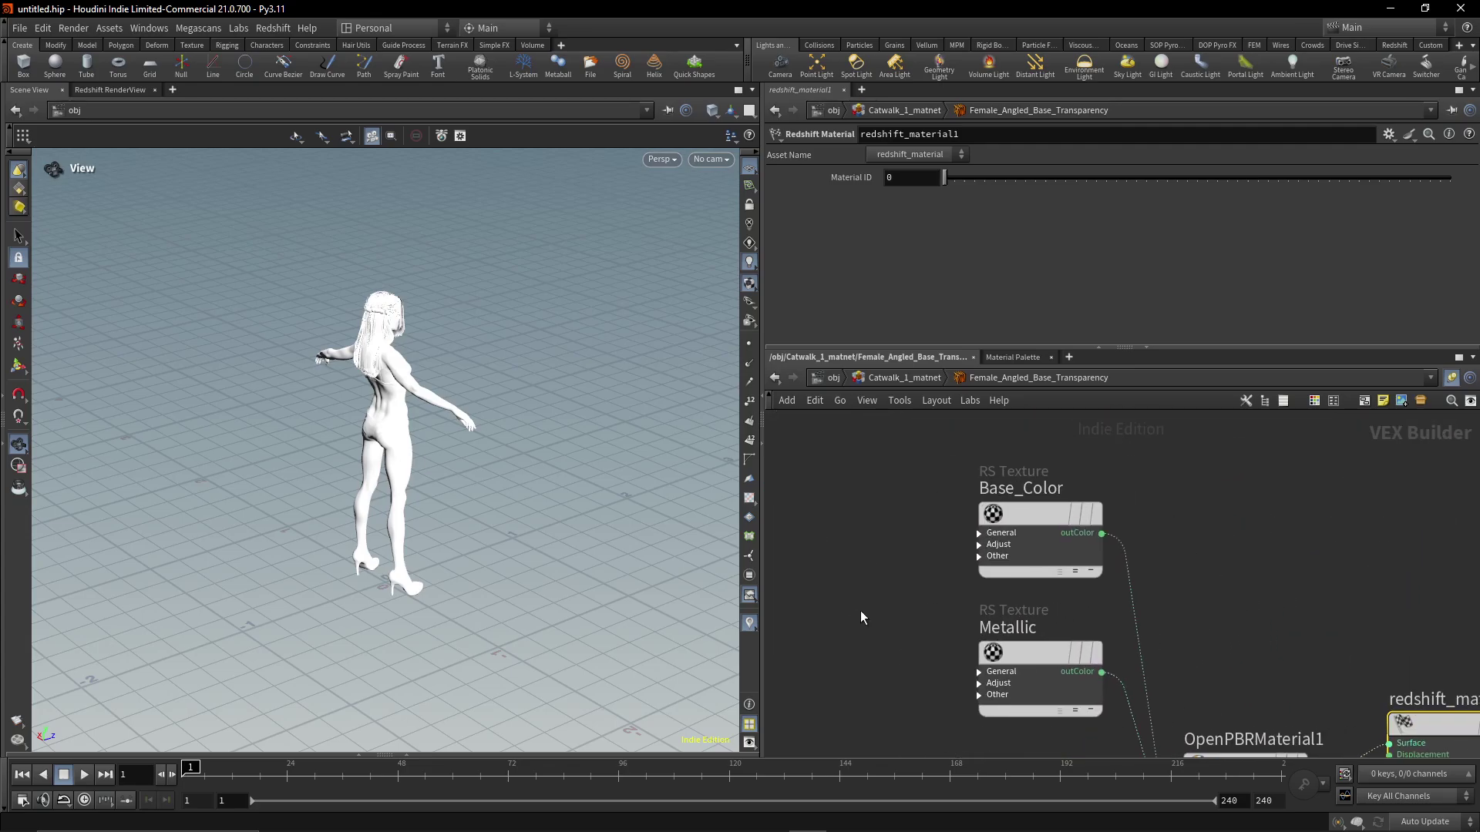
Step: Select the Base_Color texture node to view its image settings, expanding and collapsing its Adjust inputs
scroll(972, 538, up, 1)
click(983, 544)
click(982, 544)
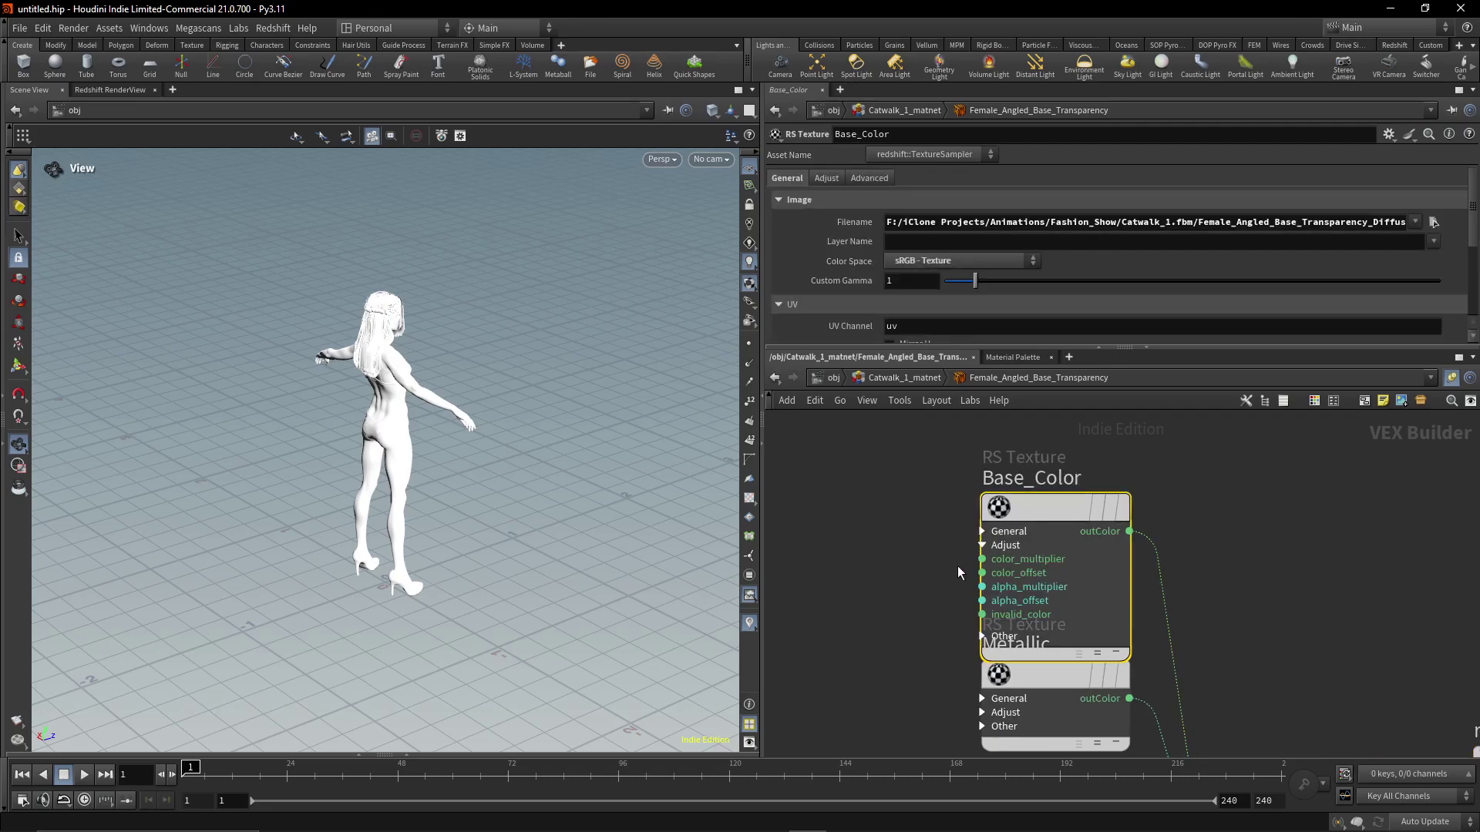
click(983, 544)
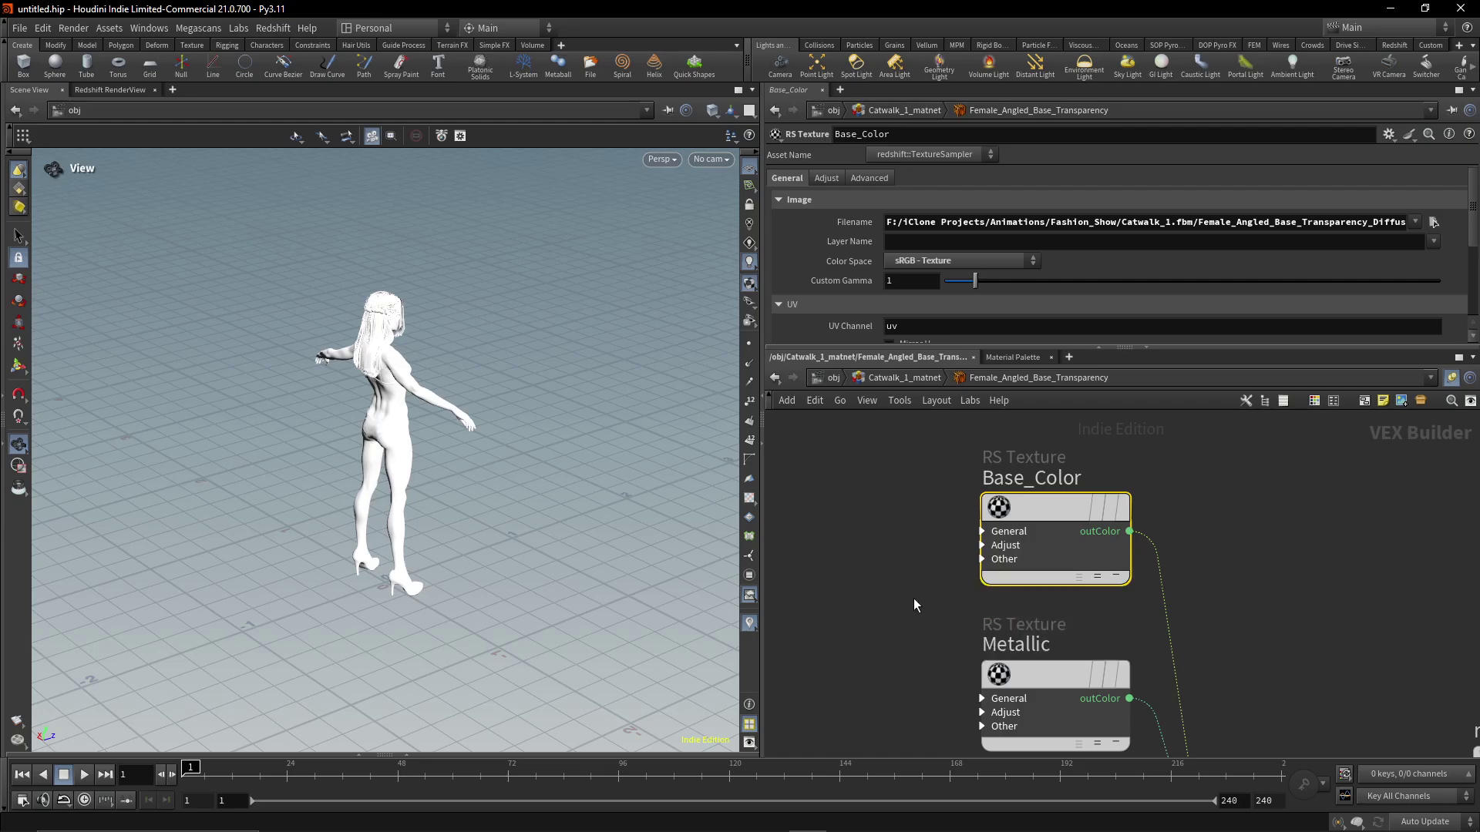
Step: Examine the OpenPBRMaterial1 input list from base weight through the coat inputs down to geometry_opacity and geometry_normal
middle_drag(922, 658, 794, 489)
scroll(802, 493, down, 3)
middle_drag(1062, 667, 1130, 574)
scroll(1130, 575, up, 3)
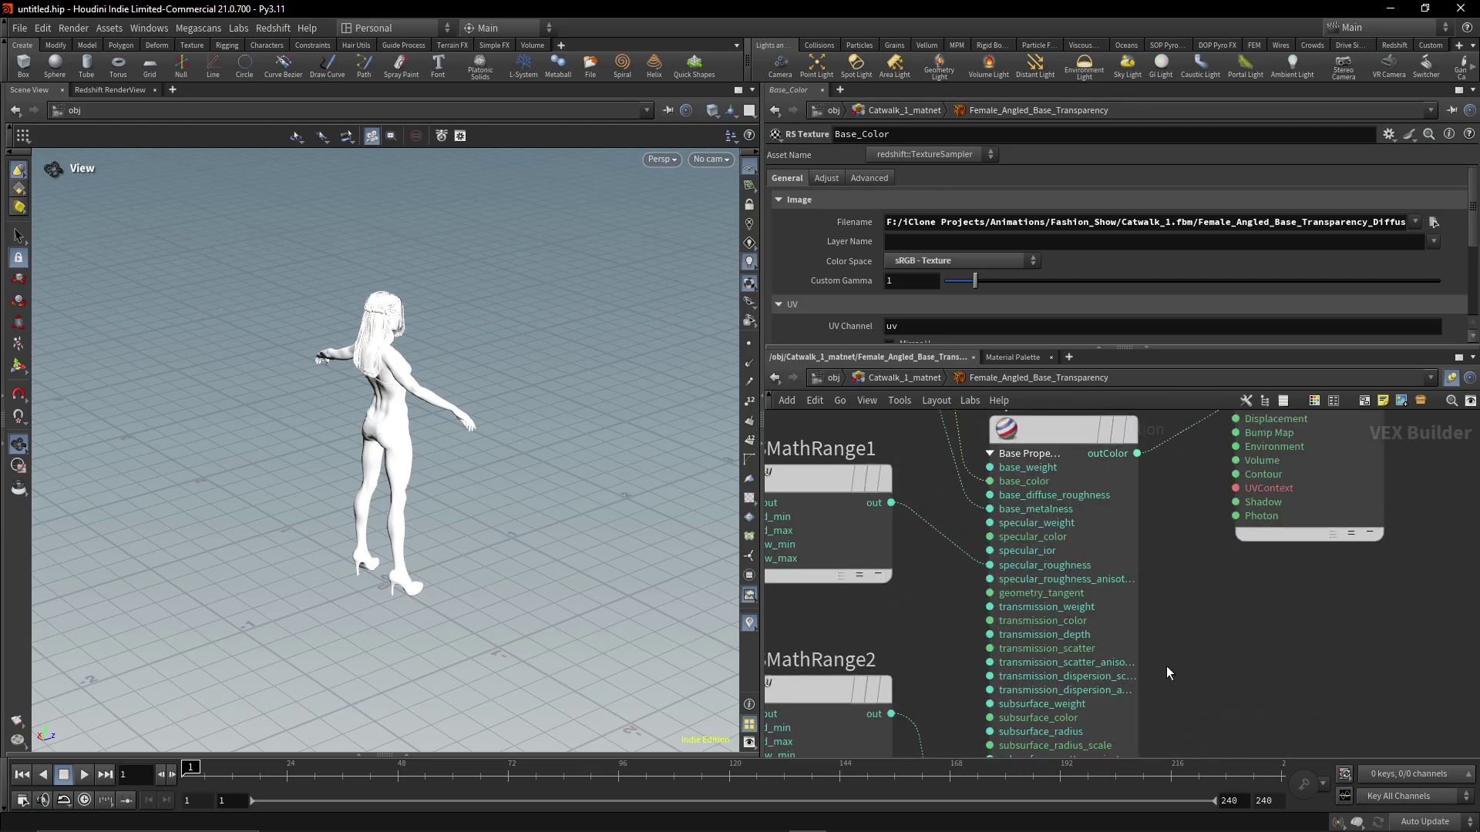
middle_drag(1167, 666, 1253, 455)
scroll(1227, 555, up, 2)
middle_drag(1250, 643, 1261, 519)
scroll(1258, 598, down, 2)
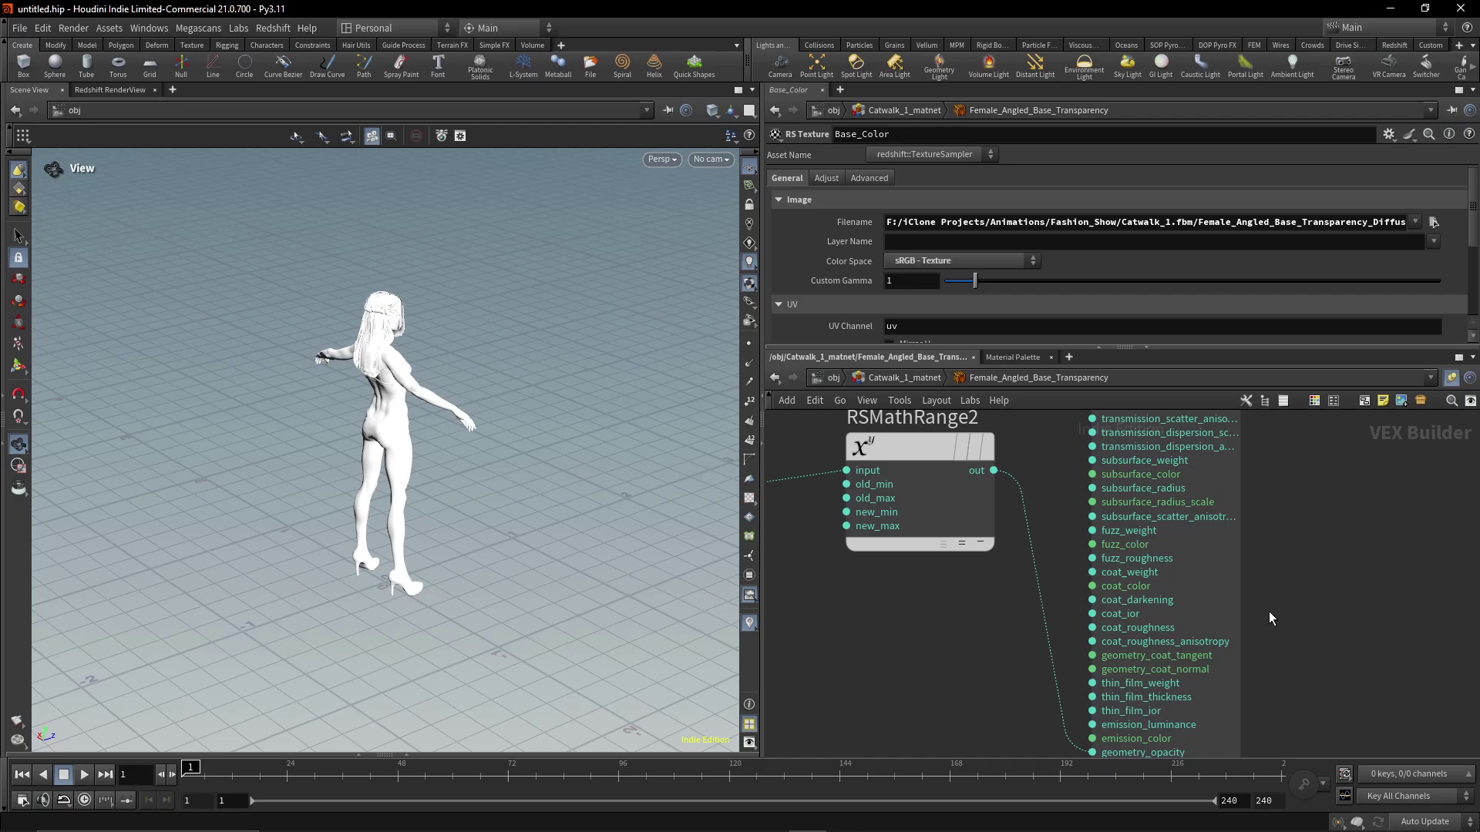
middle_drag(1268, 612, 1203, 482)
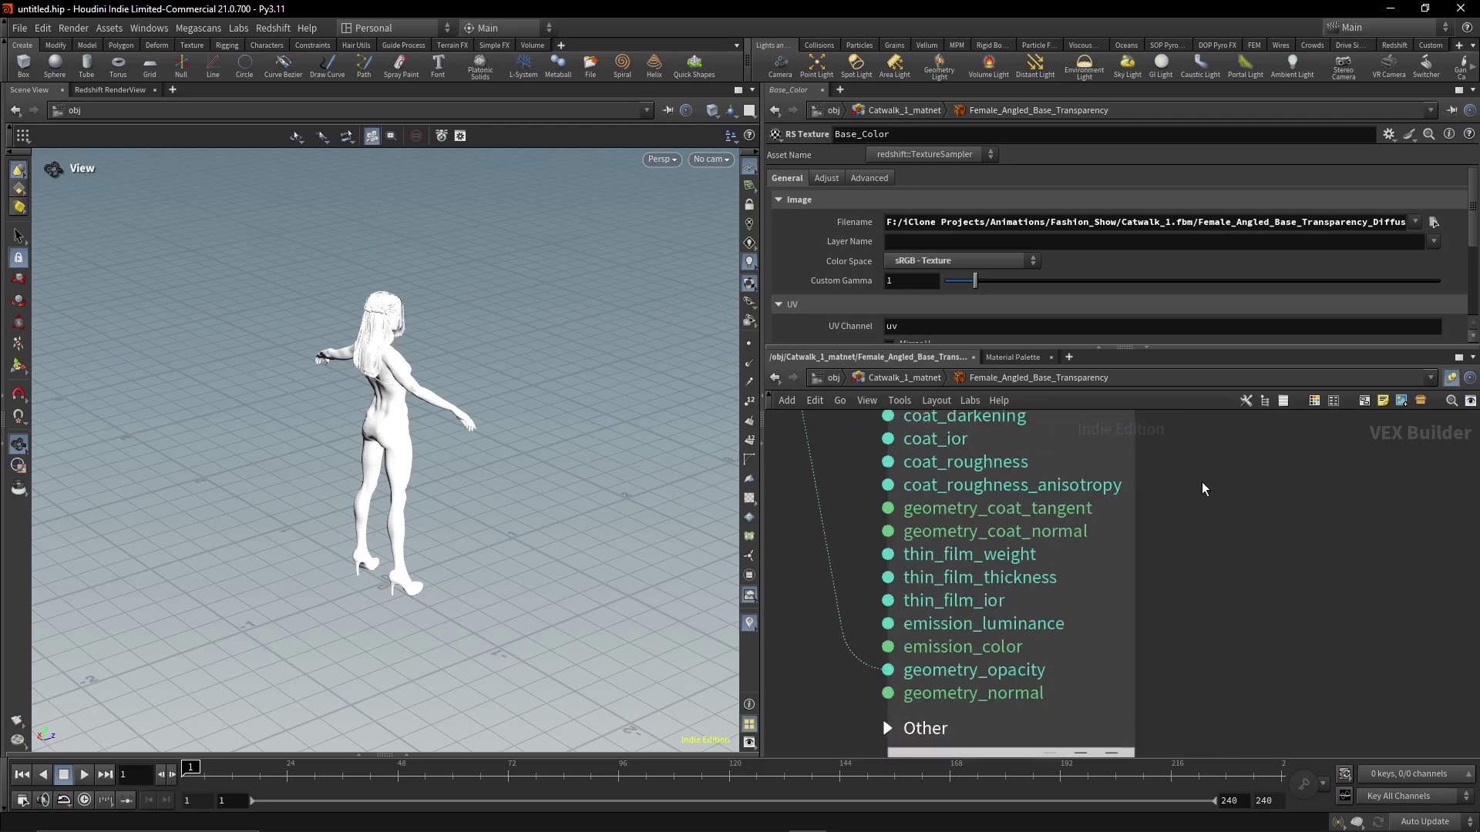
scroll(1234, 539, up, 3)
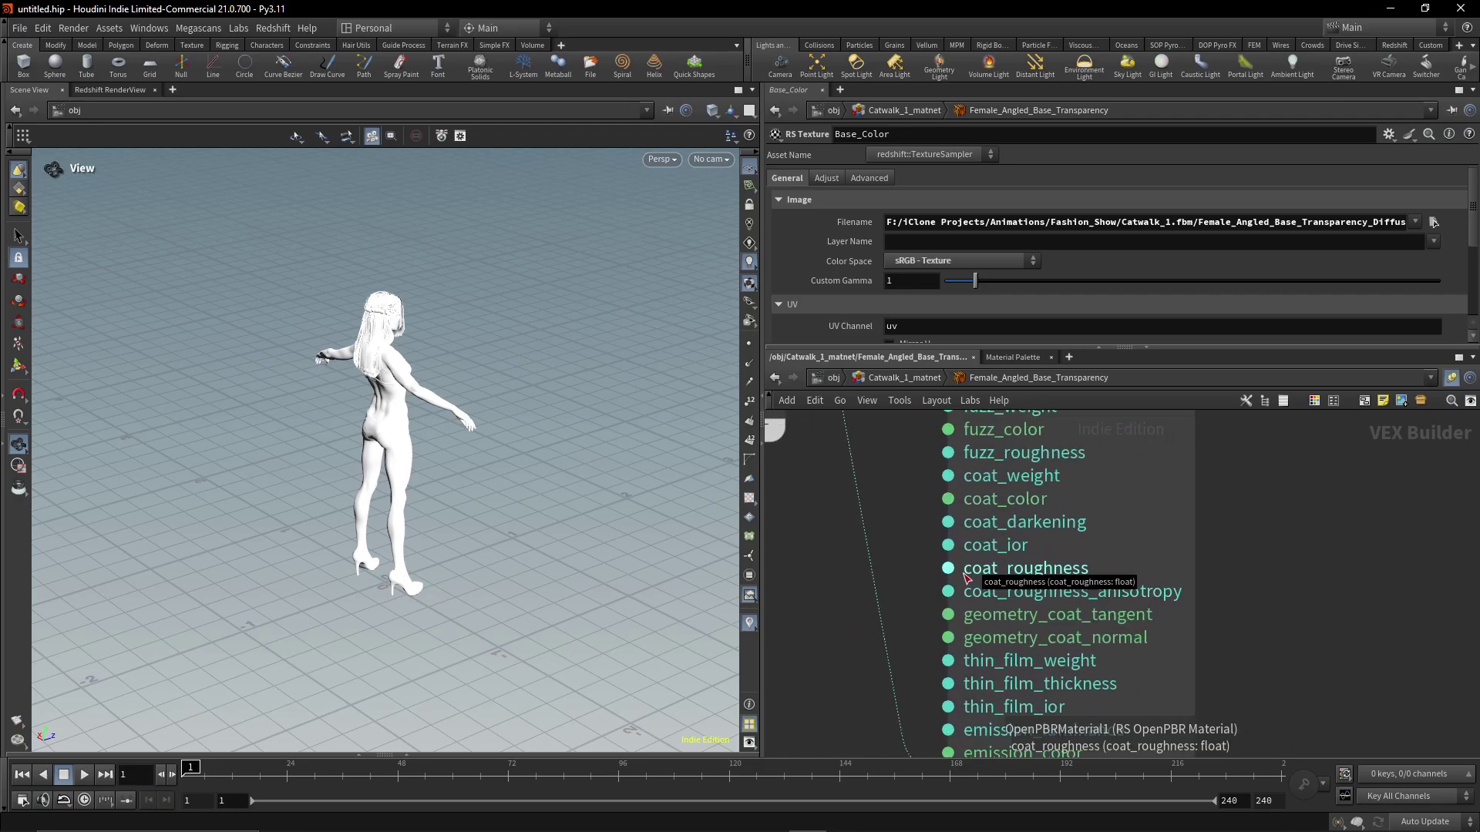
scroll(965, 576, down, 6)
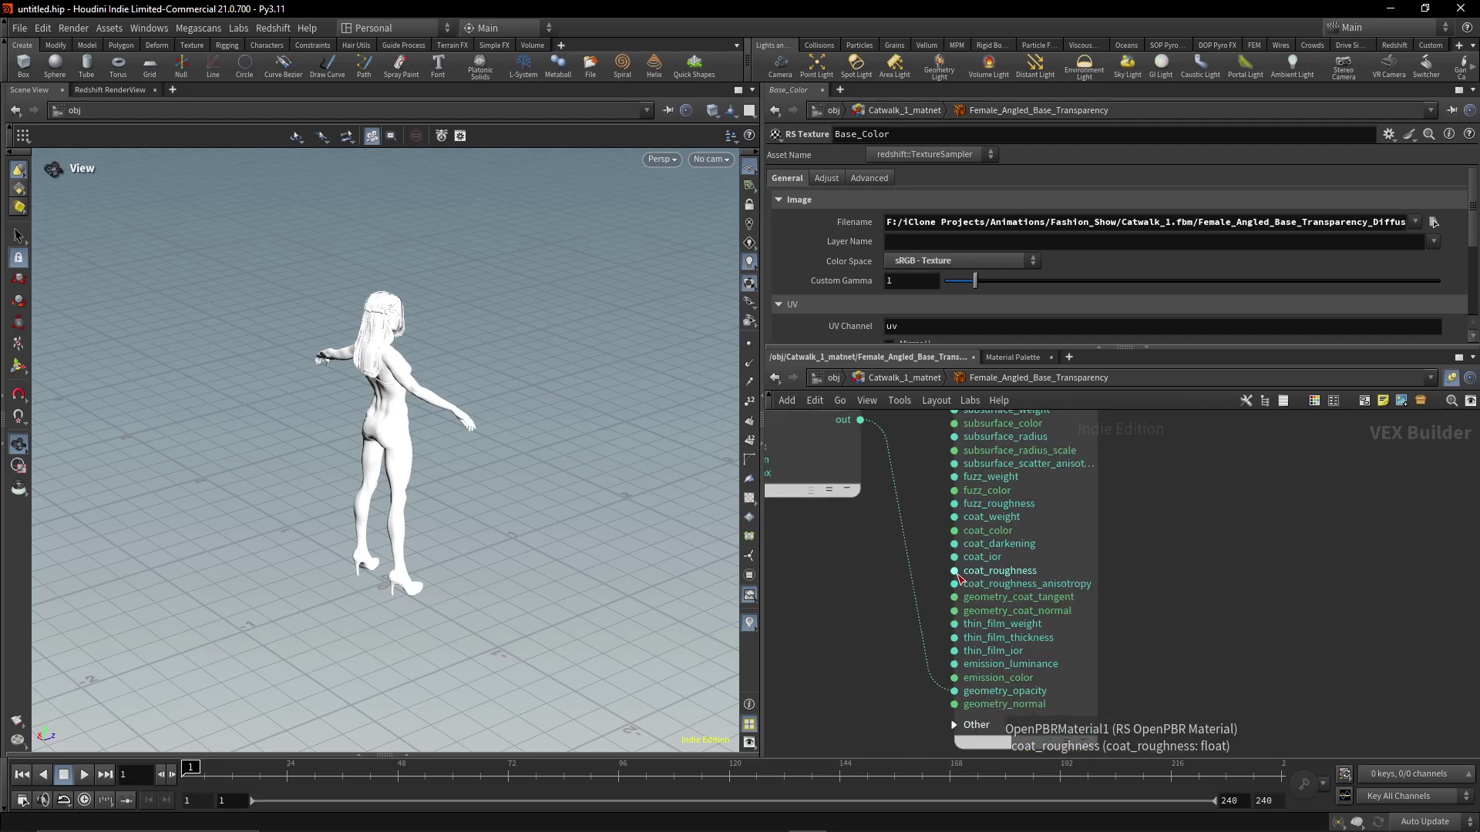
scroll(1141, 557, down, 4)
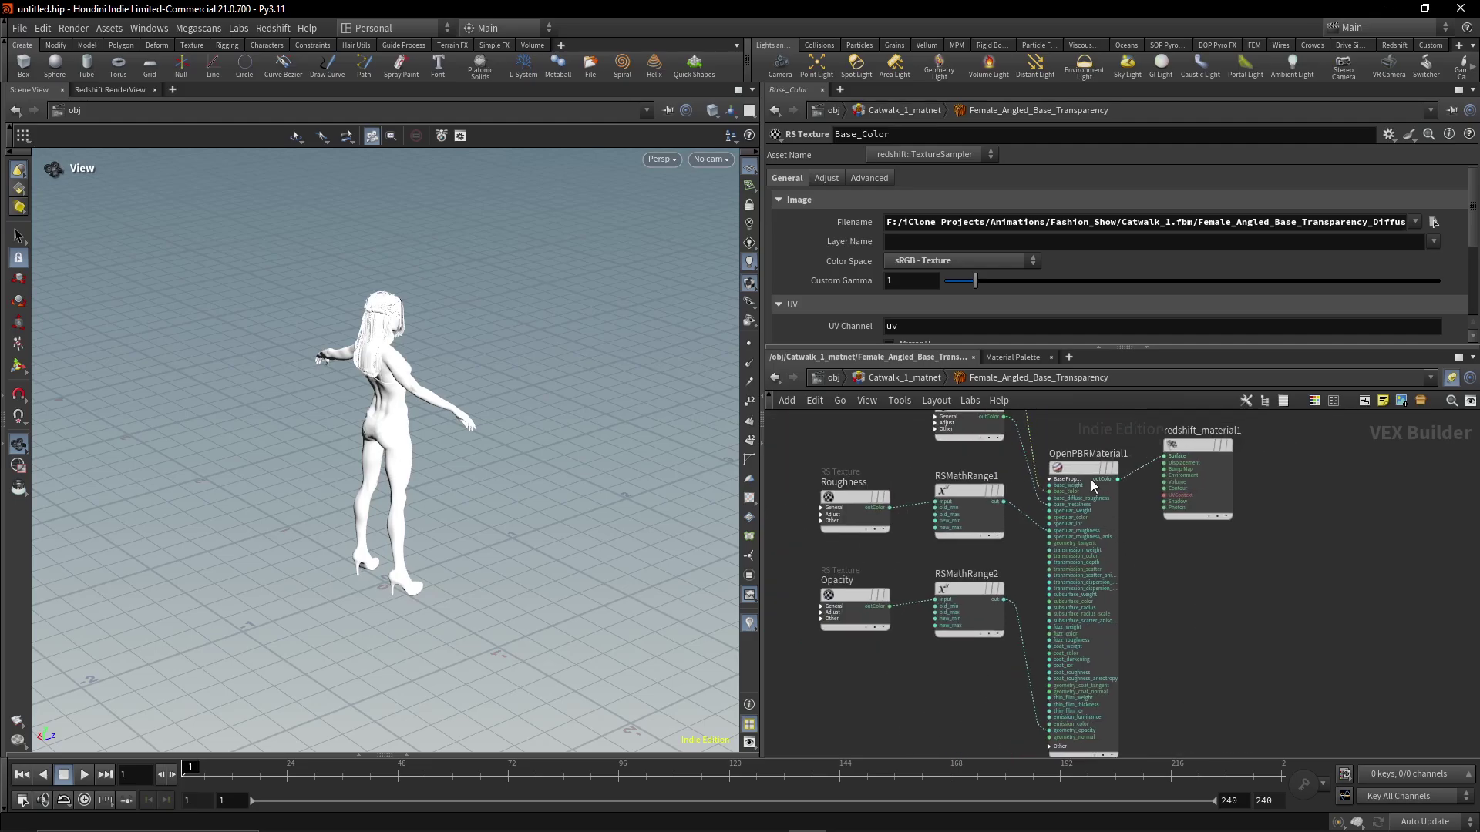
Step: Inspect the parameters of OpenPBRMaterial1 and expand its Coat section
click(1090, 487)
scroll(1033, 270, down, 15)
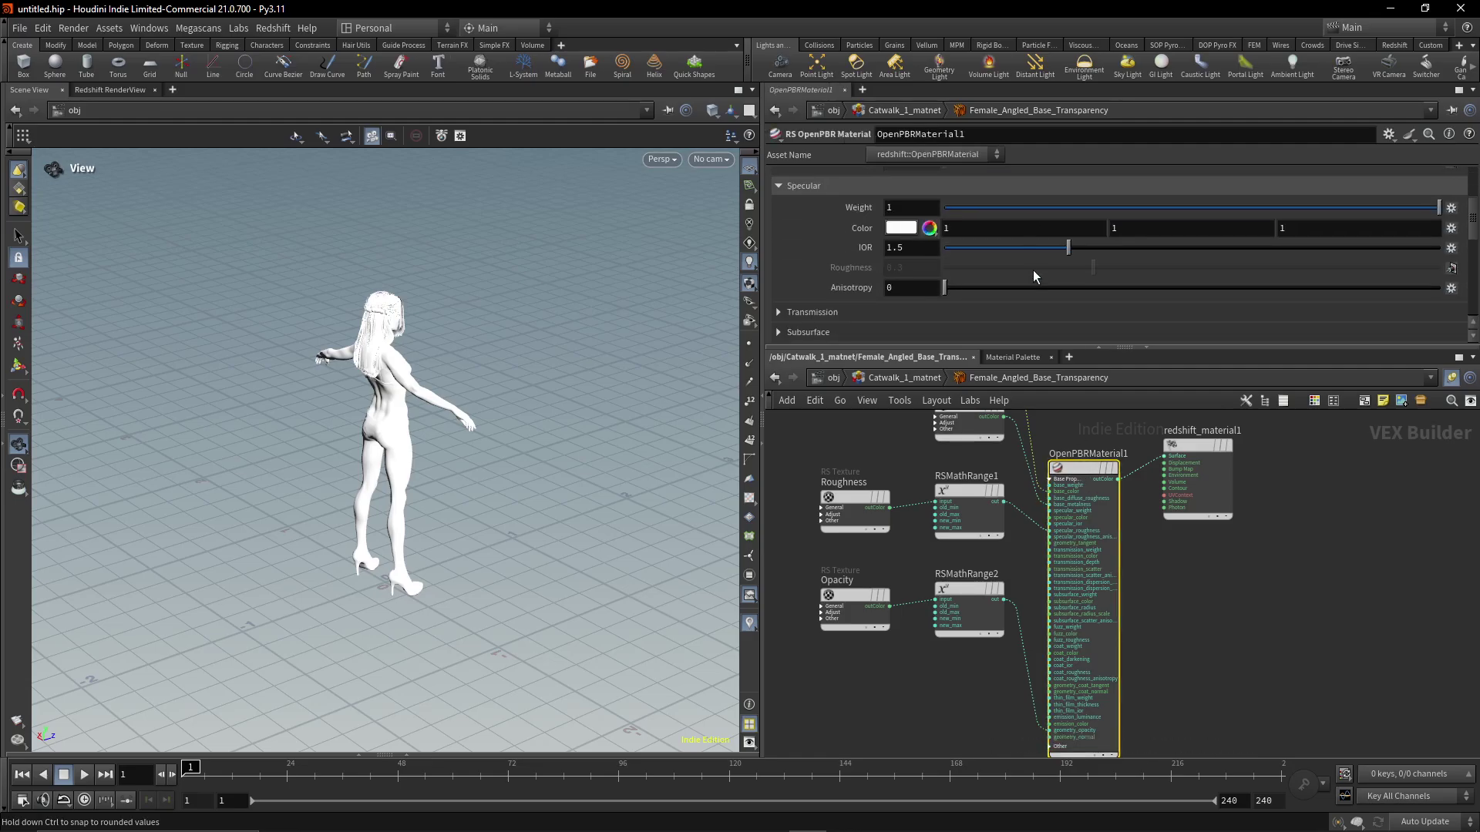
click(777, 173)
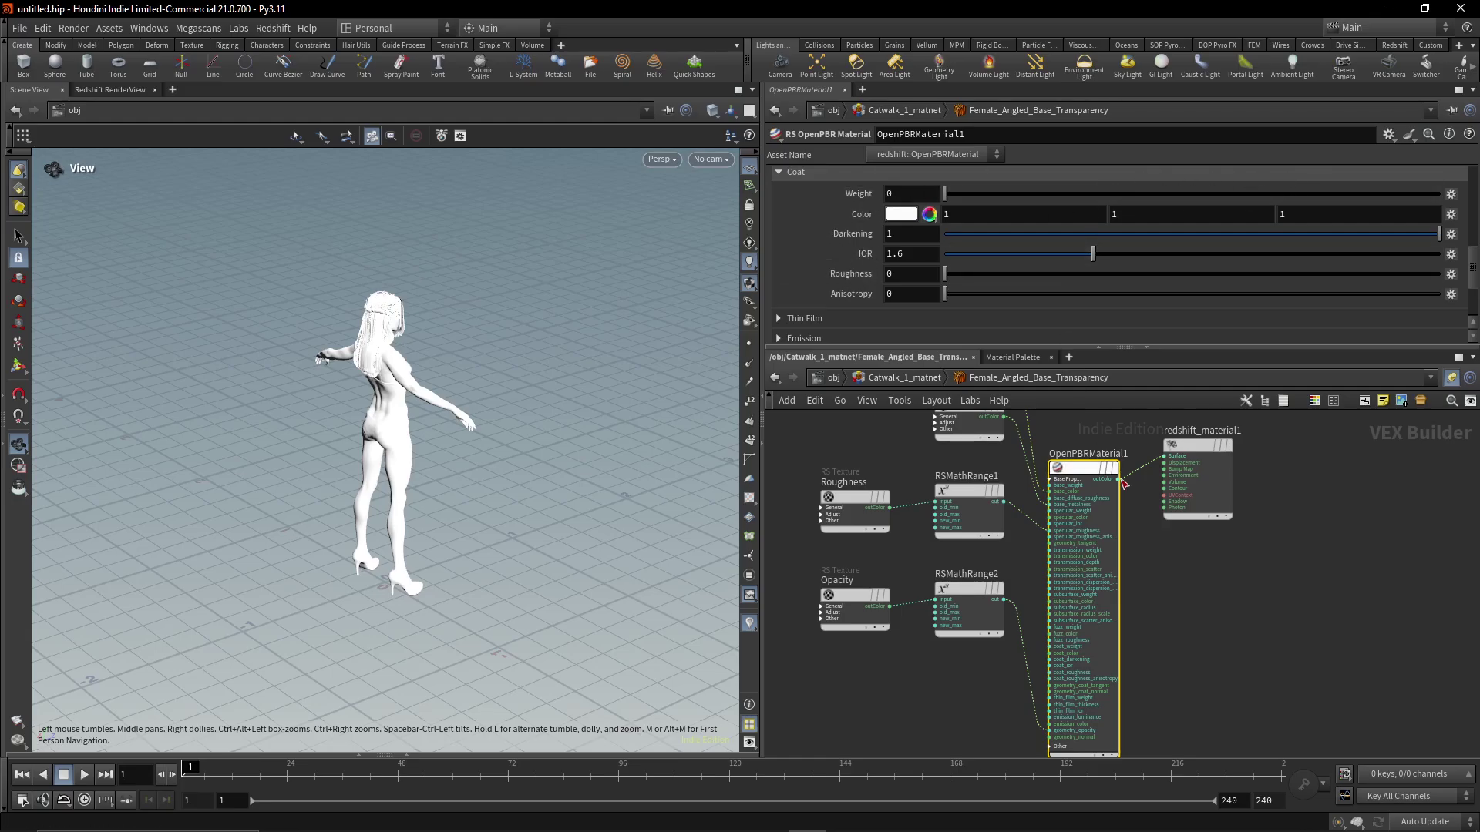
middle_drag(1043, 477, 1042, 508)
Step: Return to the geo1 network and set Materials to Karma on Character_Creator_Import_Tool1
click(833, 378)
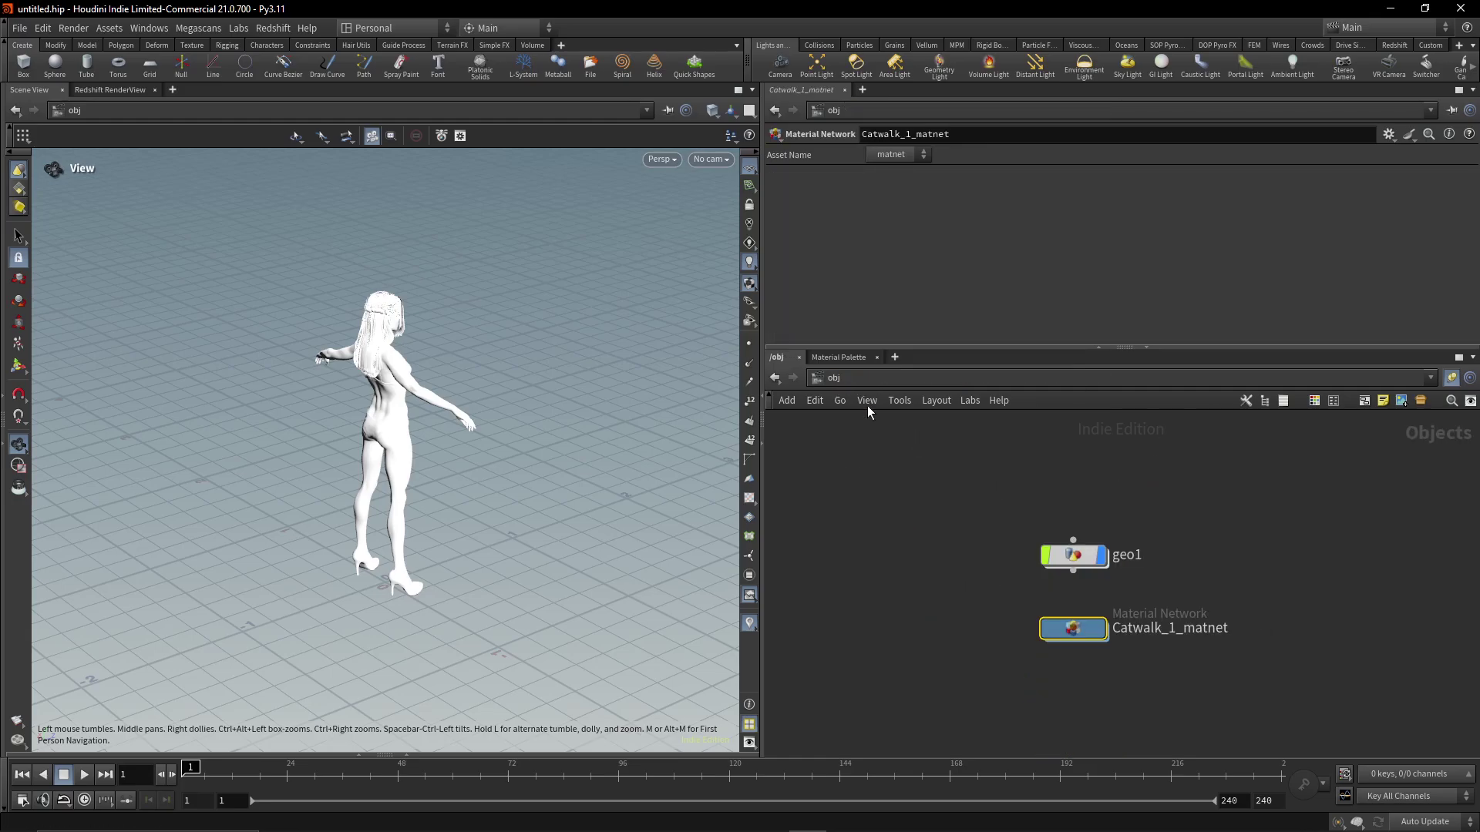
double_click(1077, 569)
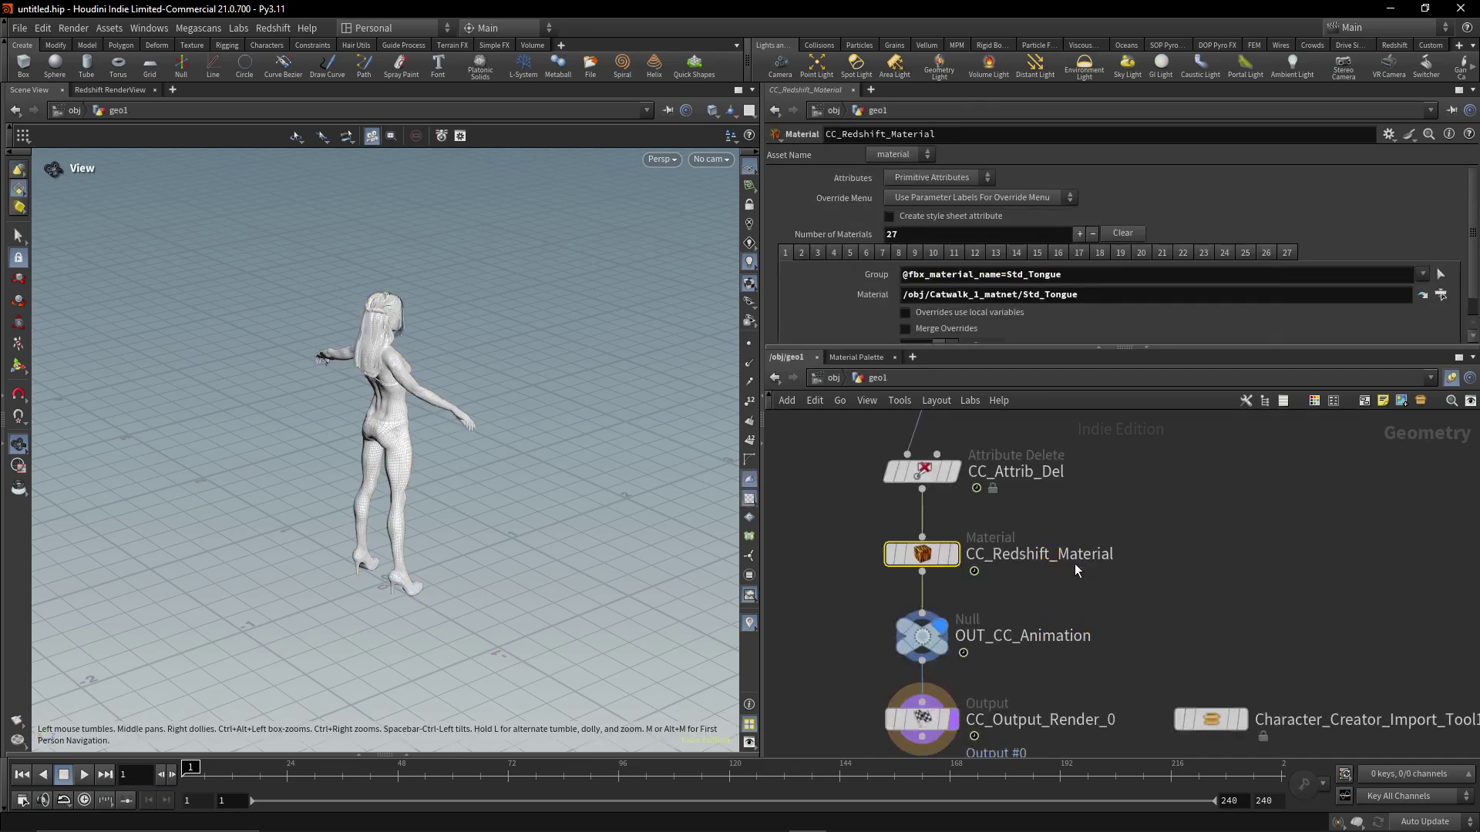
middle_drag(1153, 747, 1076, 664)
click(1122, 625)
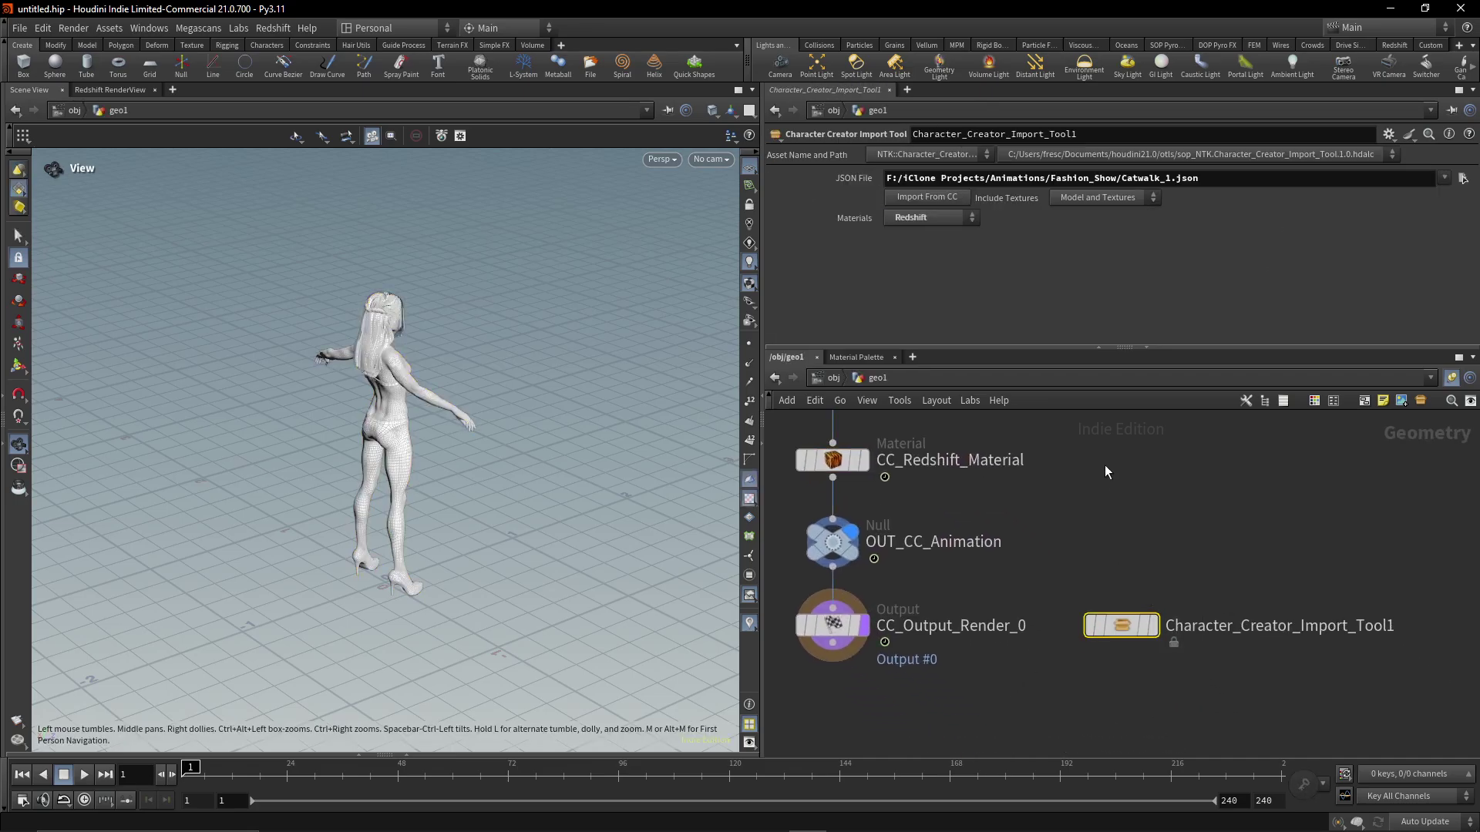
click(964, 218)
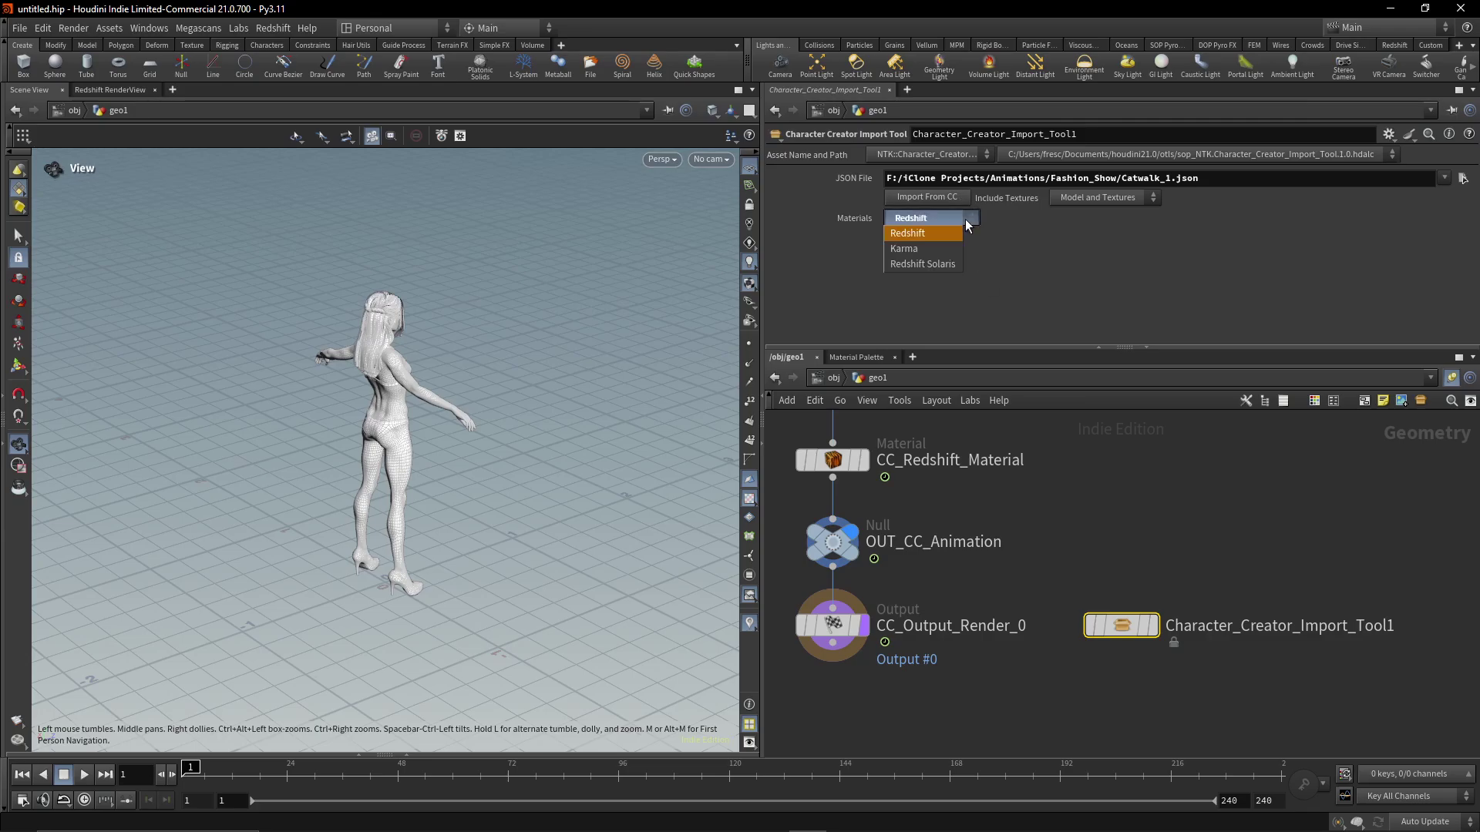
click(931, 247)
middle_drag(1085, 518, 1117, 536)
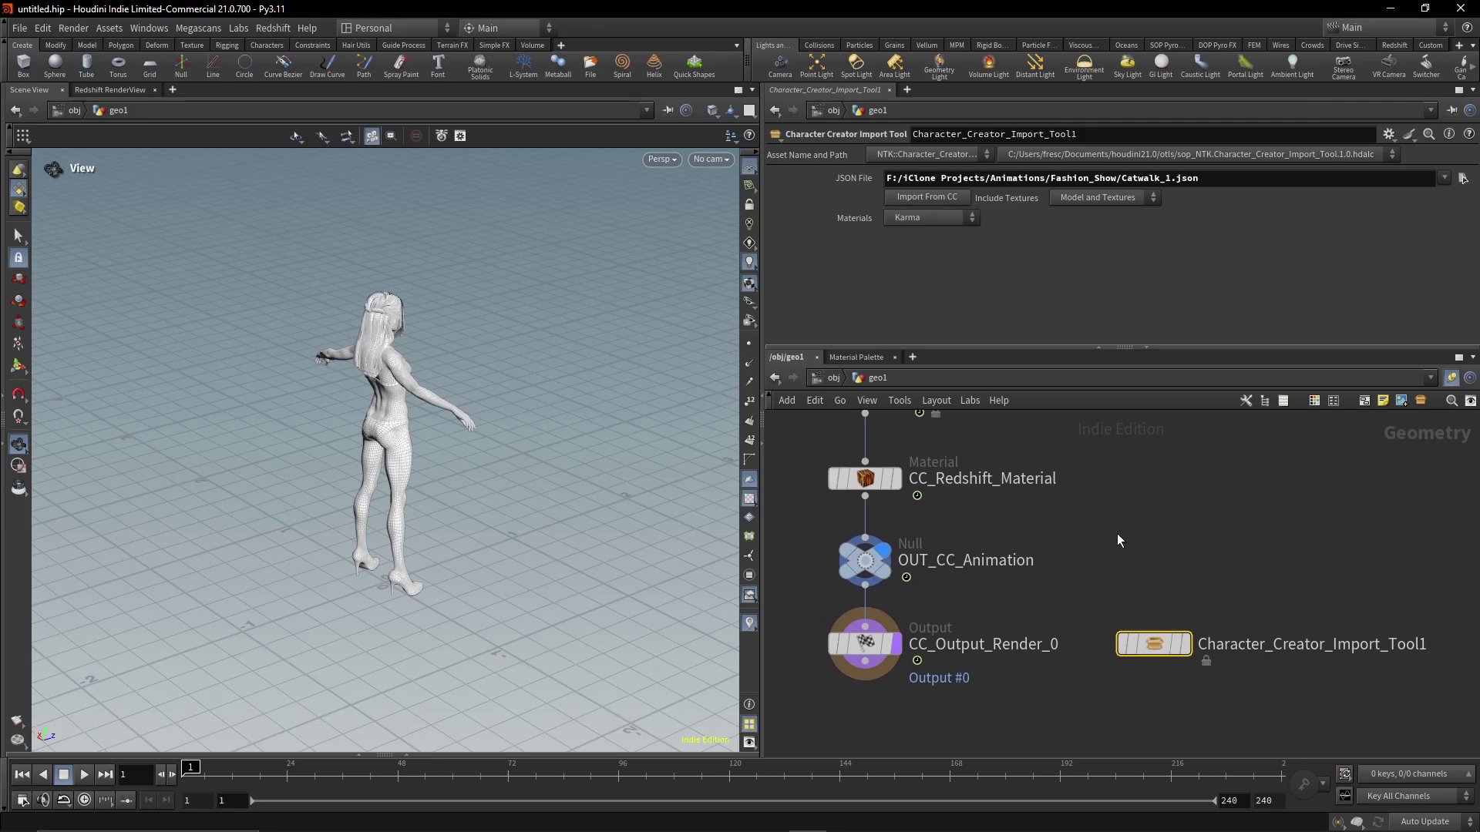